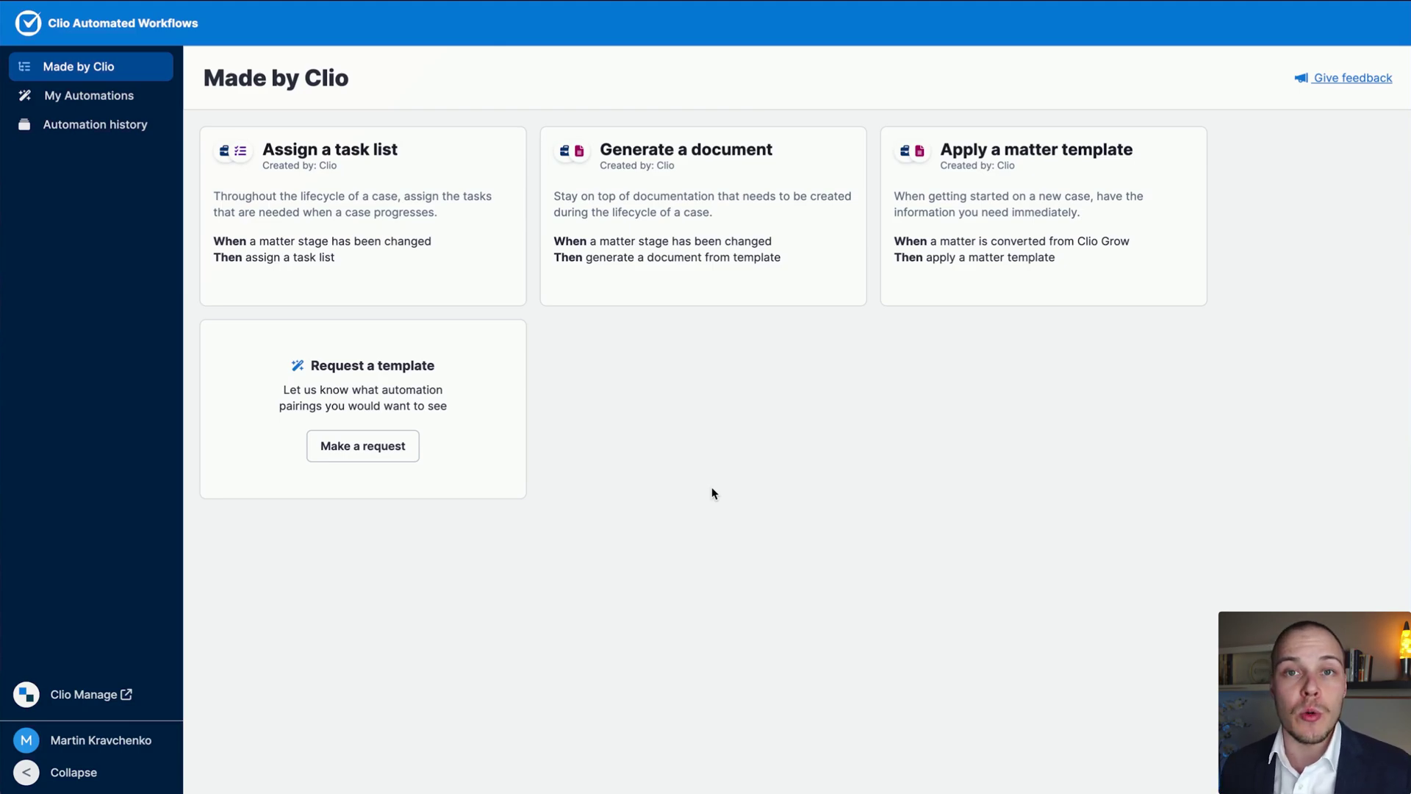
Annotate the Assign a task list, Generate a document and Apply a matter template cards
mouse_move(818, 619)
left_mouse_down()
mouse_move(1034, 193)
mouse_move(1030, 206)
mouse_move(700, 205)
left_mouse_up()
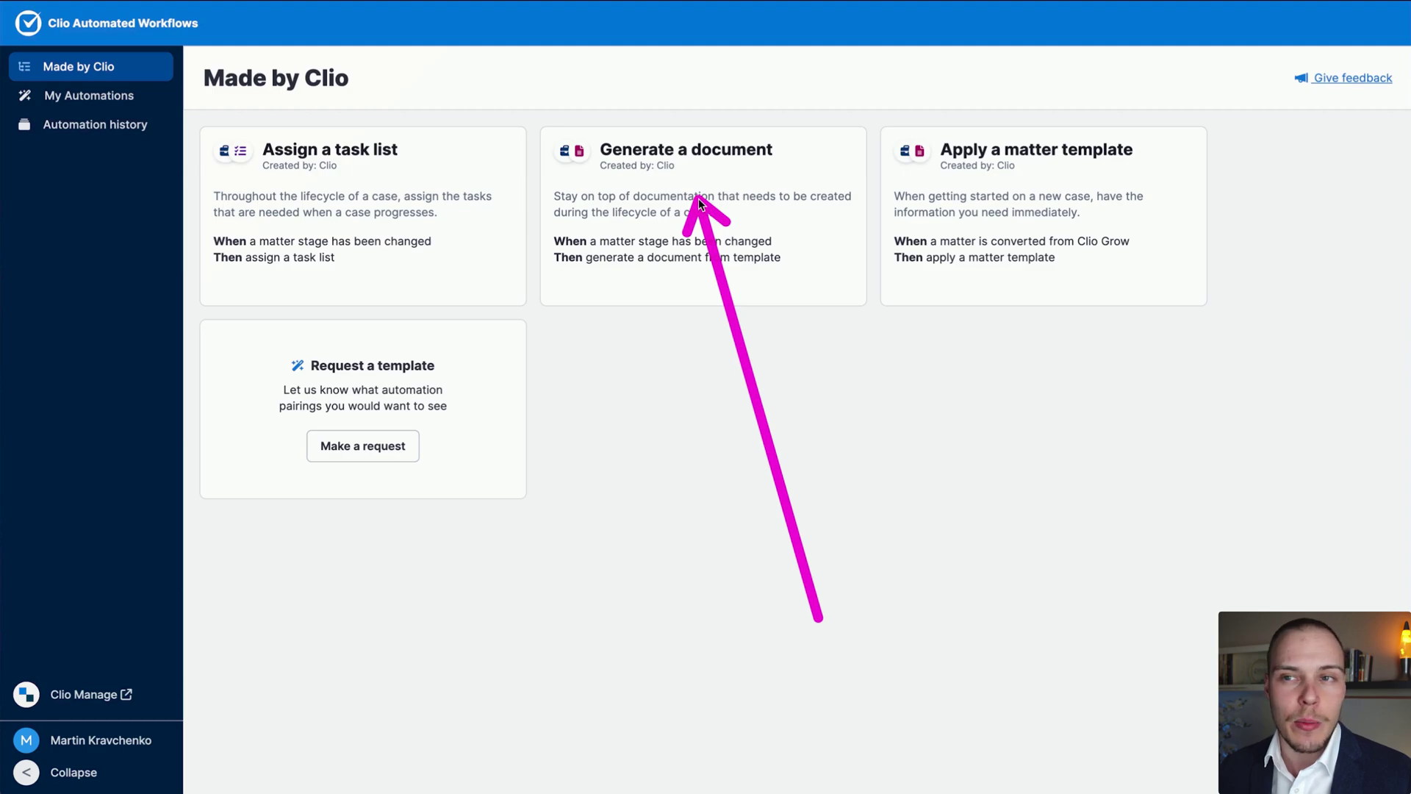
mouse_move(700, 205)
left_mouse_down()
mouse_move(691, 194)
mouse_move(394, 250)
mouse_move(432, 184)
left_mouse_up()
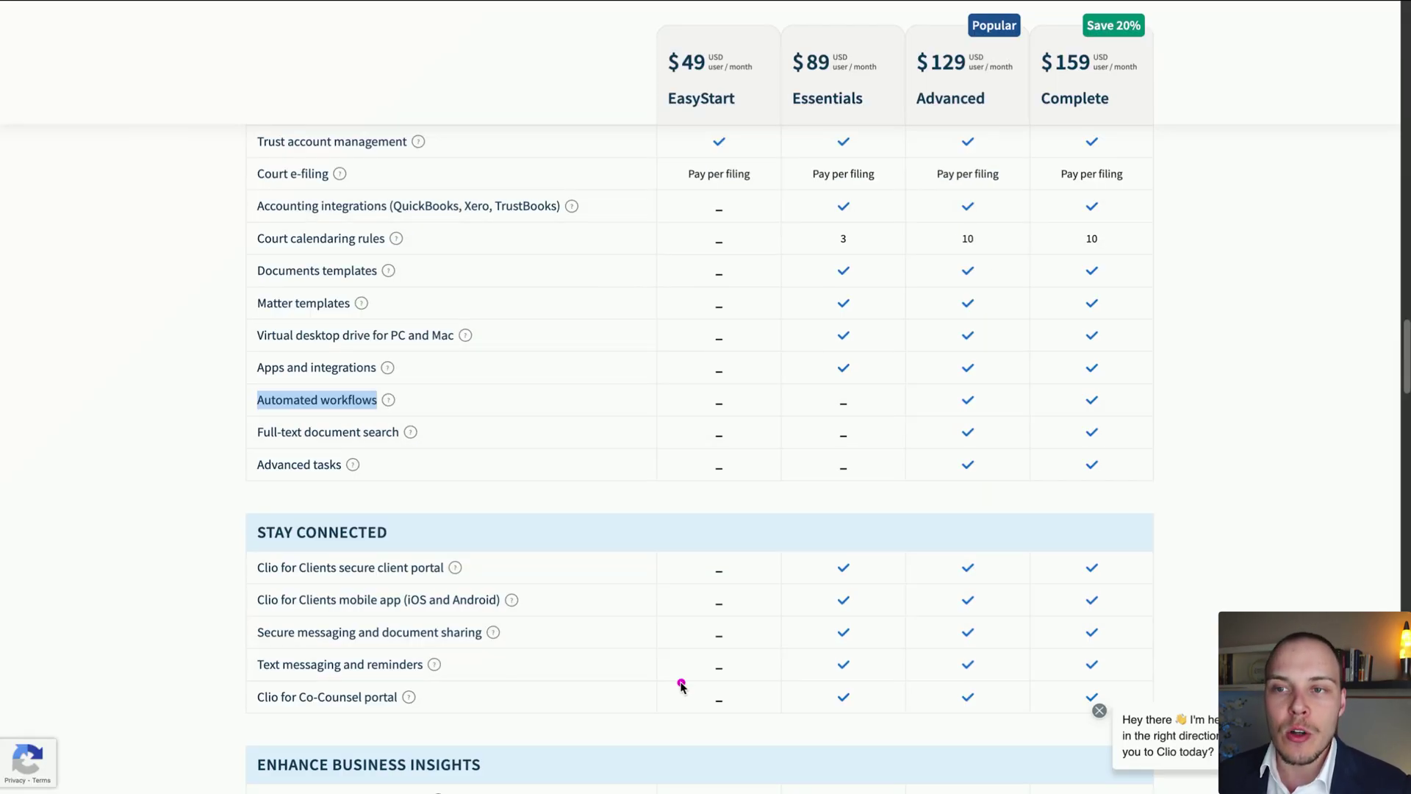
Annotate the Automated workflows row, included only in the Advanced and Complete plans
mouse_move(681, 684)
left_mouse_down()
mouse_move(410, 465)
mouse_move(390, 401)
mouse_move(1044, 449)
mouse_move(1013, 44)
mouse_move(948, 111)
mouse_move(945, 81)
mouse_move(1026, 186)
mouse_move(1080, 111)
mouse_move(1069, 92)
mouse_move(996, 228)
mouse_move(951, 139)
mouse_move(1132, 132)
mouse_move(923, 277)
mouse_move(911, 258)
left_mouse_up()
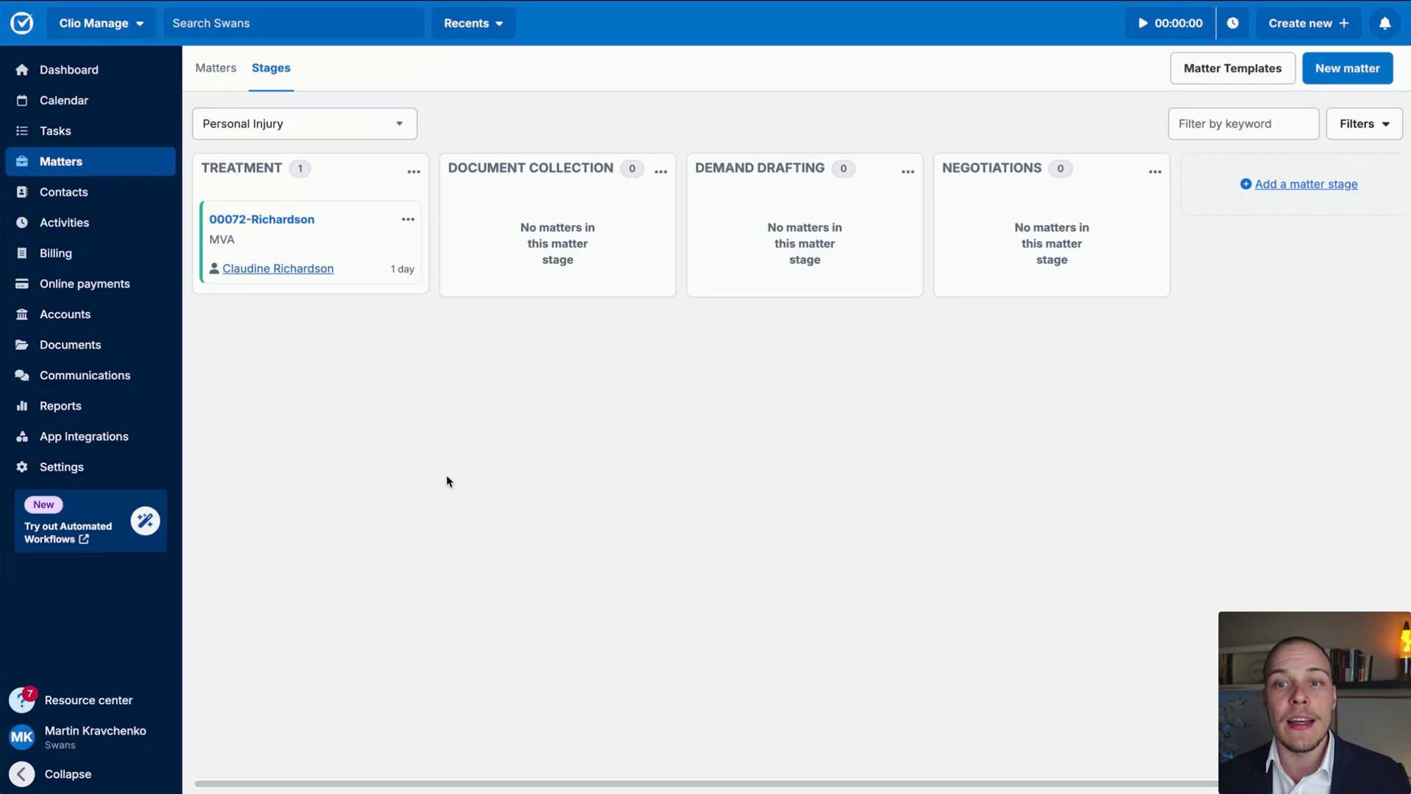
Tour the Personal Injury stage board, keeping Personal Injury selected and dragging the Negotiations column
mouse_move(359, 627)
left_mouse_down()
mouse_move(331, 561)
mouse_move(160, 522)
mouse_move(165, 533)
left_mouse_up()
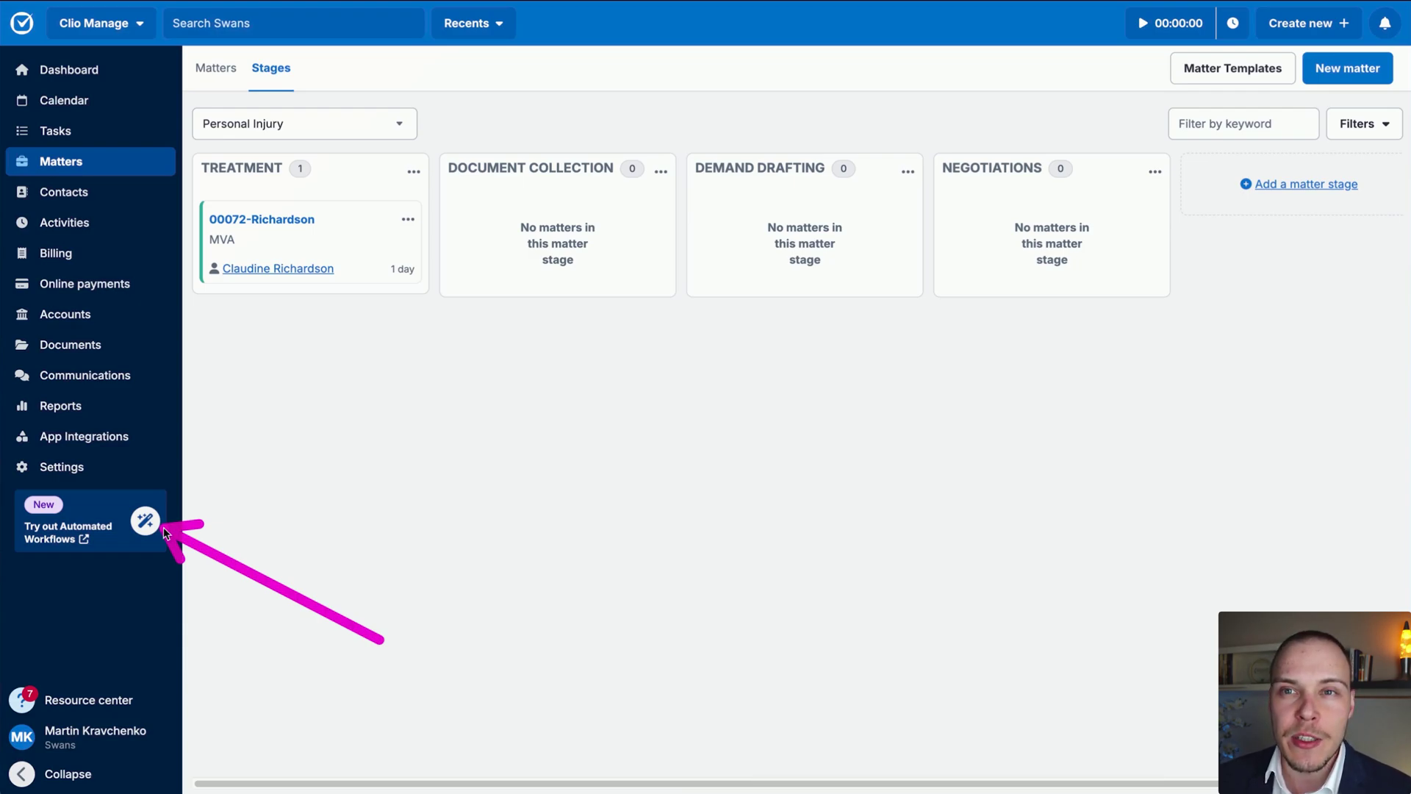
mouse_move(165, 533)
left_mouse_down()
mouse_move(176, 542)
mouse_move(159, 317)
mouse_move(81, 522)
mouse_move(53, 548)
mouse_move(126, 473)
mouse_move(29, 538)
mouse_move(66, 528)
mouse_move(155, 555)
left_mouse_up()
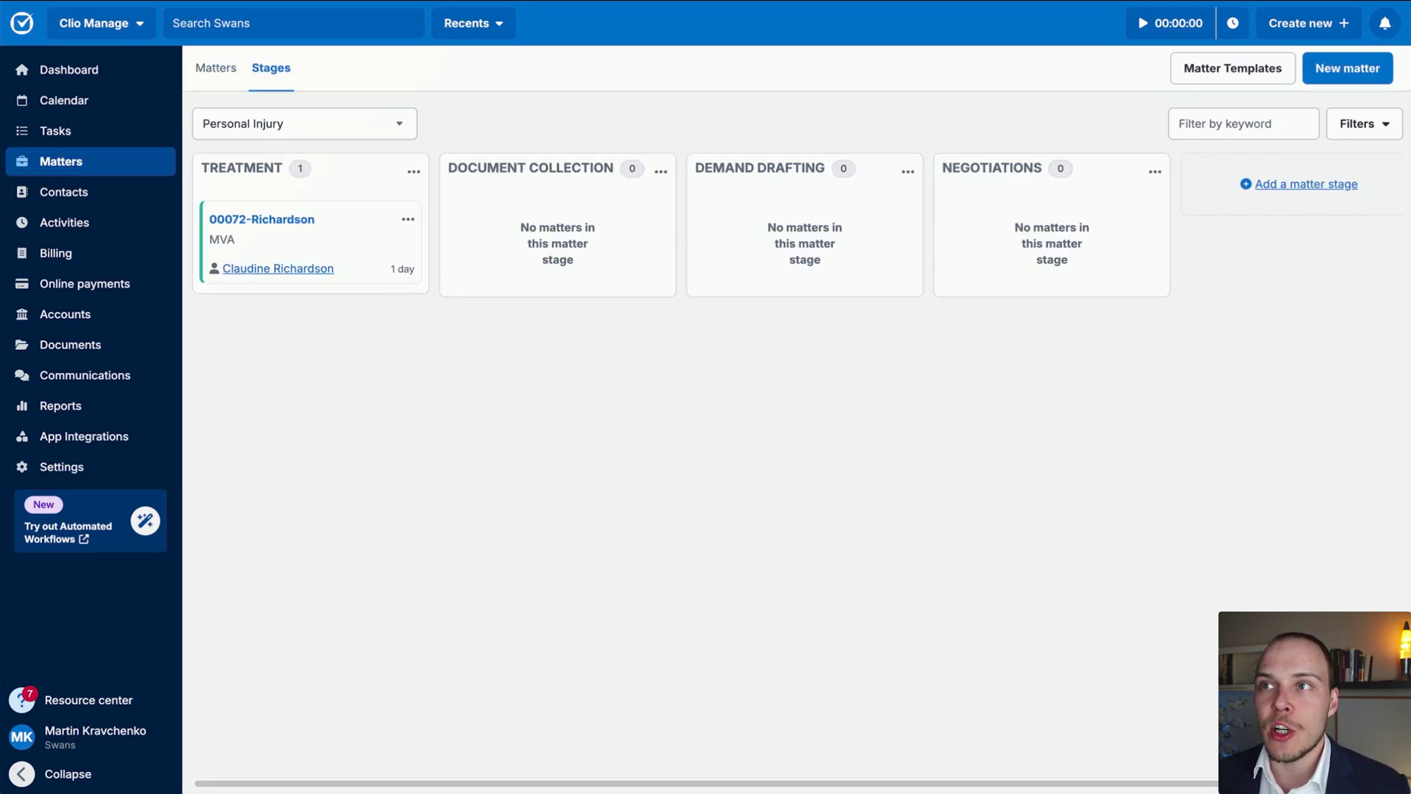
left_click(316, 124)
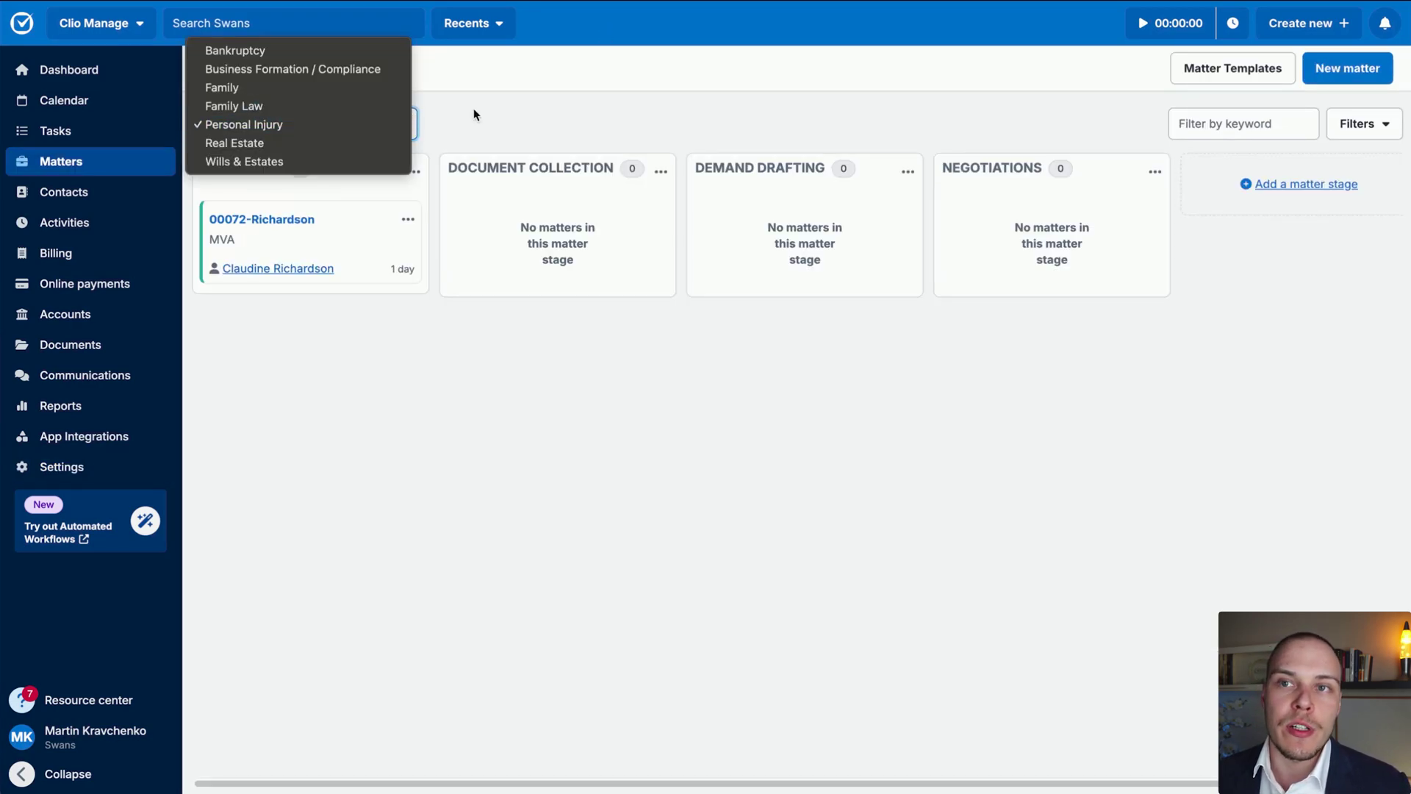
left_click(459, 121)
left_click(343, 129)
left_click(331, 124)
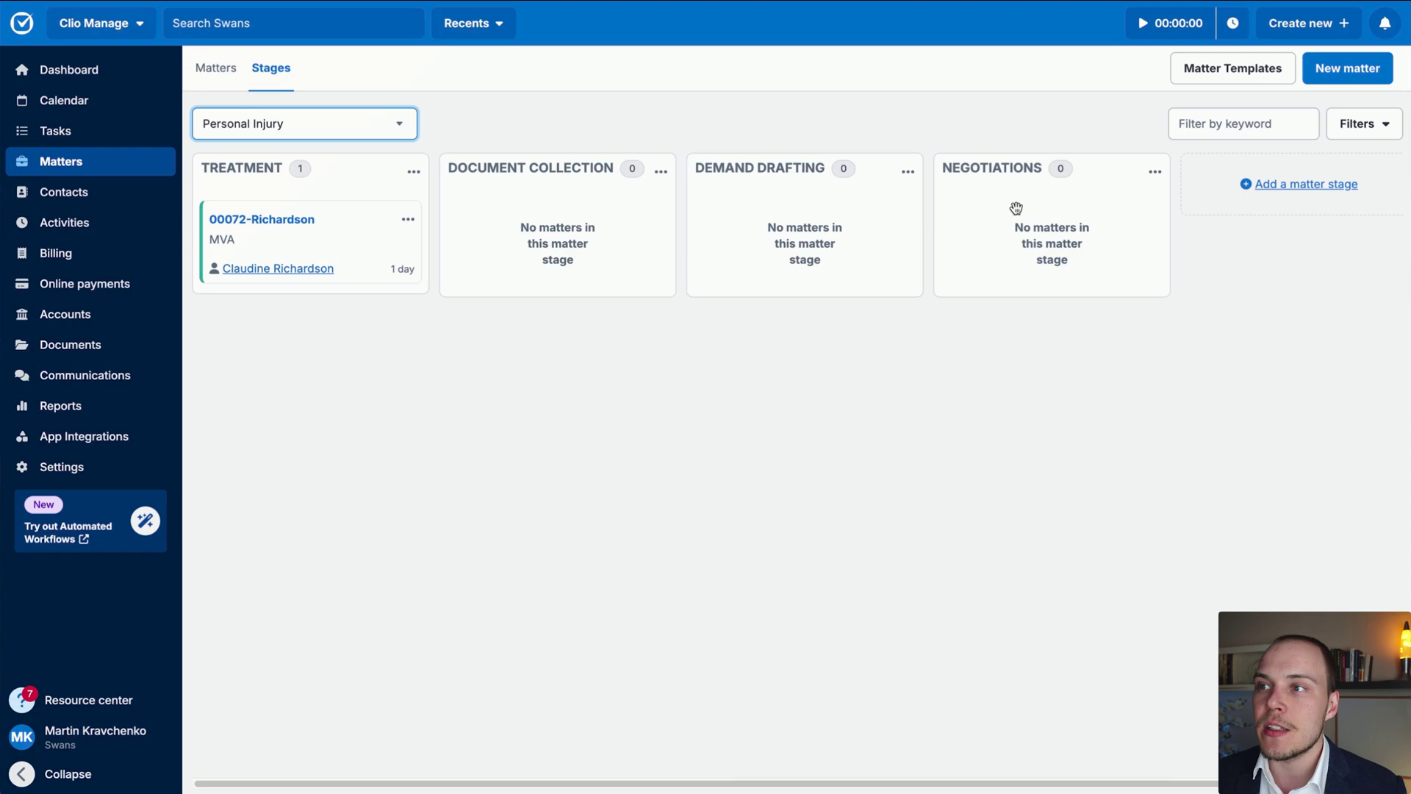
left_click_drag(1016, 208, 1017, 260)
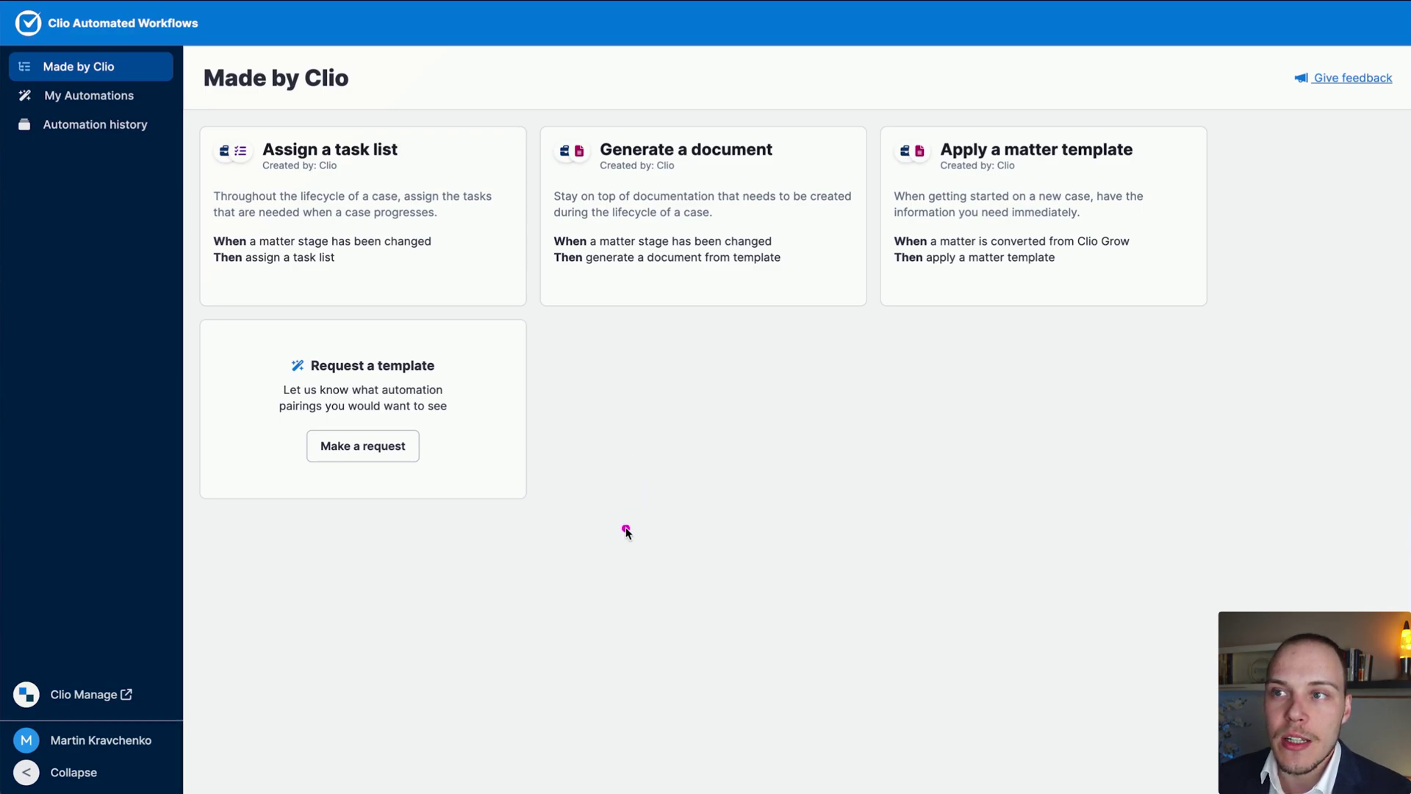
Start an Assign a task list automation titled 'Personal Injury: Document Collection Task List'
mouse_move(627, 496)
left_mouse_down()
mouse_move(592, 137)
mouse_move(419, 193)
mouse_move(1110, 221)
mouse_move(426, 208)
mouse_move(928, 222)
mouse_move(555, 195)
mouse_move(961, 199)
mouse_move(506, 229)
left_mouse_up()
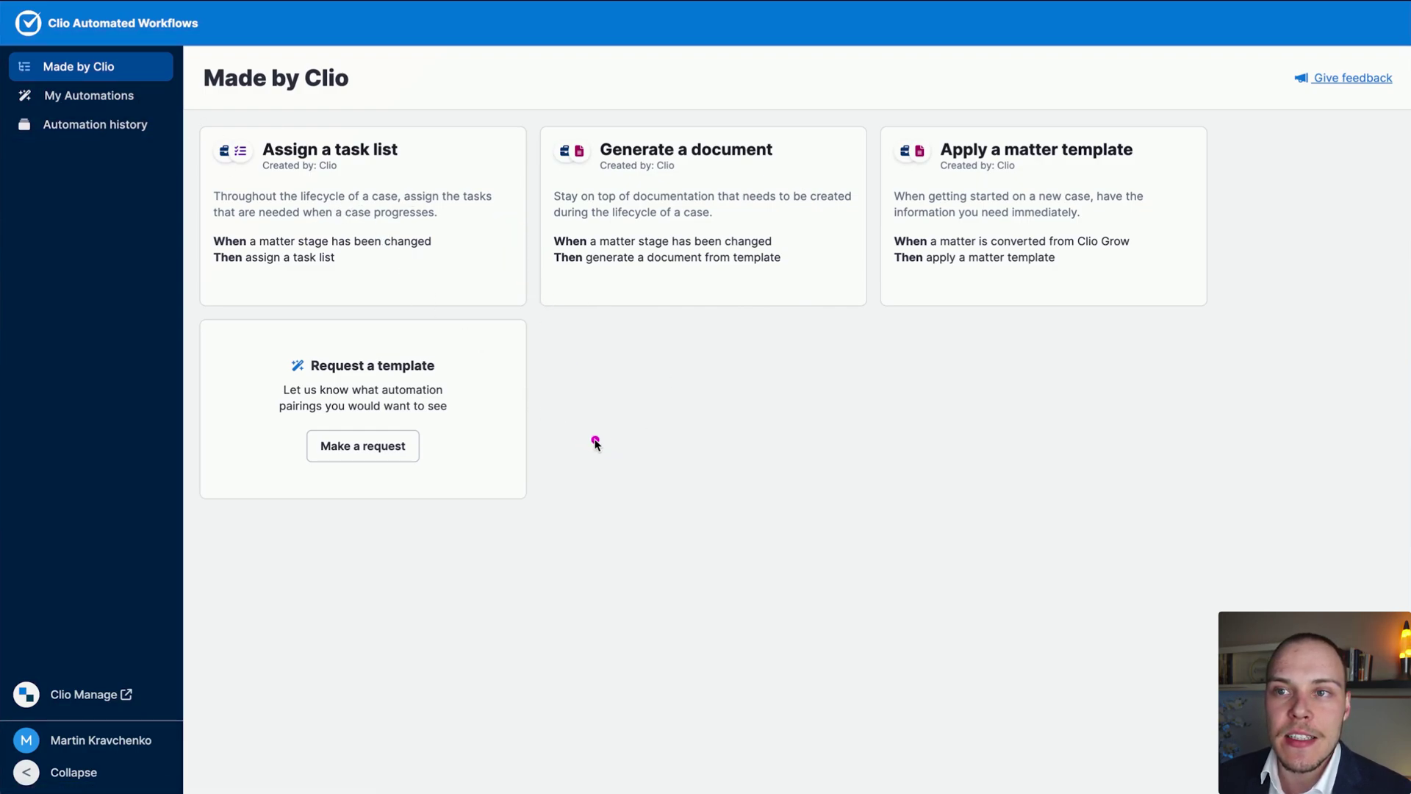
mouse_move(597, 439)
left_mouse_down()
mouse_move(441, 179)
mouse_move(254, 263)
mouse_move(429, 263)
mouse_move(419, 252)
mouse_move(302, 277)
mouse_move(319, 279)
left_mouse_up()
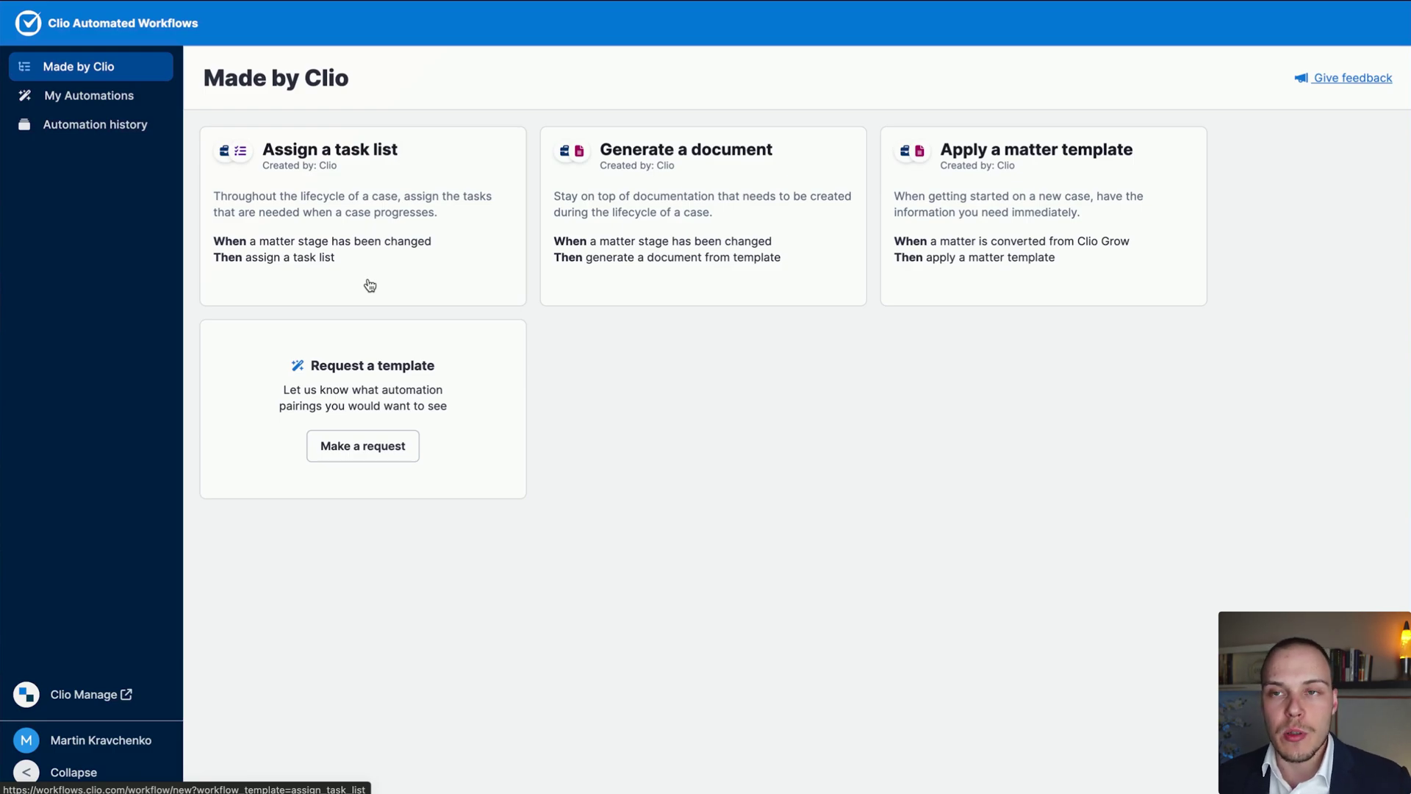
left_click(404, 180)
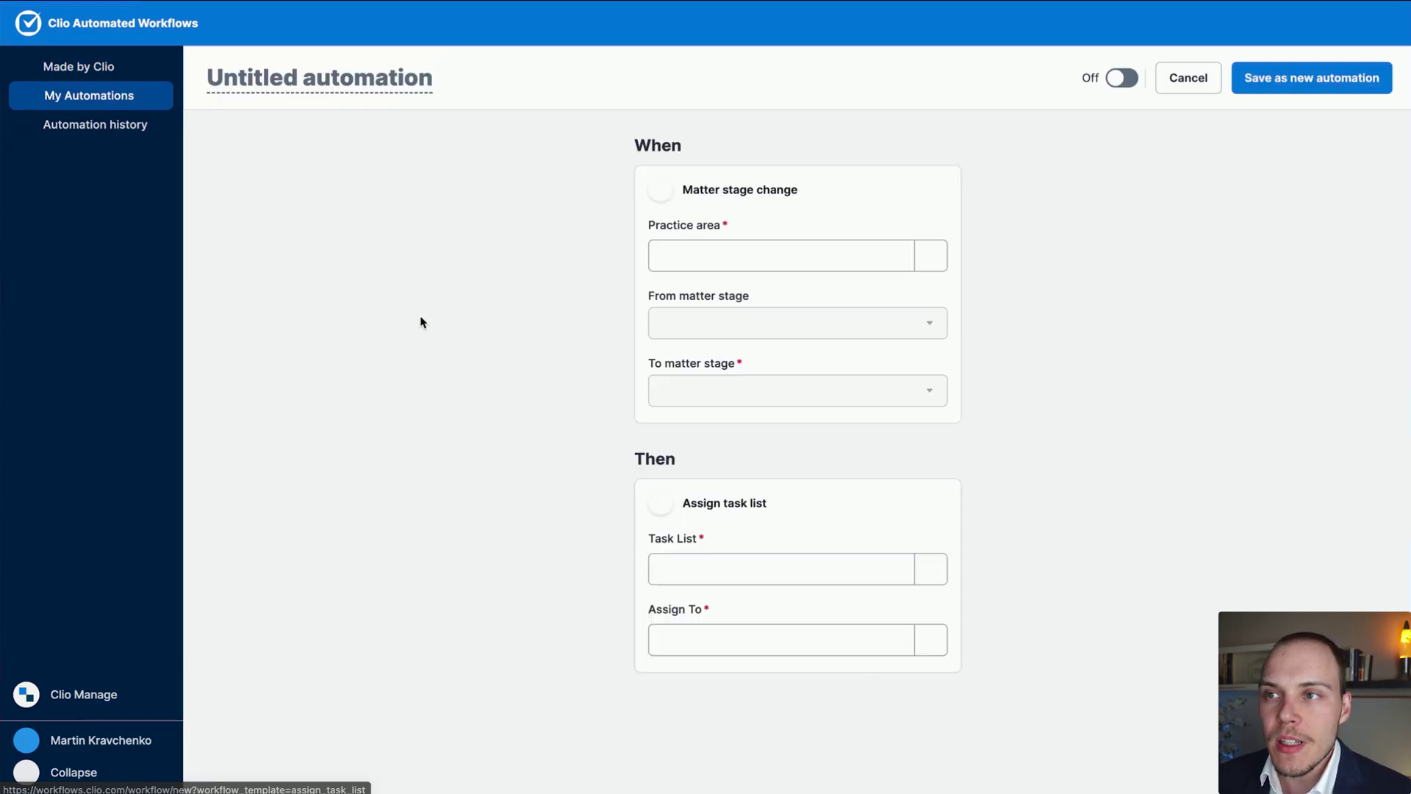
left_click(295, 76)
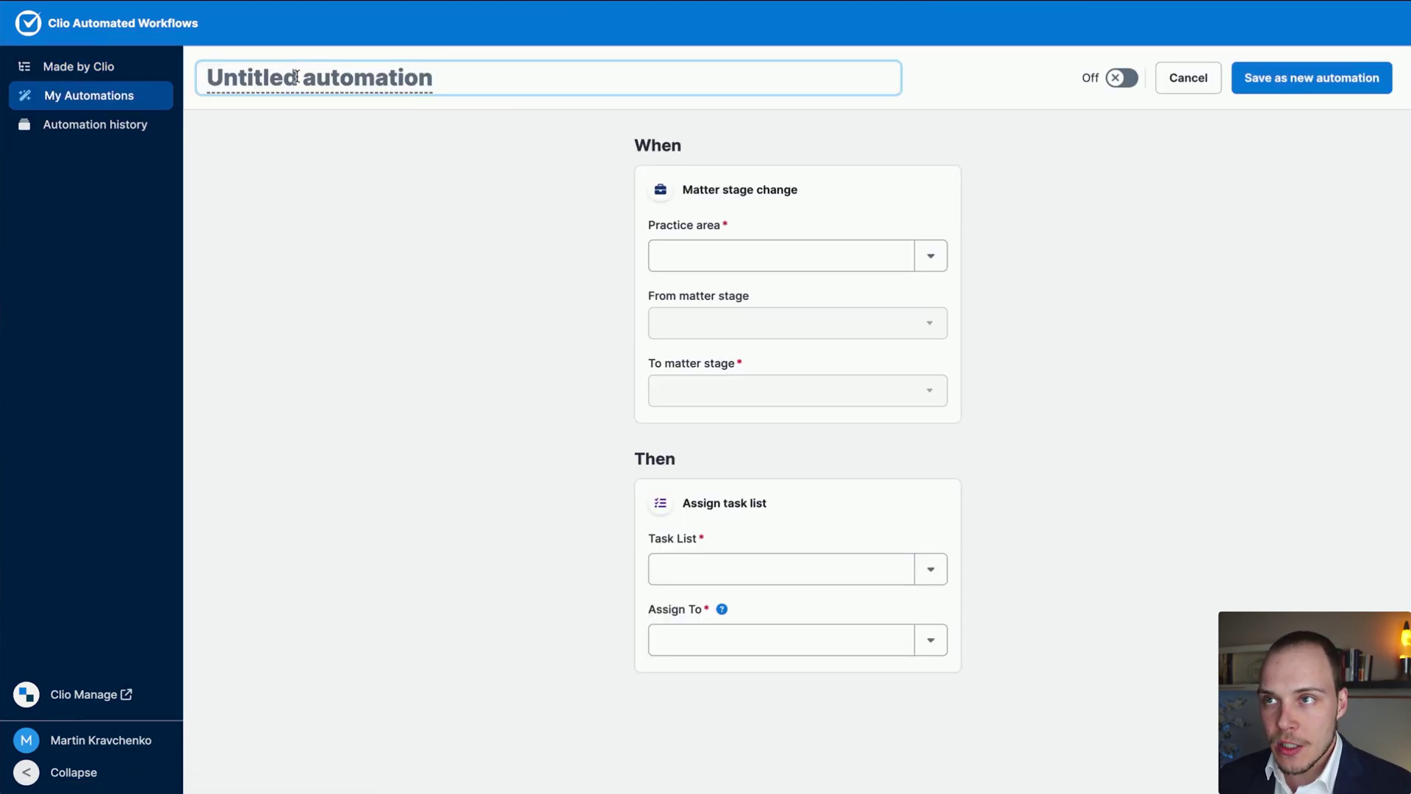
type("Personal")
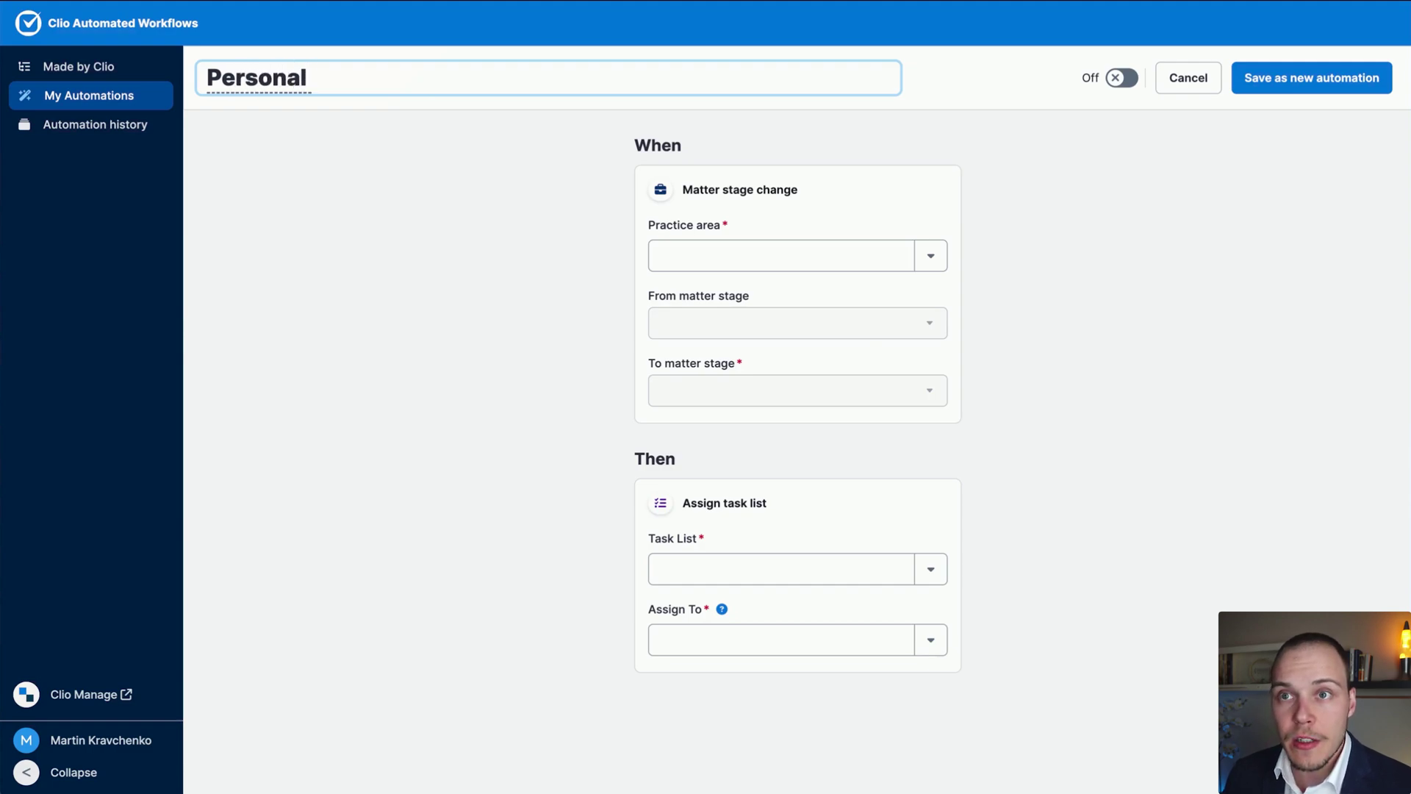
type(" Injeyr")
key("BackSpace")
key("BackSpace")
key("BackSpace")
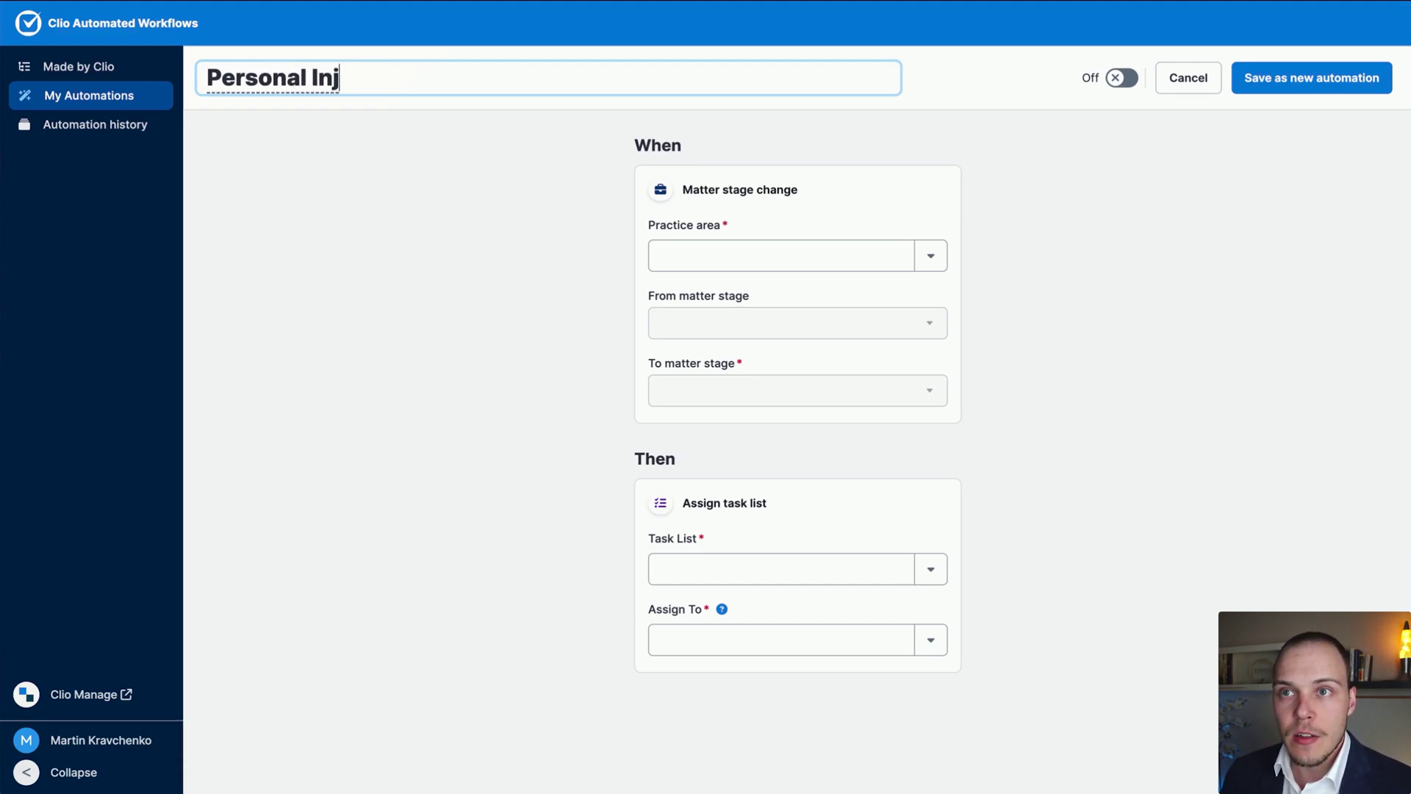
type("ury: Document Co")
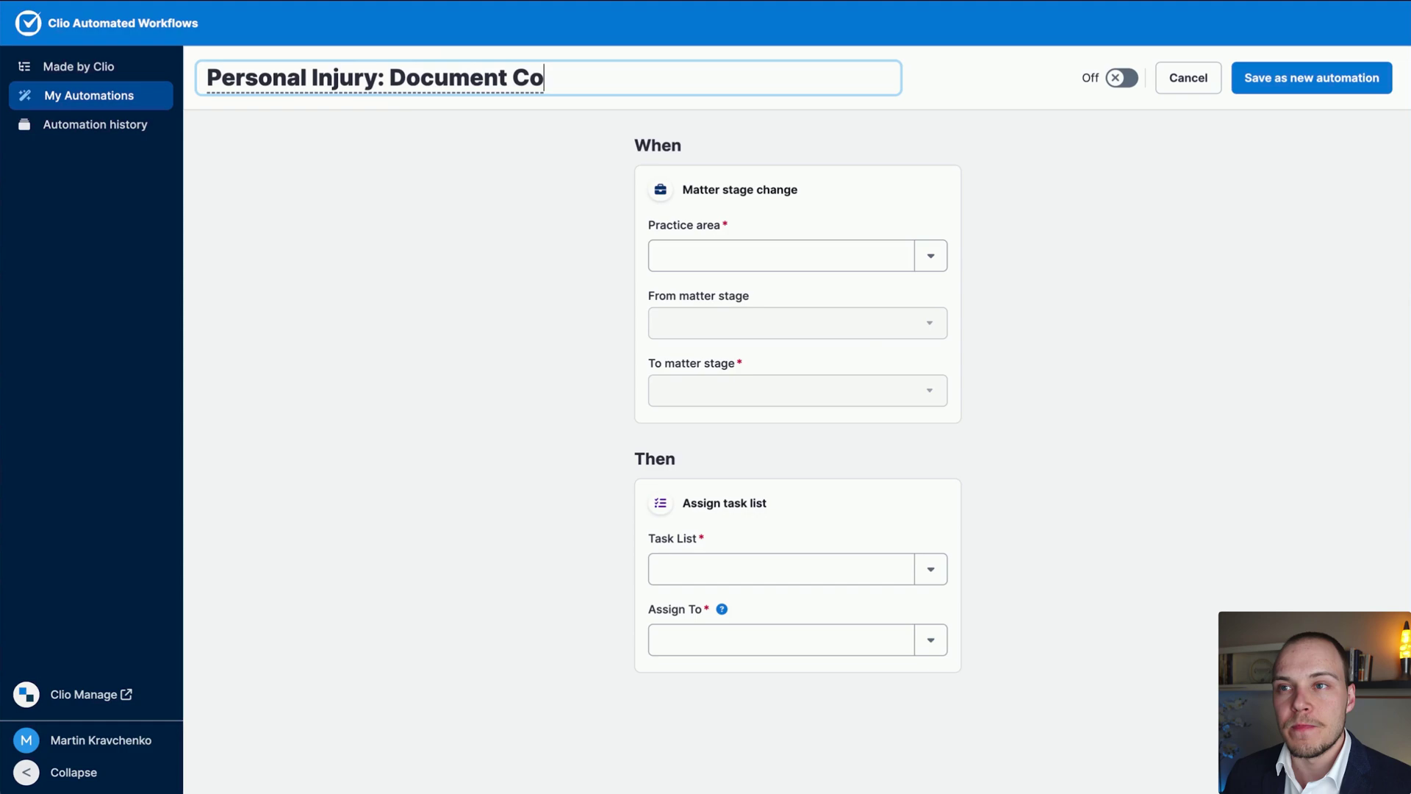
type("llection Task")
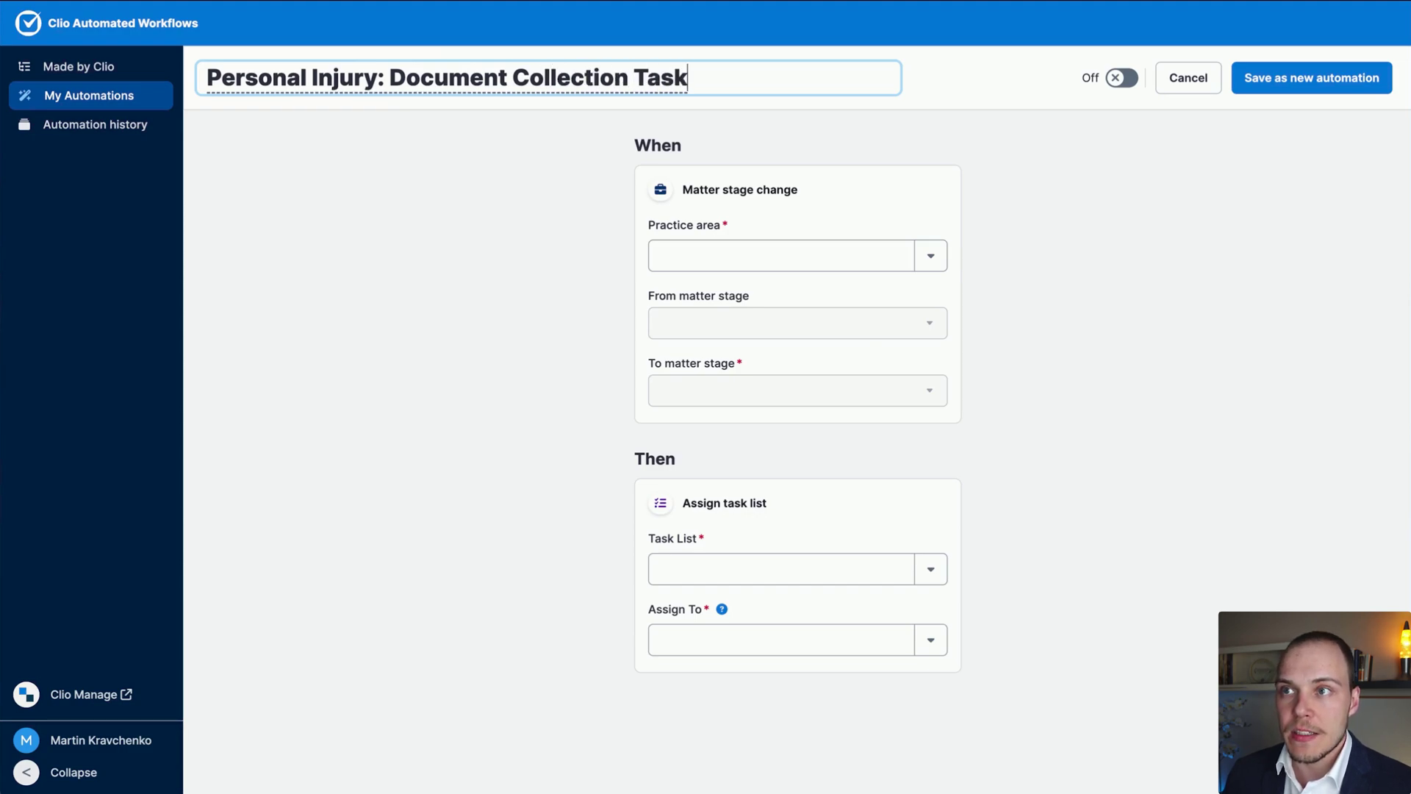
type("List")
key("Return")
Set the automation's practice area to Personal Injury
left_click(921, 257)
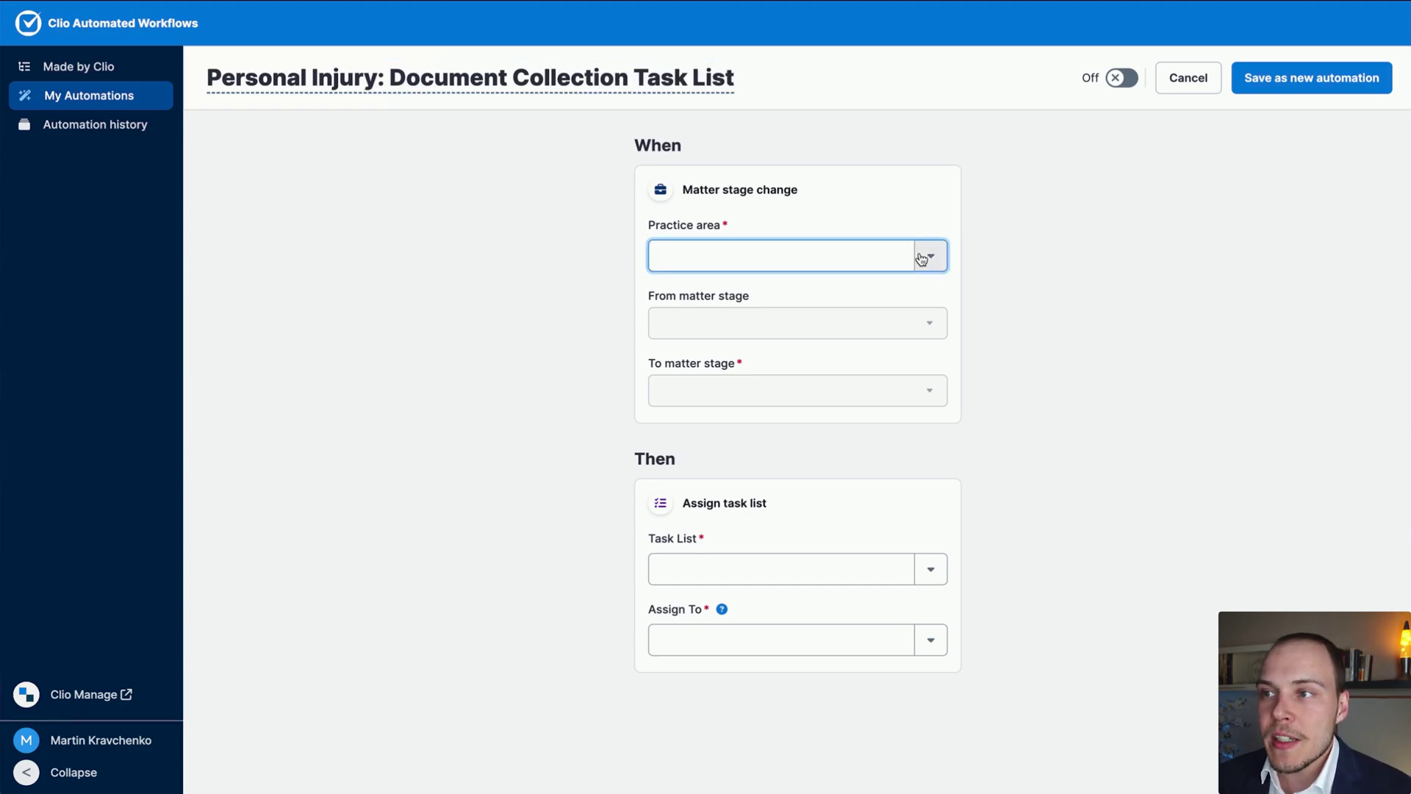
scroll(759, 367, "down", 1)
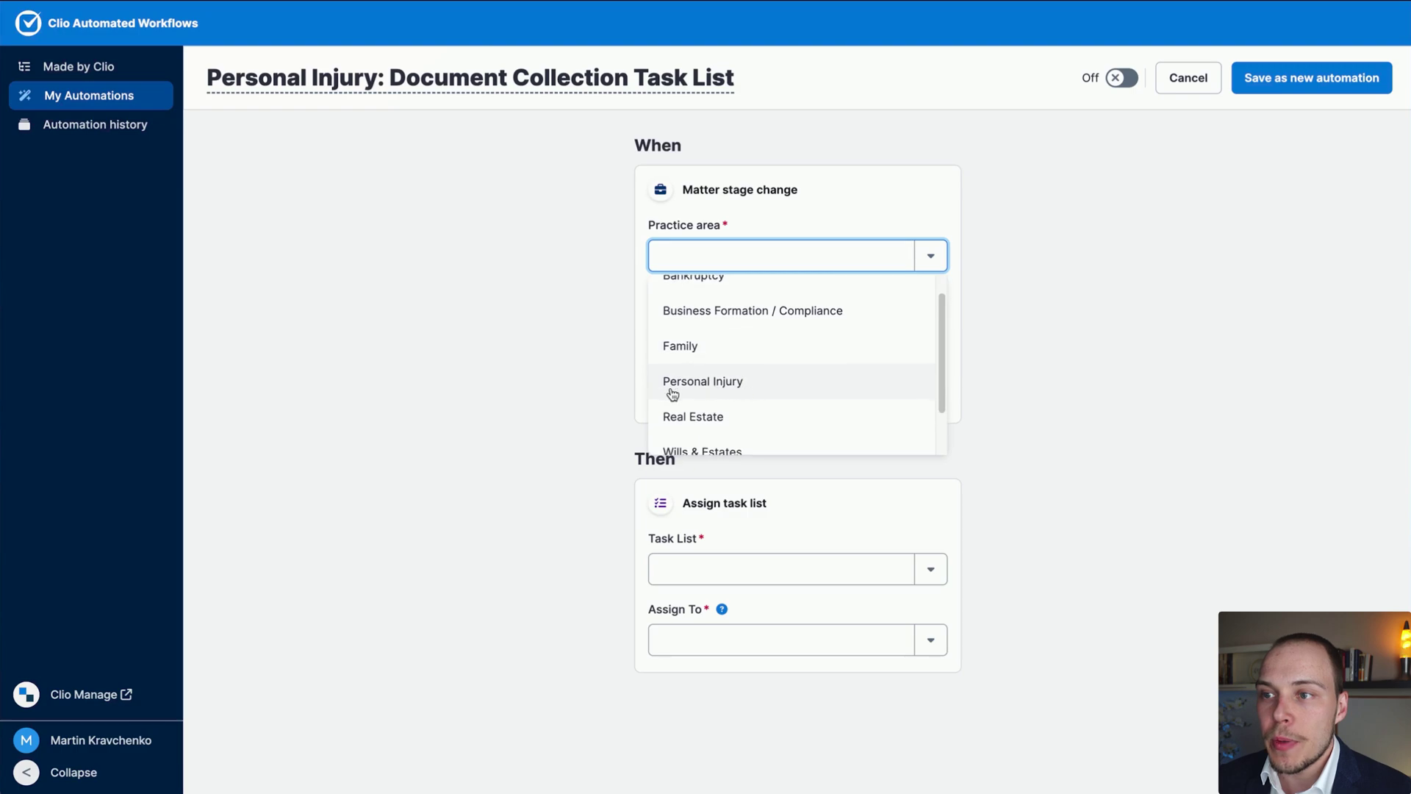
left_click(697, 389)
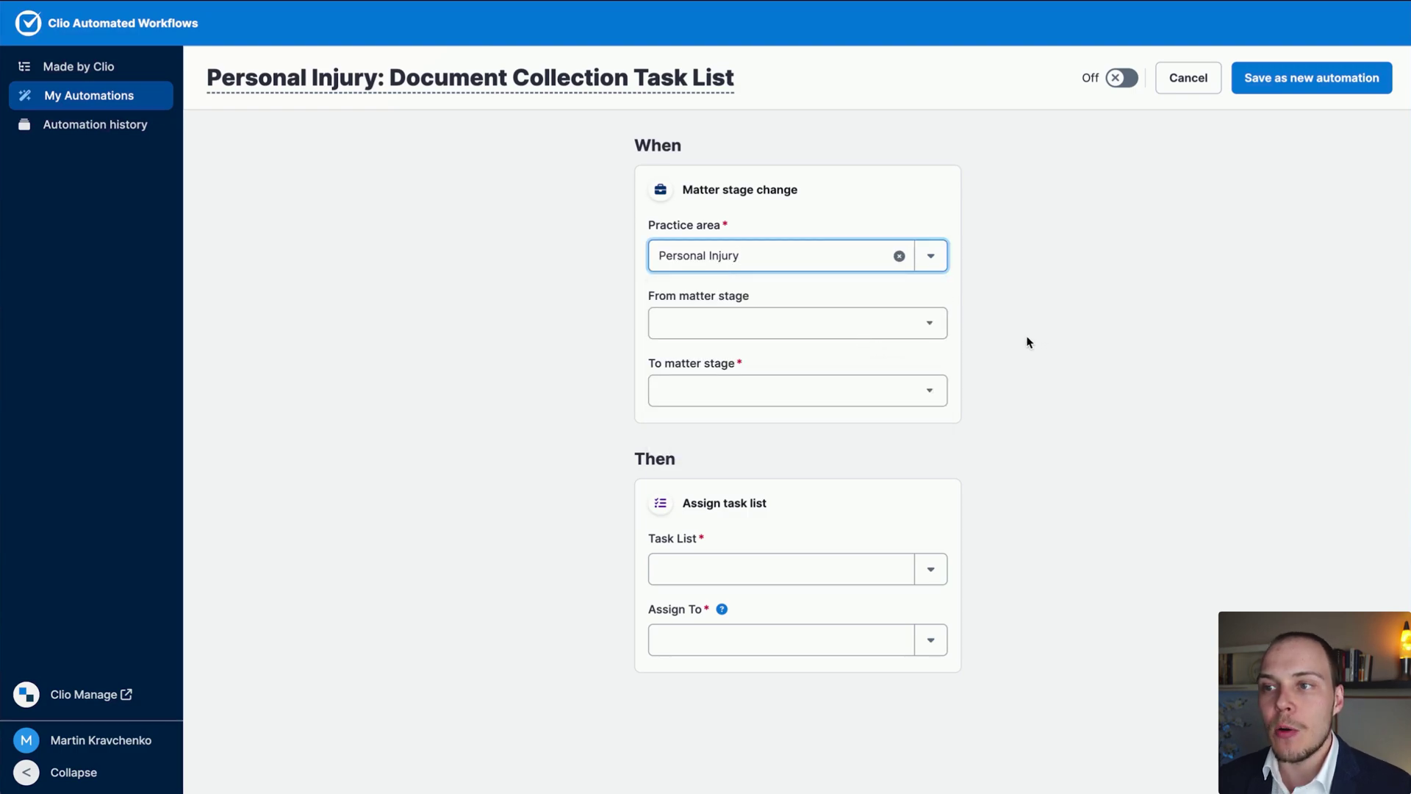
Set the trigger's To matter stage to Document Collection
mouse_move(1118, 315)
left_mouse_down()
mouse_move(1079, 300)
mouse_move(939, 313)
mouse_move(947, 350)
mouse_move(912, 292)
mouse_move(734, 378)
mouse_move(715, 374)
mouse_move(902, 379)
mouse_move(811, 295)
mouse_move(810, 329)
mouse_move(690, 293)
mouse_move(771, 299)
left_mouse_up()
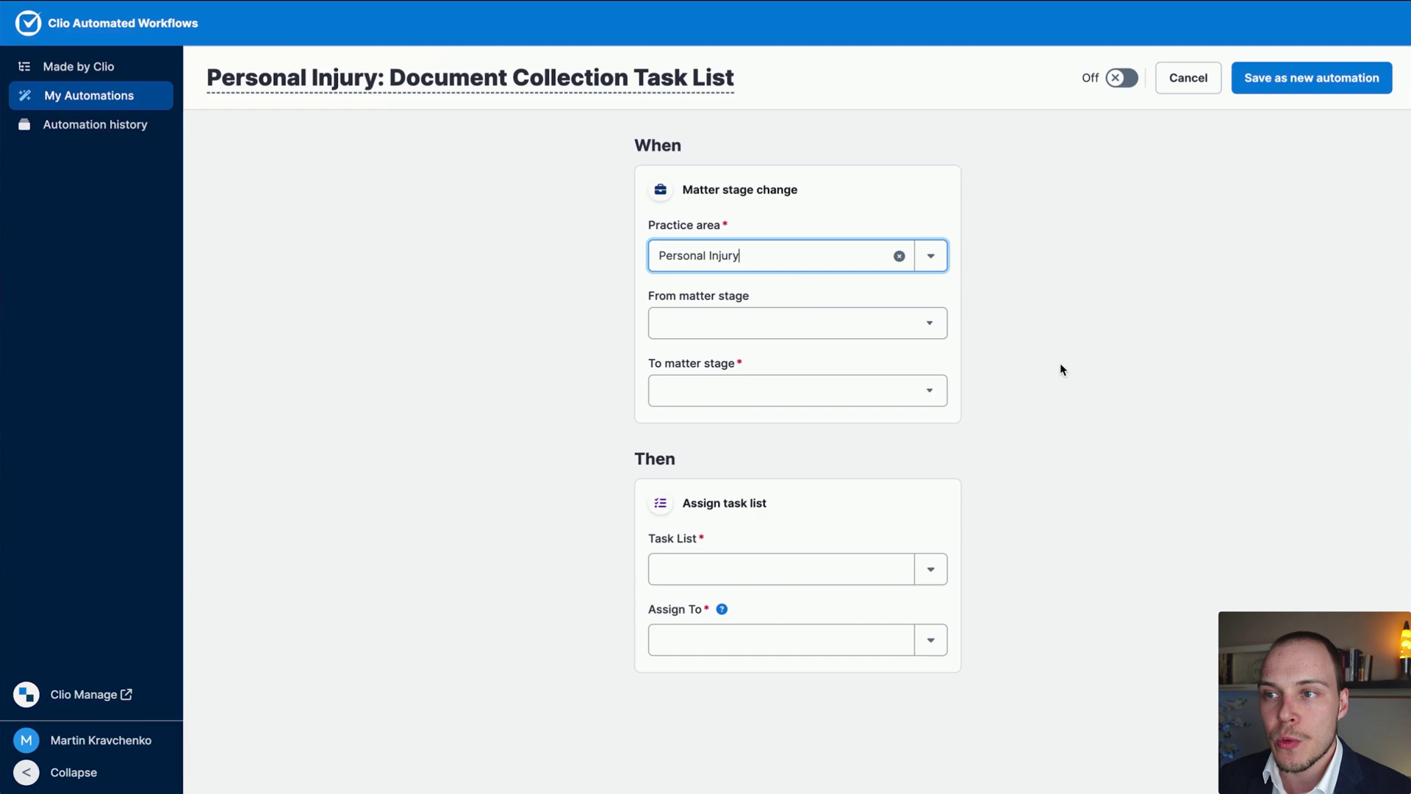
key("ctrl+Tab")
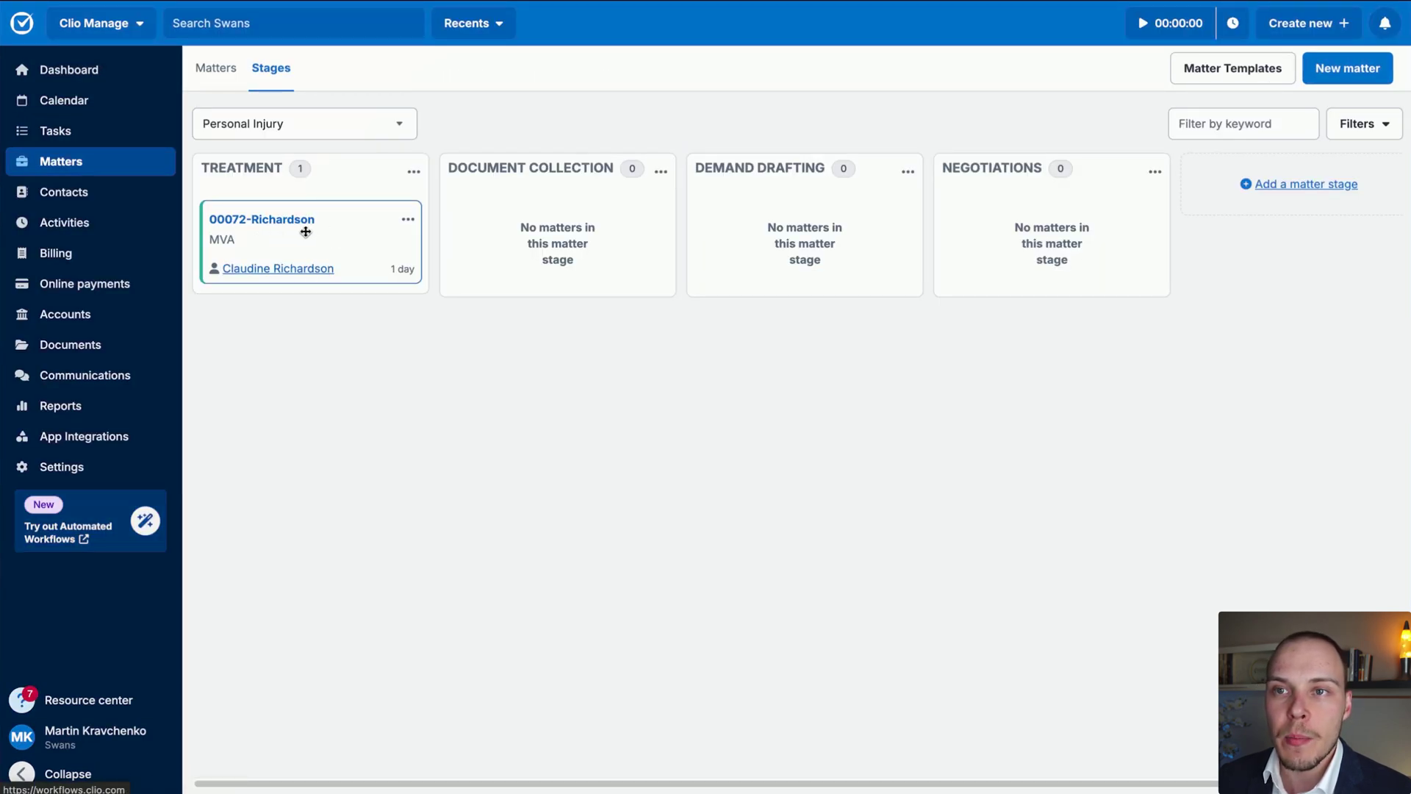
key("ctrl+Tab")
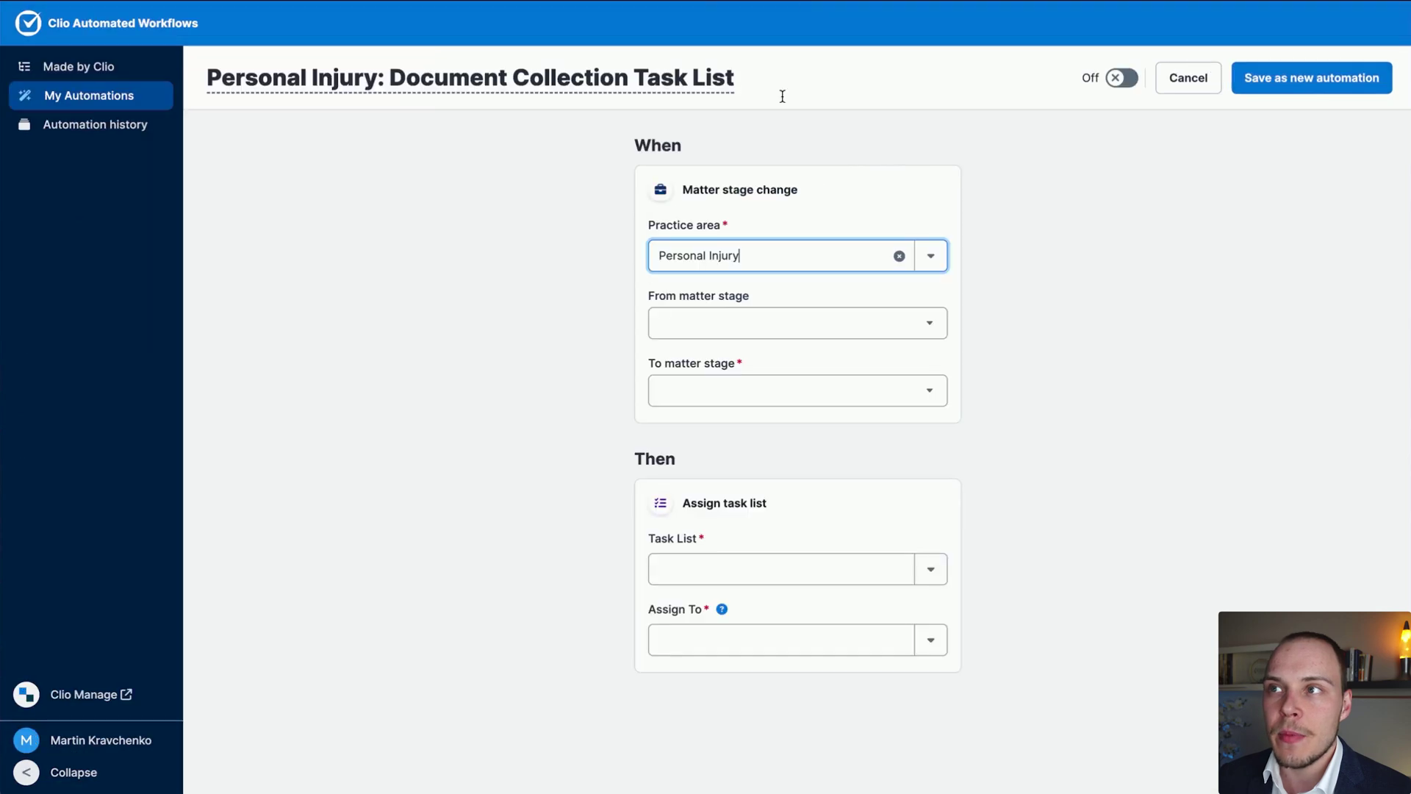
left_click(748, 390)
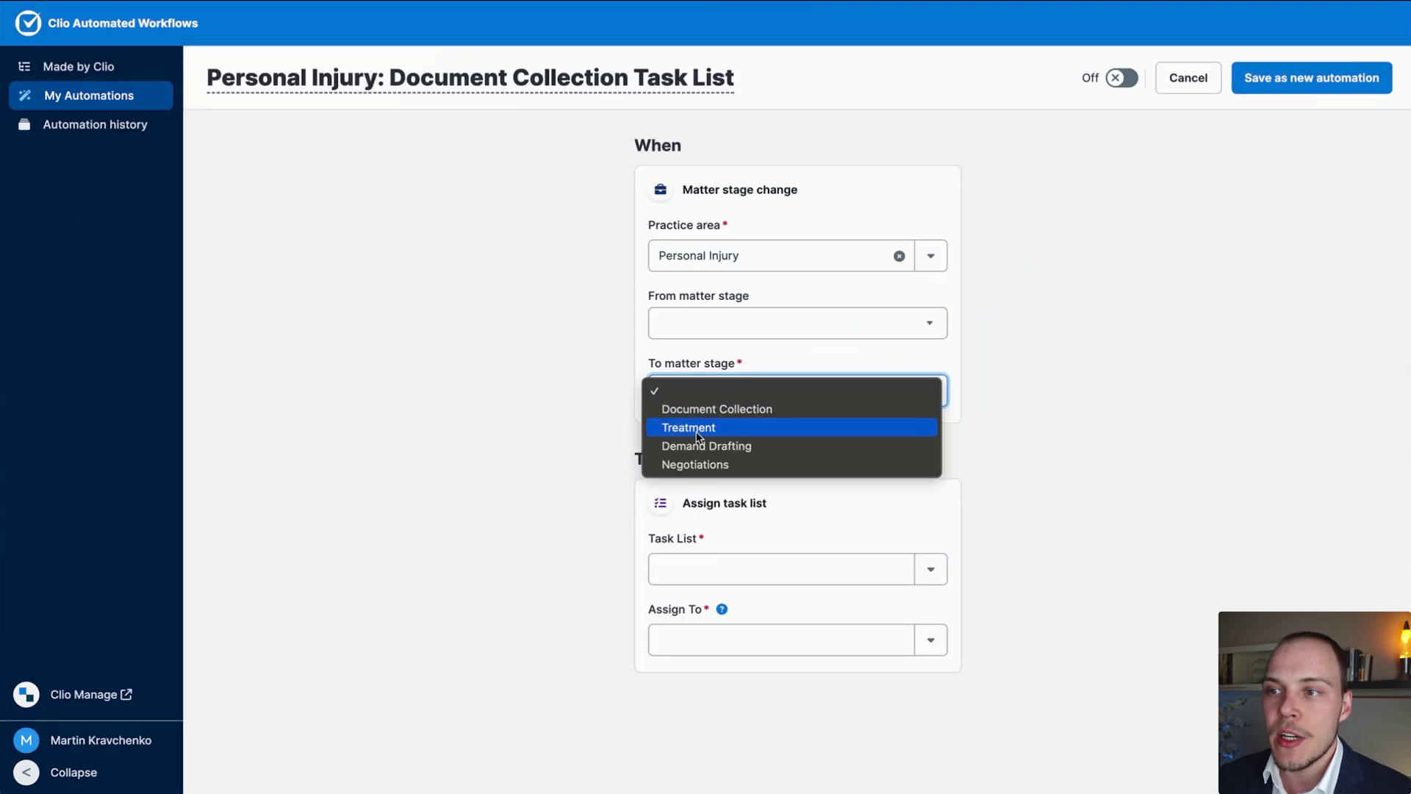
left_click(719, 413)
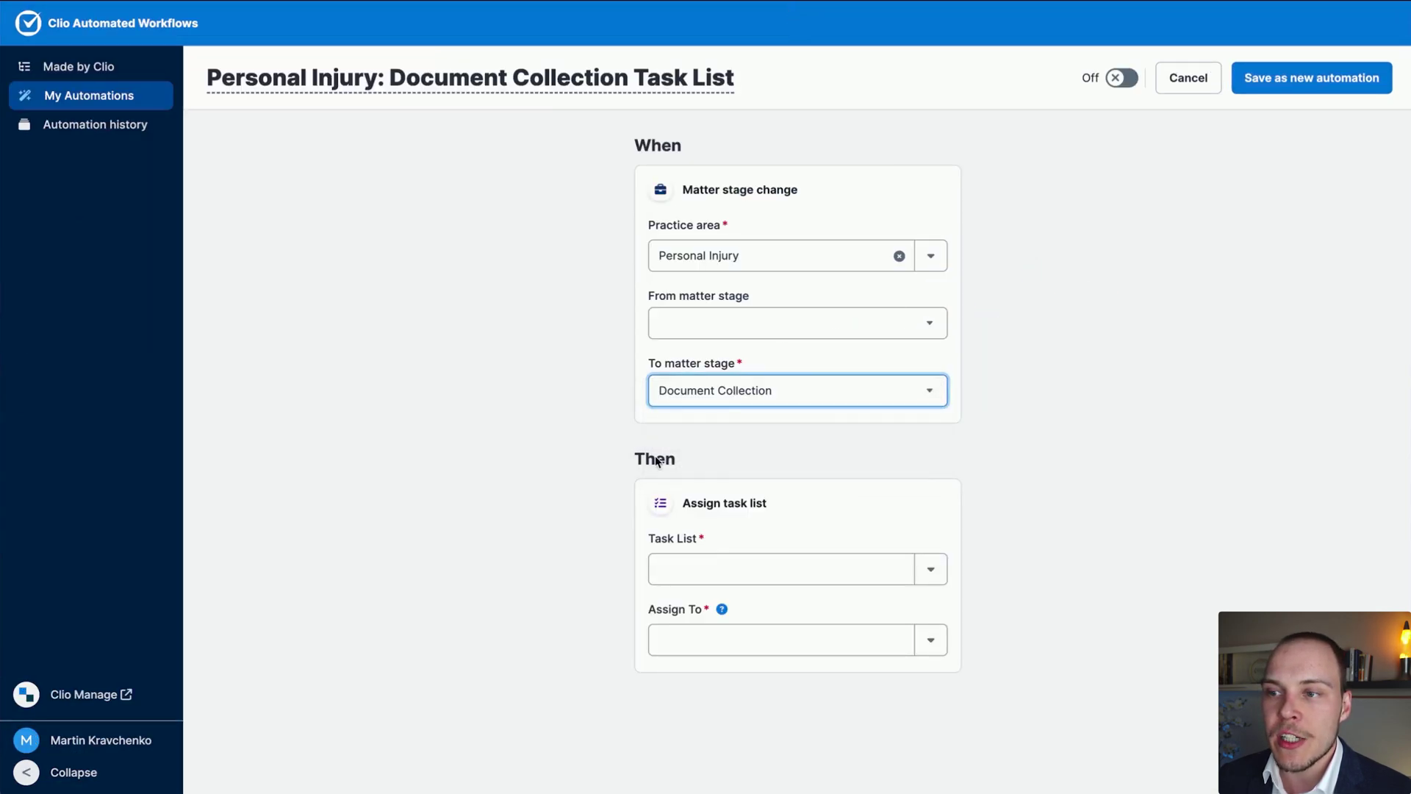
On the Clio Manage board, move matters between Treatment, Document Collection and Demand Drafting
key("ctrl+Tab")
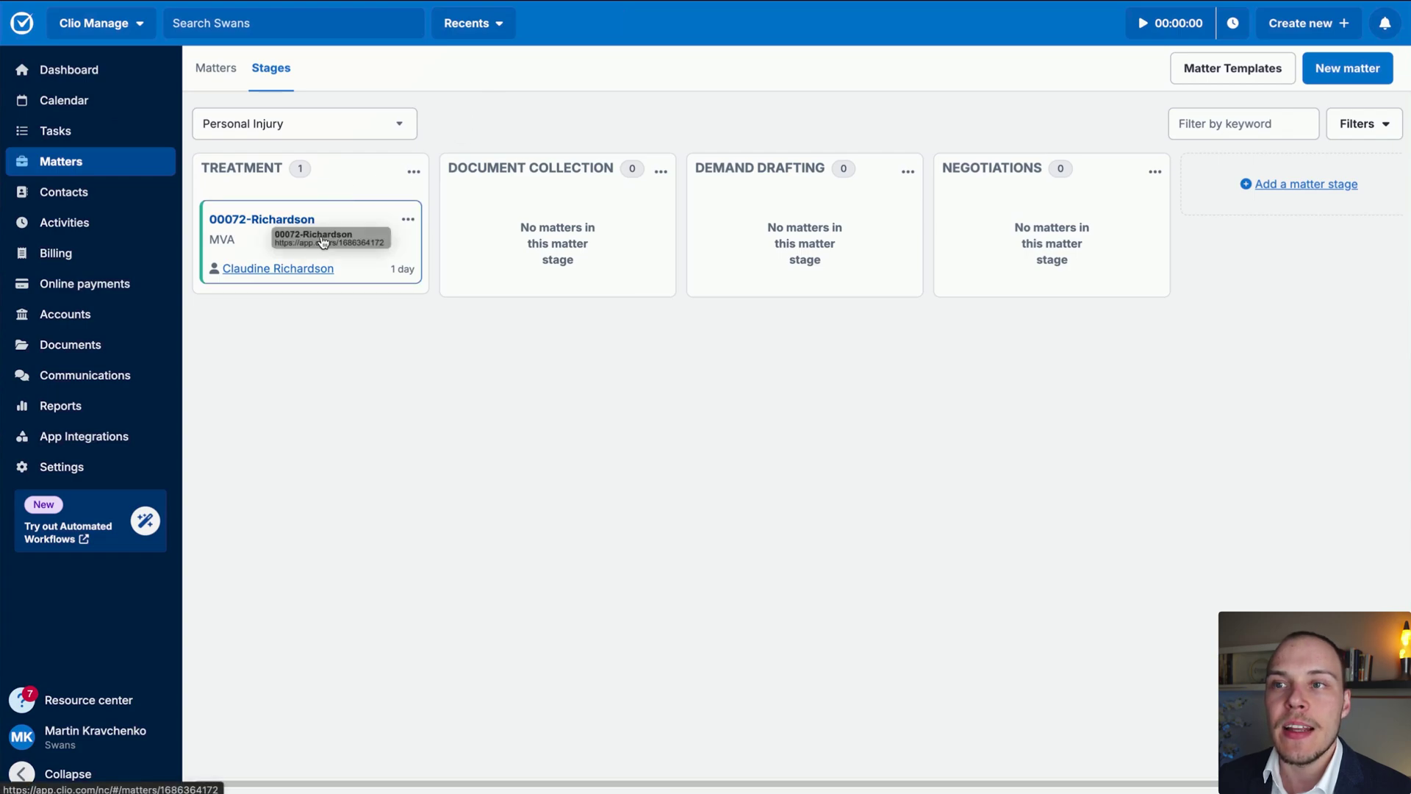
left_click_drag(306, 249, 488, 176)
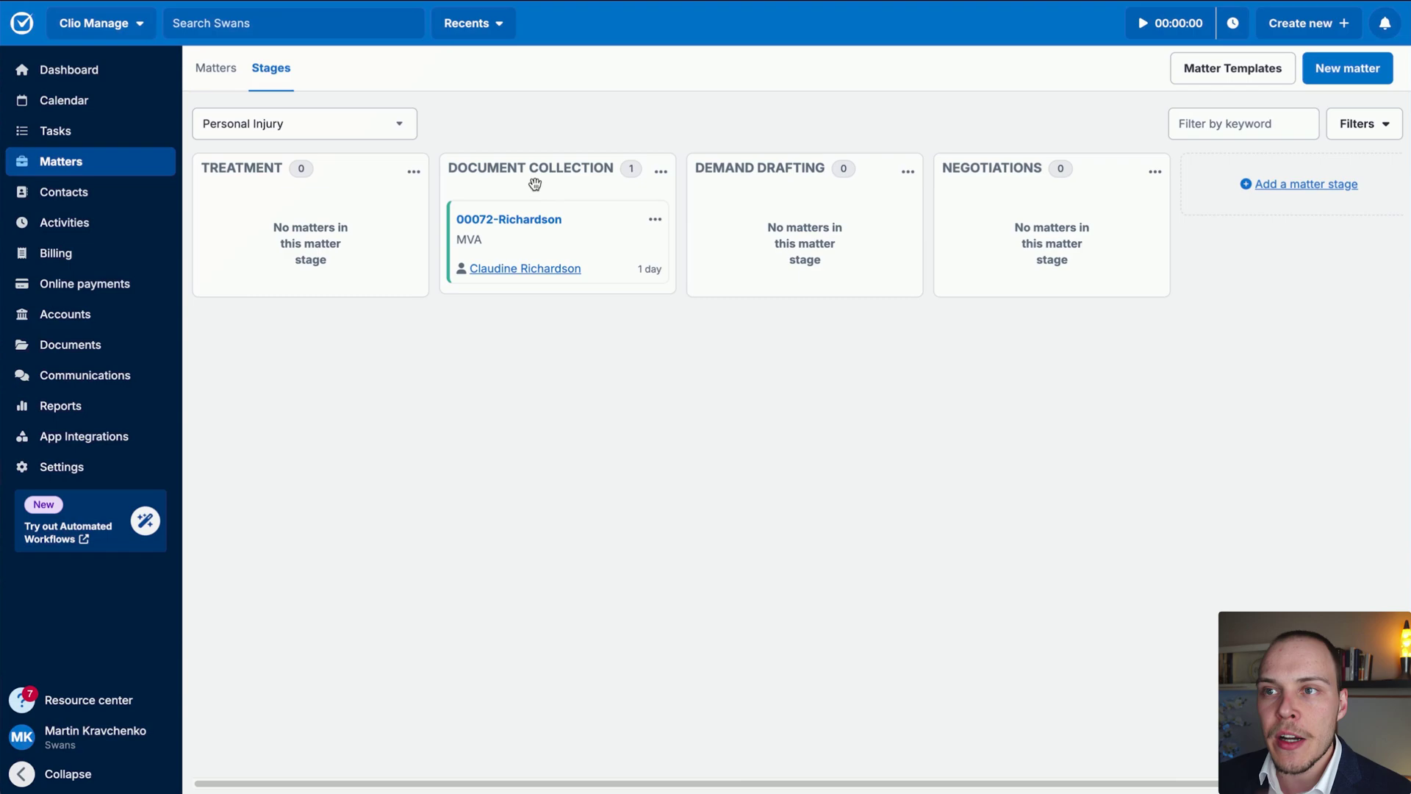
left_click_drag(542, 240, 770, 239)
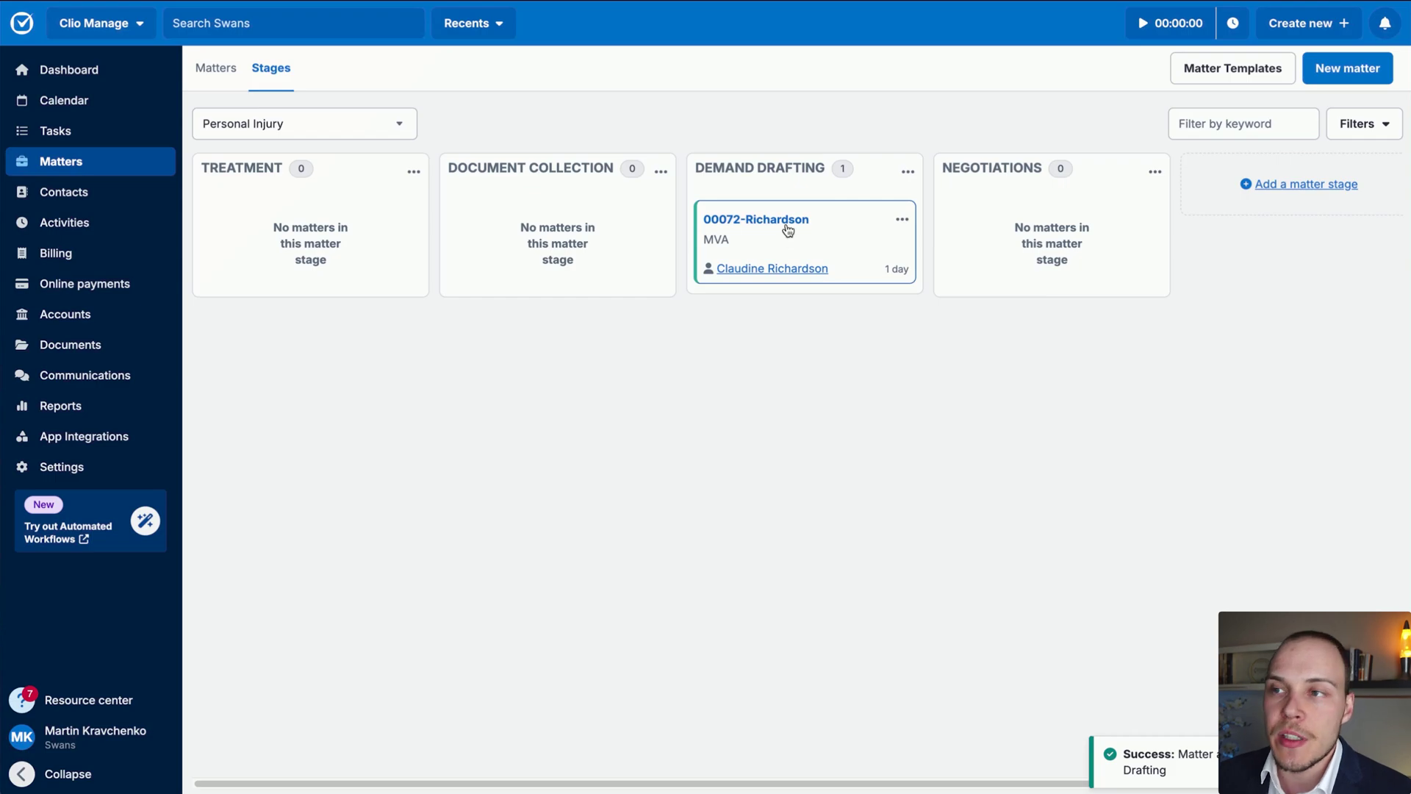
left_click_drag(806, 235, 616, 238)
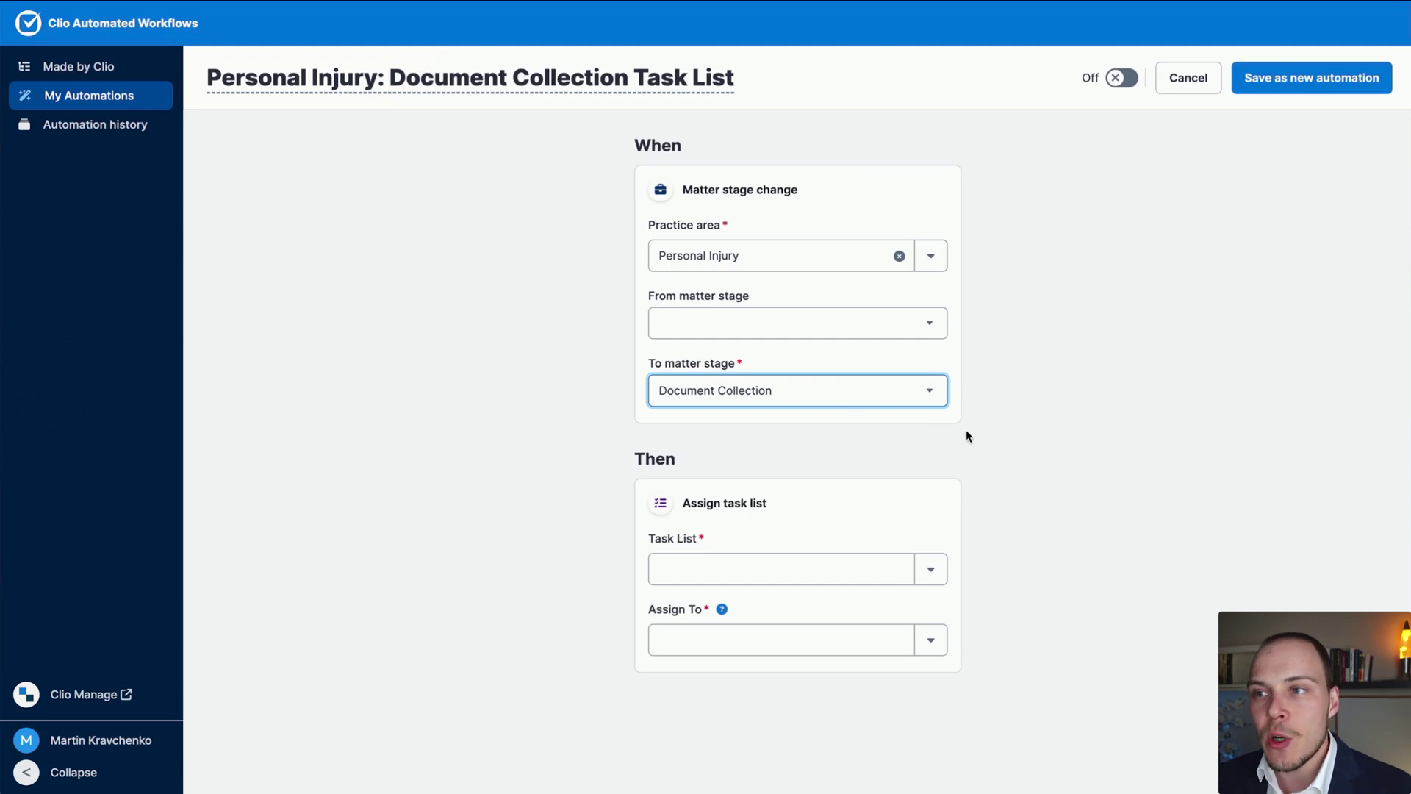
Set the From matter stage to Treatment, then move the Richardson matter to Demand Drafting and back
mouse_move(1052, 506)
left_mouse_down()
mouse_move(952, 404)
mouse_move(778, 330)
left_mouse_up()
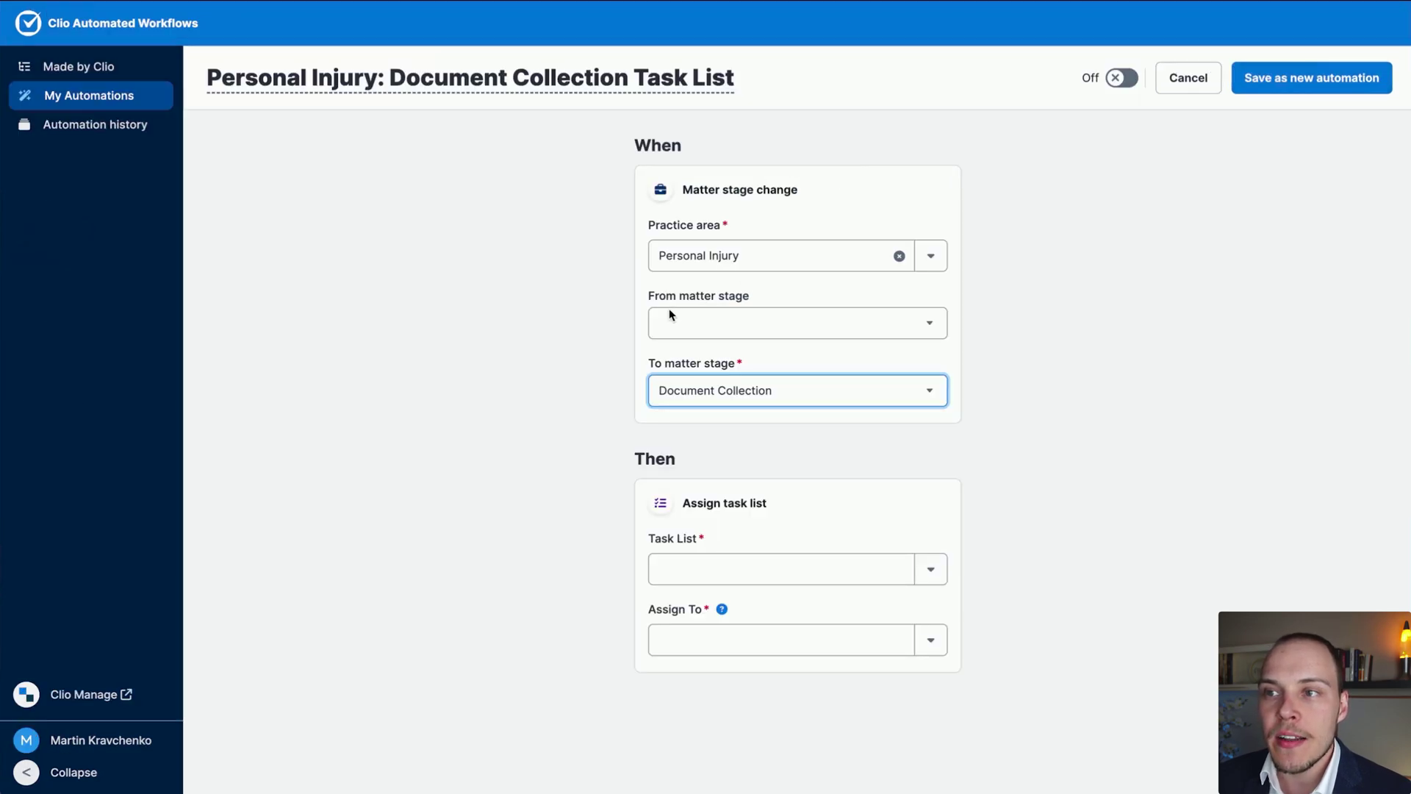
left_click(719, 330)
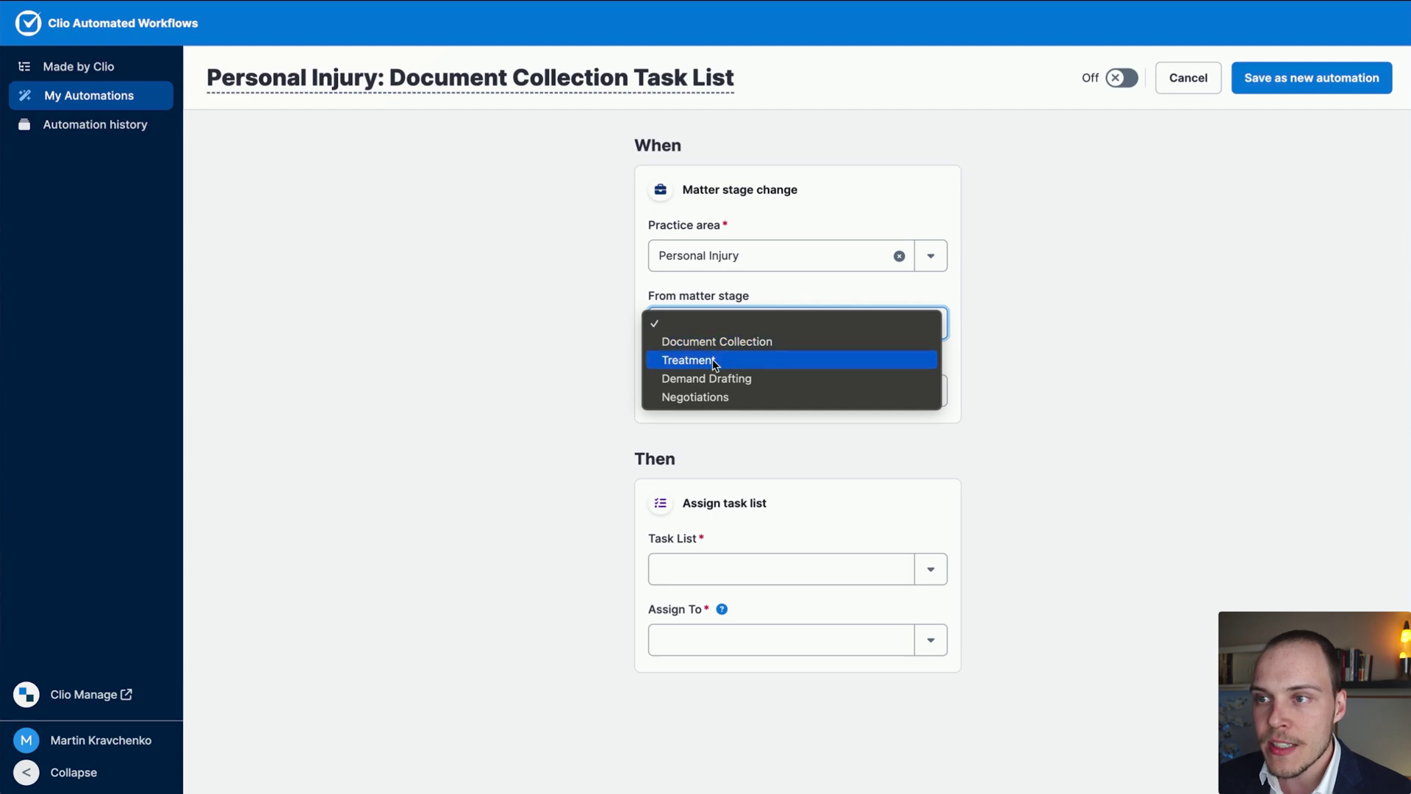
left_click(712, 360)
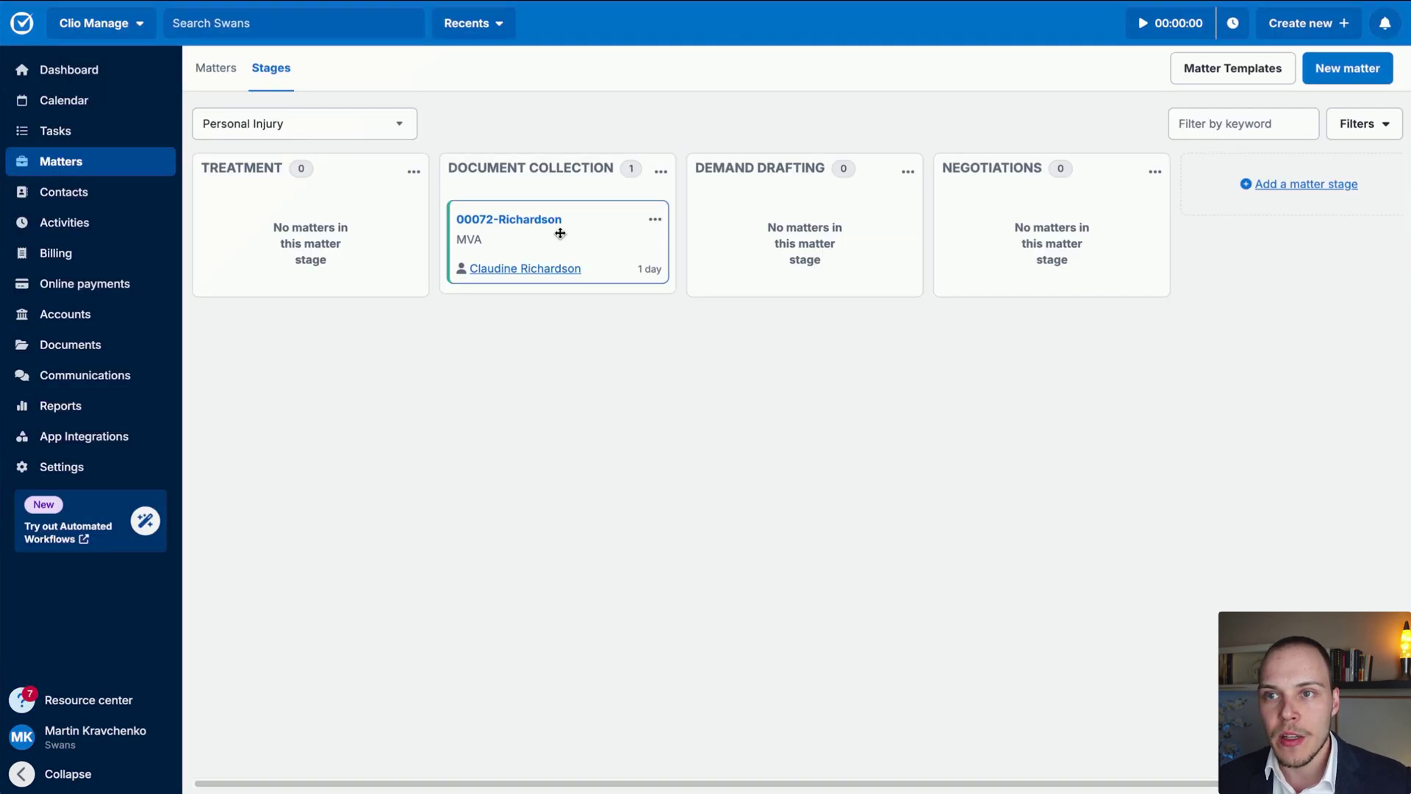
left_click_drag(560, 233, 639, 233)
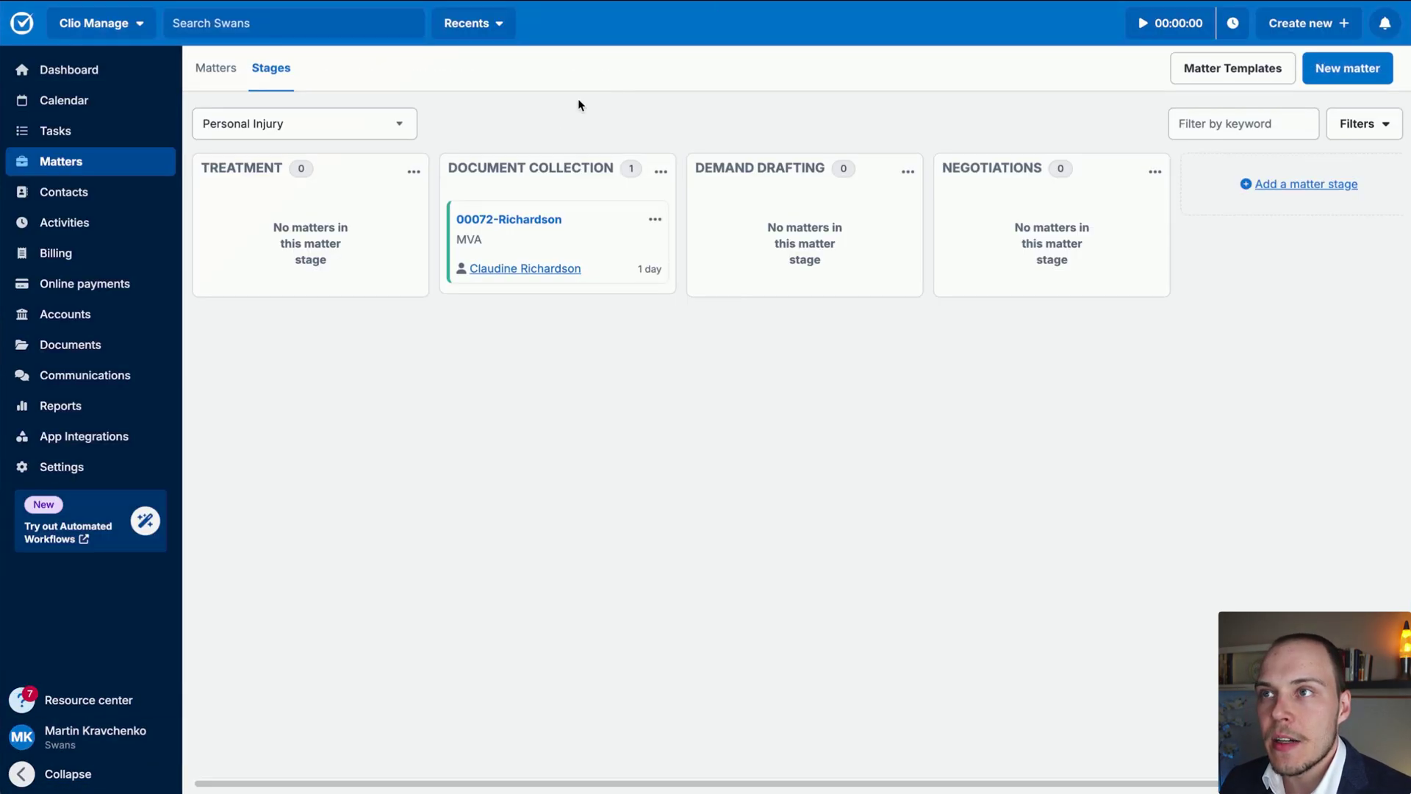
left_click_drag(500, 221, 257, 221)
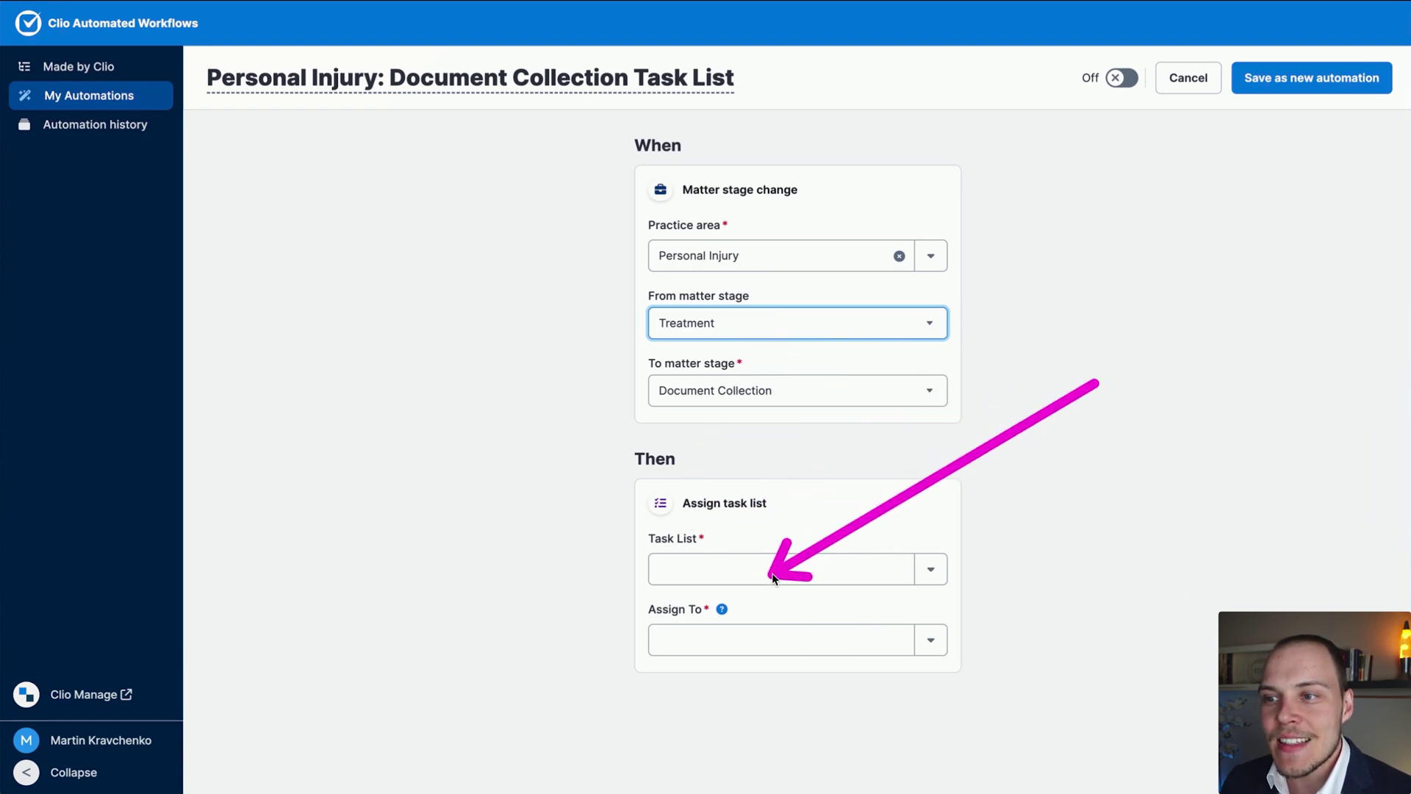
Choose the Personal Injury: Document Collection task list and review its four tasks in Clio Manage
left_click(932, 570)
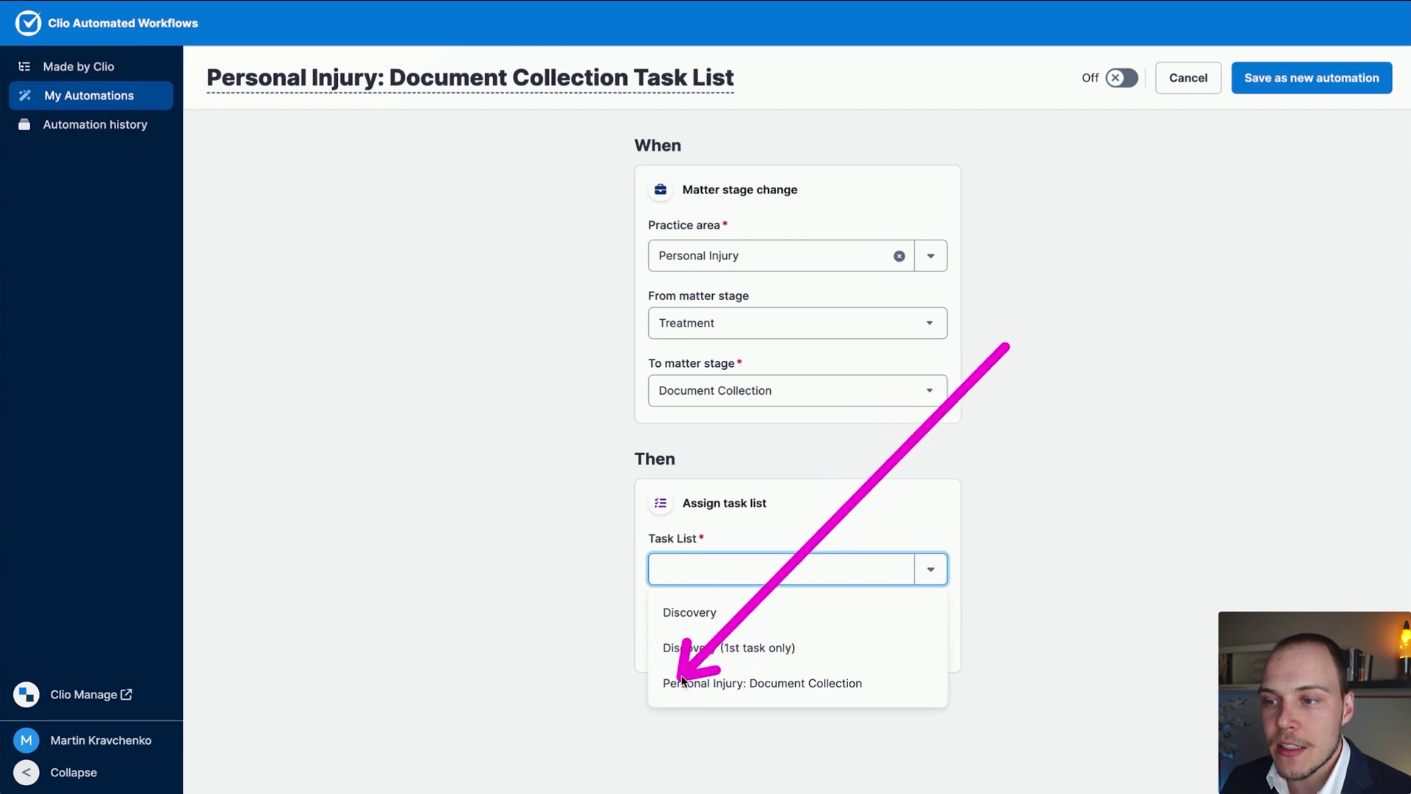
left_click(763, 684)
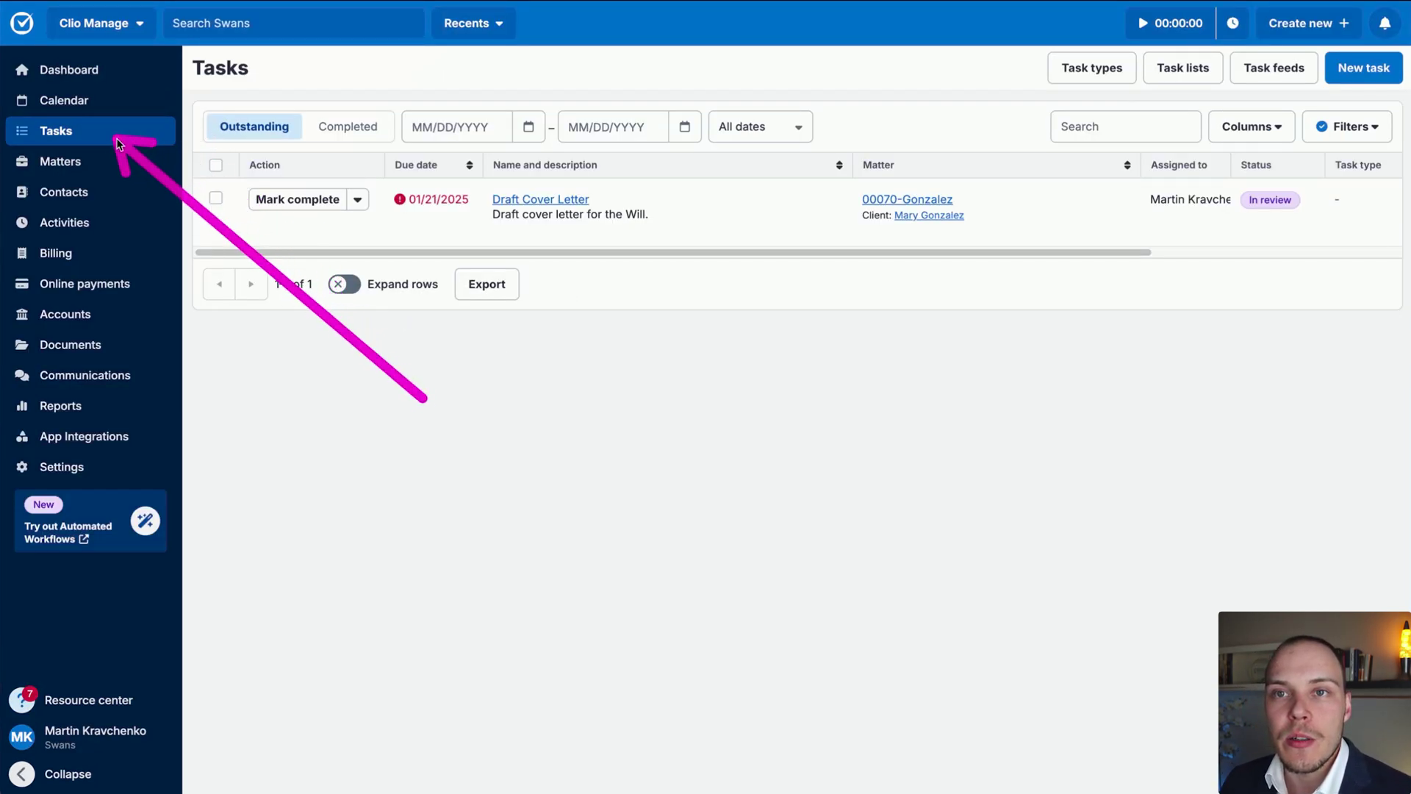
left_click(1181, 68)
left_click(483, 275)
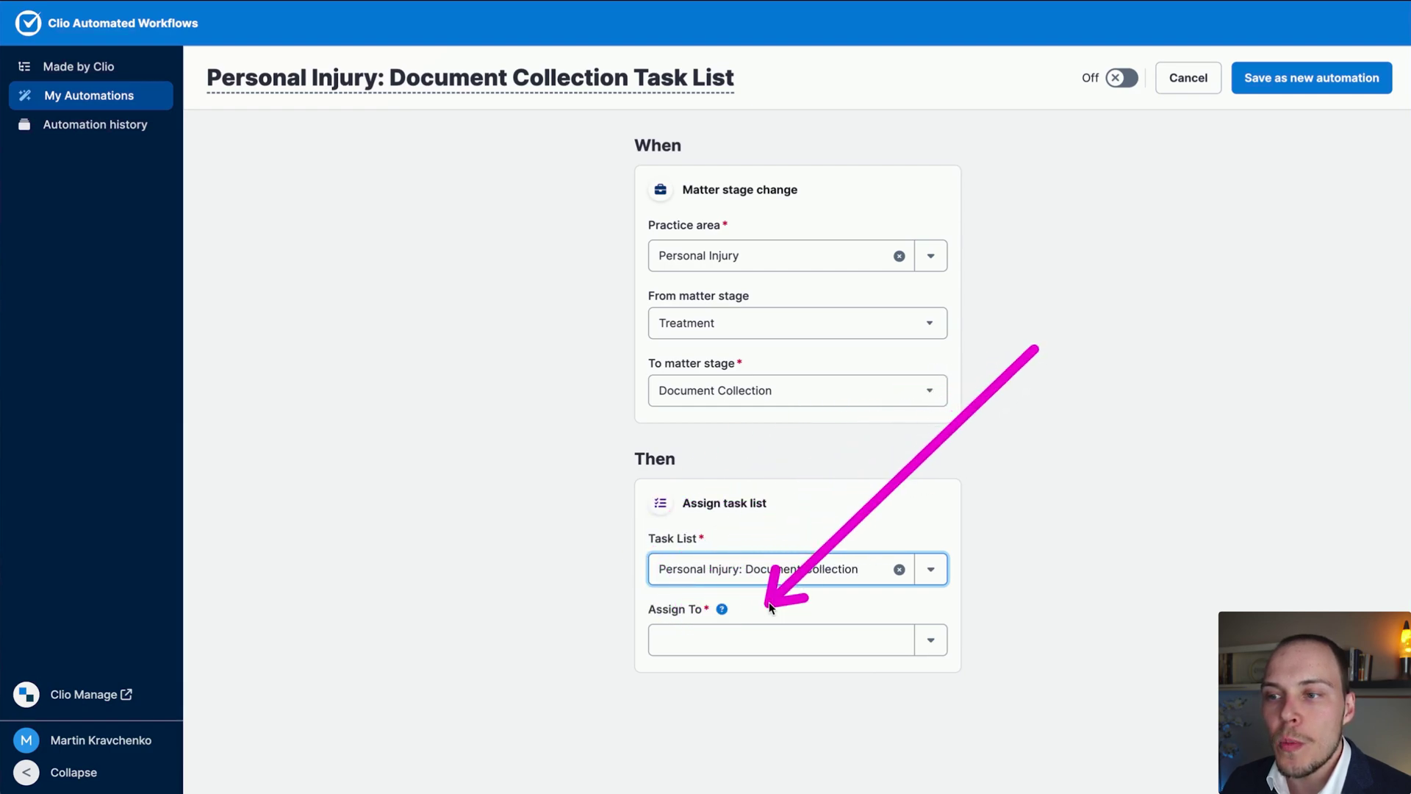
Review the Assign To options, then open the 00072-Richardson matter in Clio Manage
left_click(942, 642)
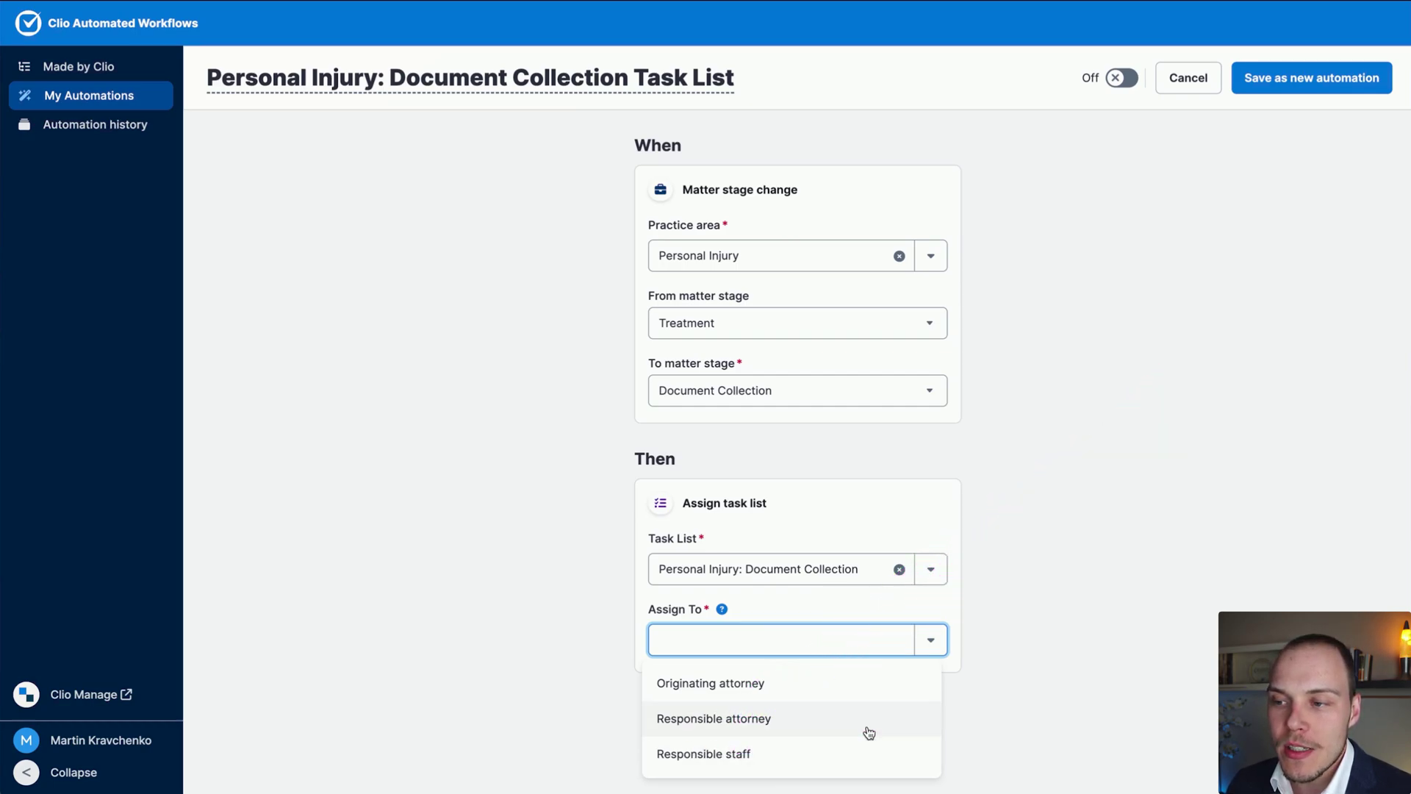
left_click(1018, 607)
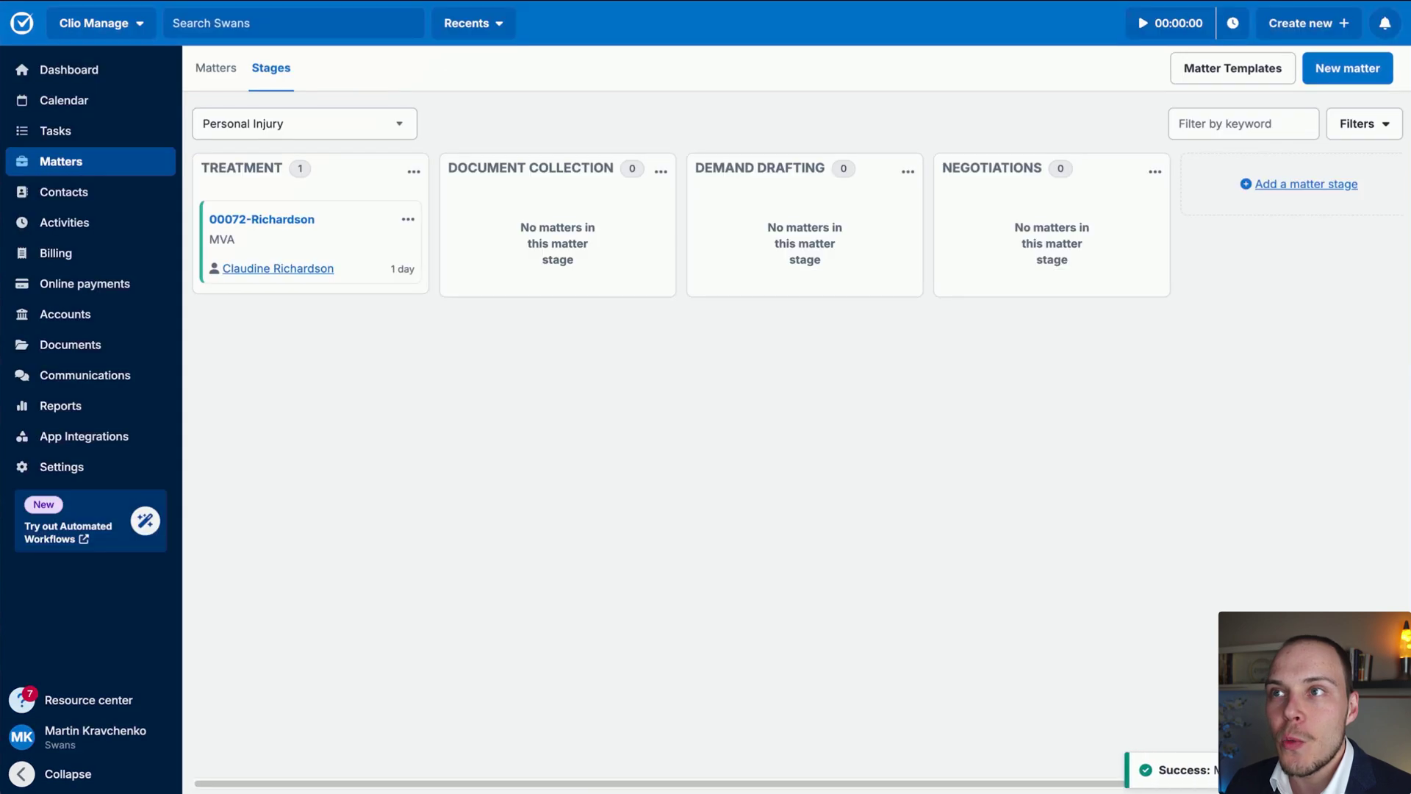
left_click(278, 225)
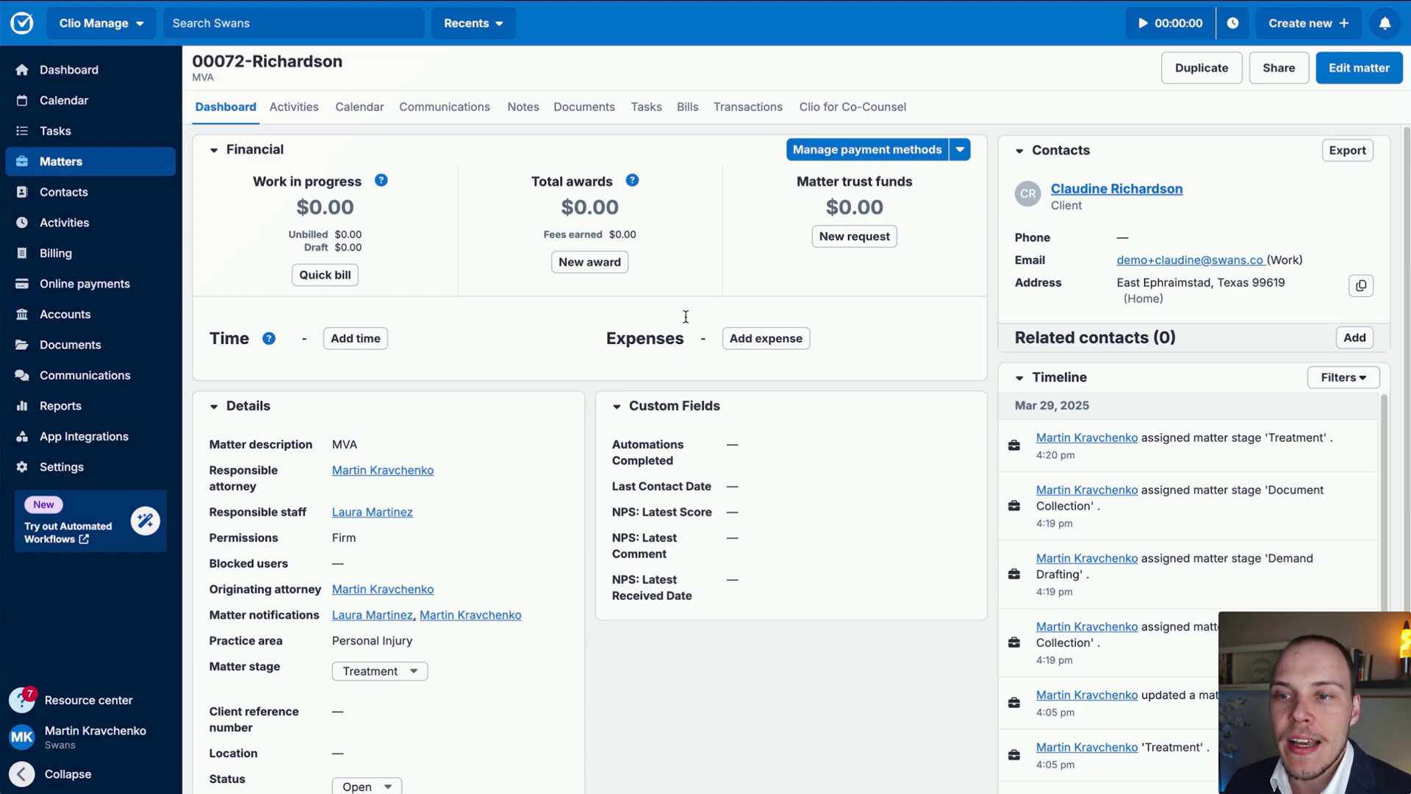
left_click(1357, 77)
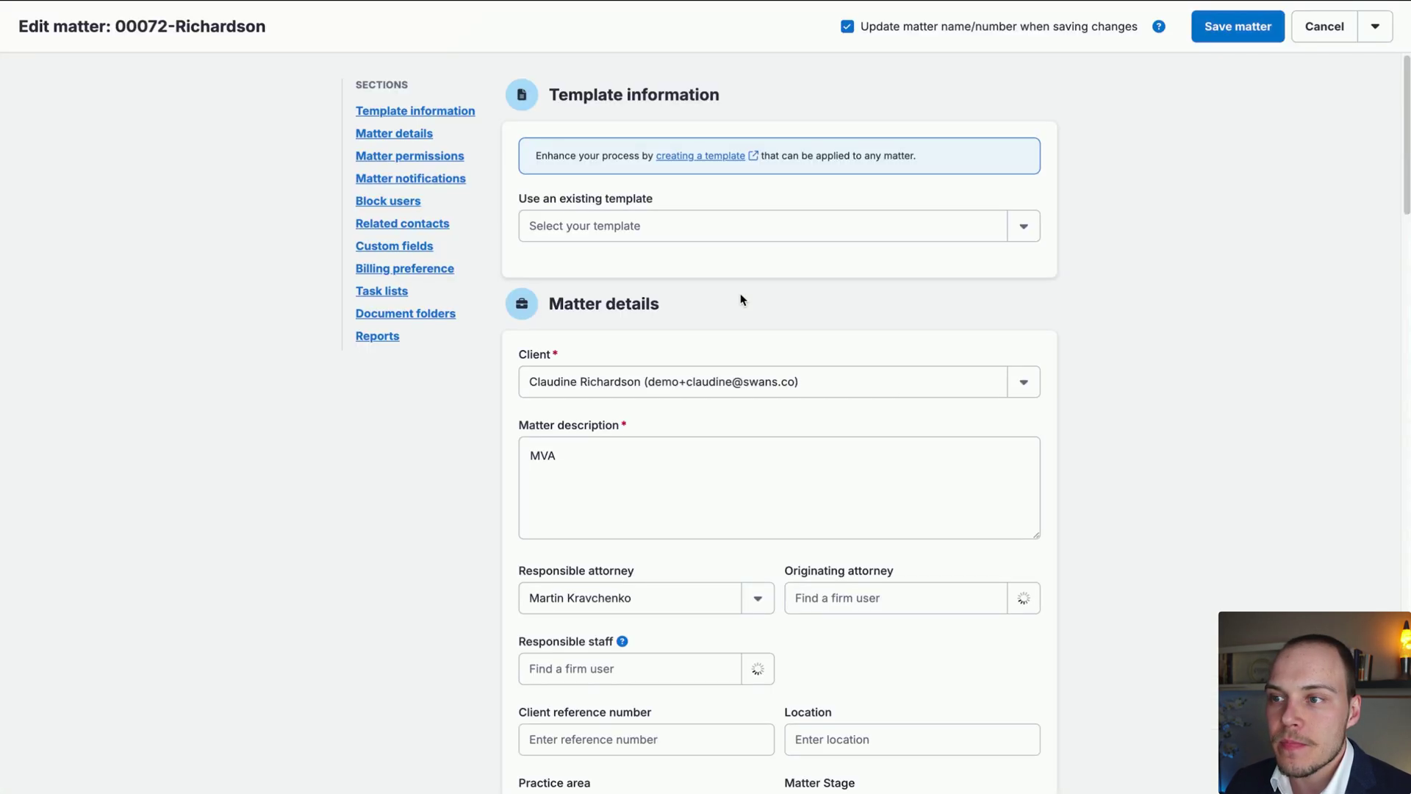
scroll(741, 297, "down", 3)
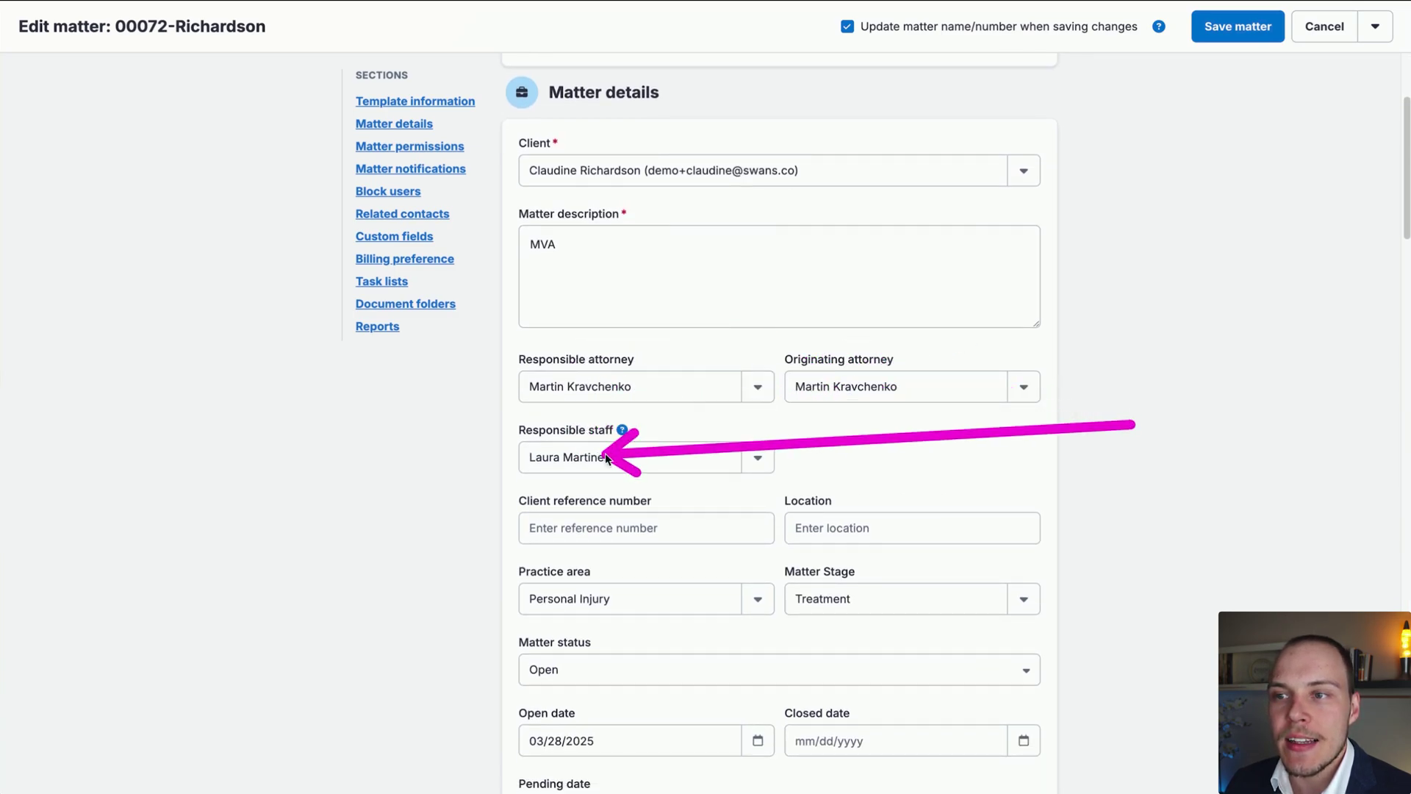
mouse_move(622, 433)
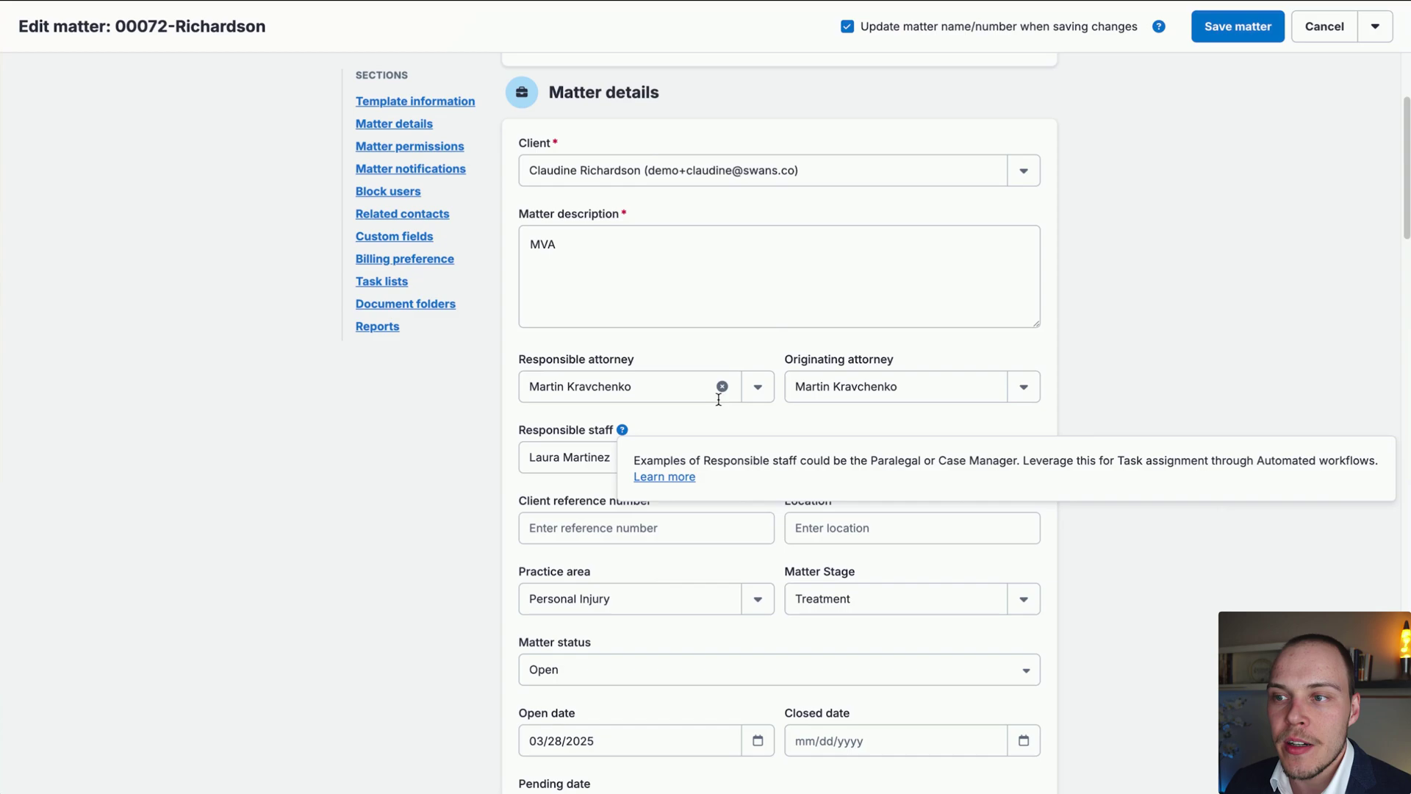
mouse_move(841, 252)
left_mouse_down()
mouse_move(633, 444)
mouse_move(1285, 433)
left_mouse_up()
scroll(1102, 331, "up", 3)
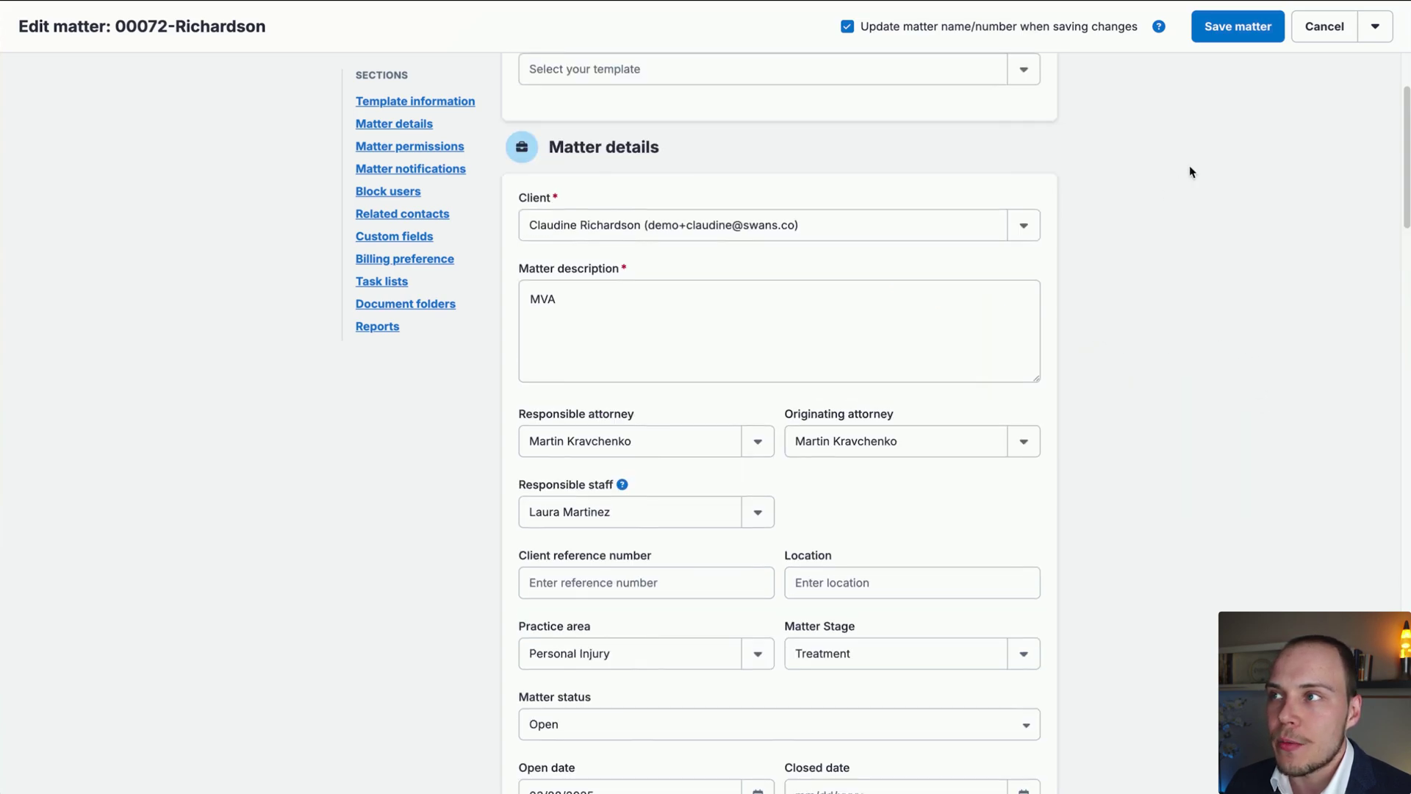
left_click(1323, 28)
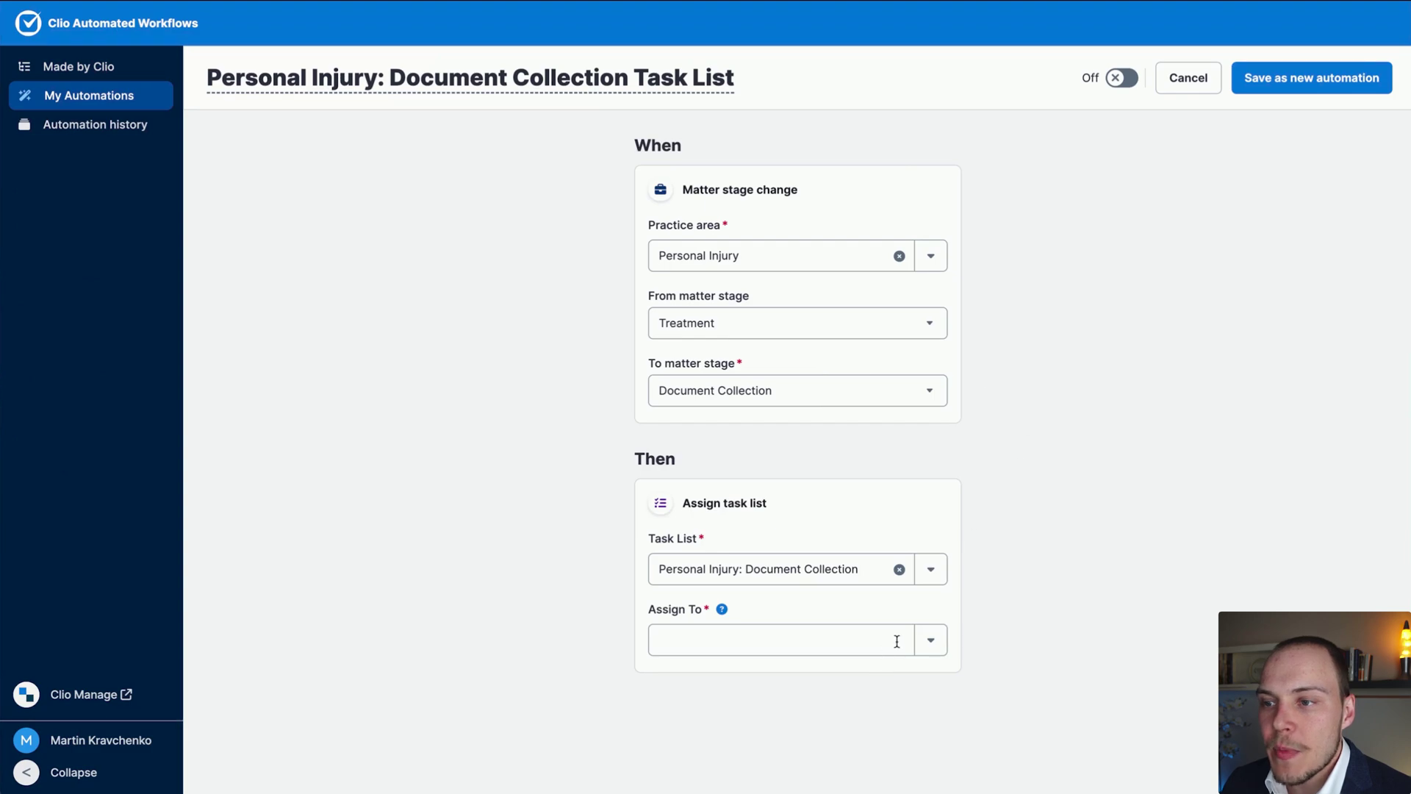
Set Assign To to Responsible staff for the Document Collection task list
left_click(896, 637)
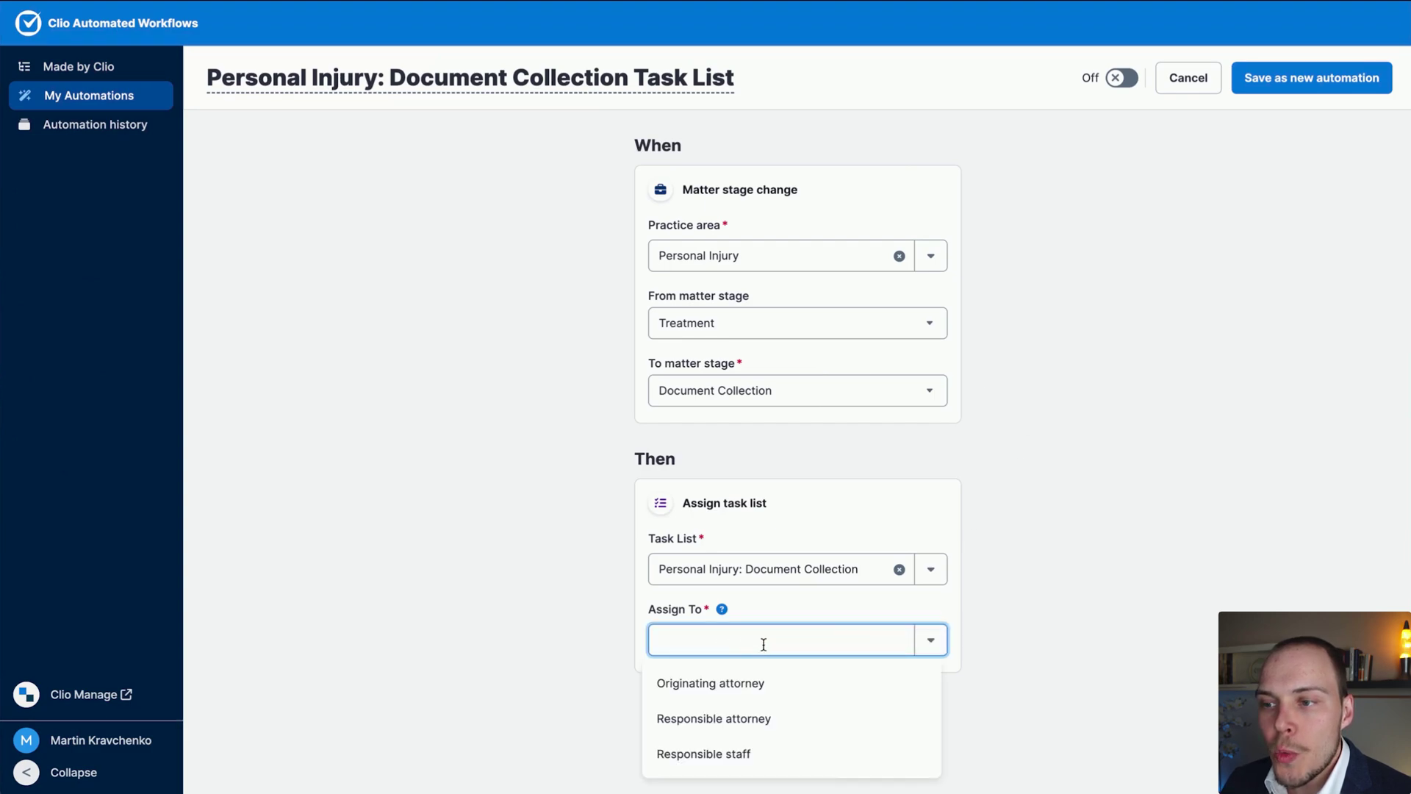
mouse_move(1057, 409)
left_mouse_down()
mouse_move(761, 649)
mouse_move(743, 754)
left_mouse_up()
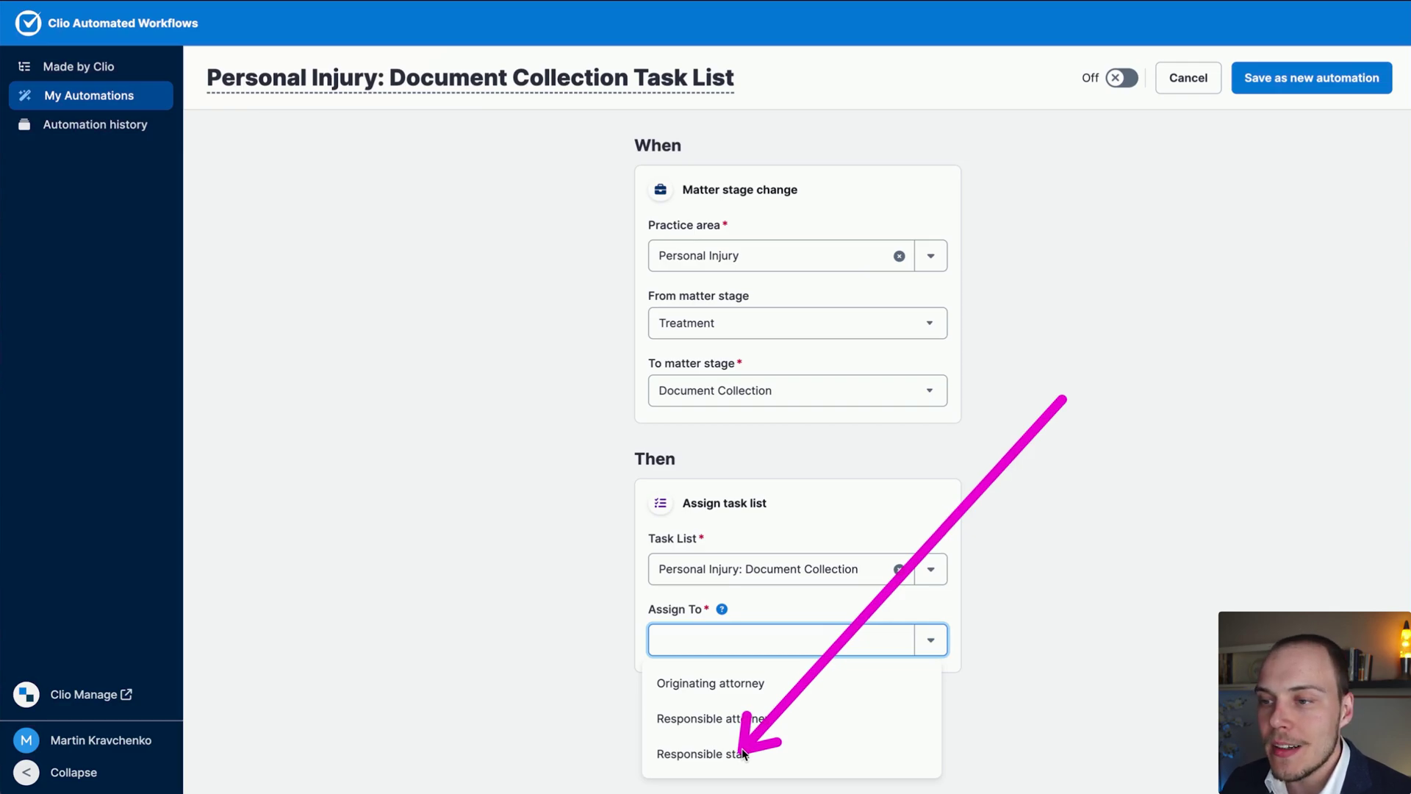
left_click(744, 753)
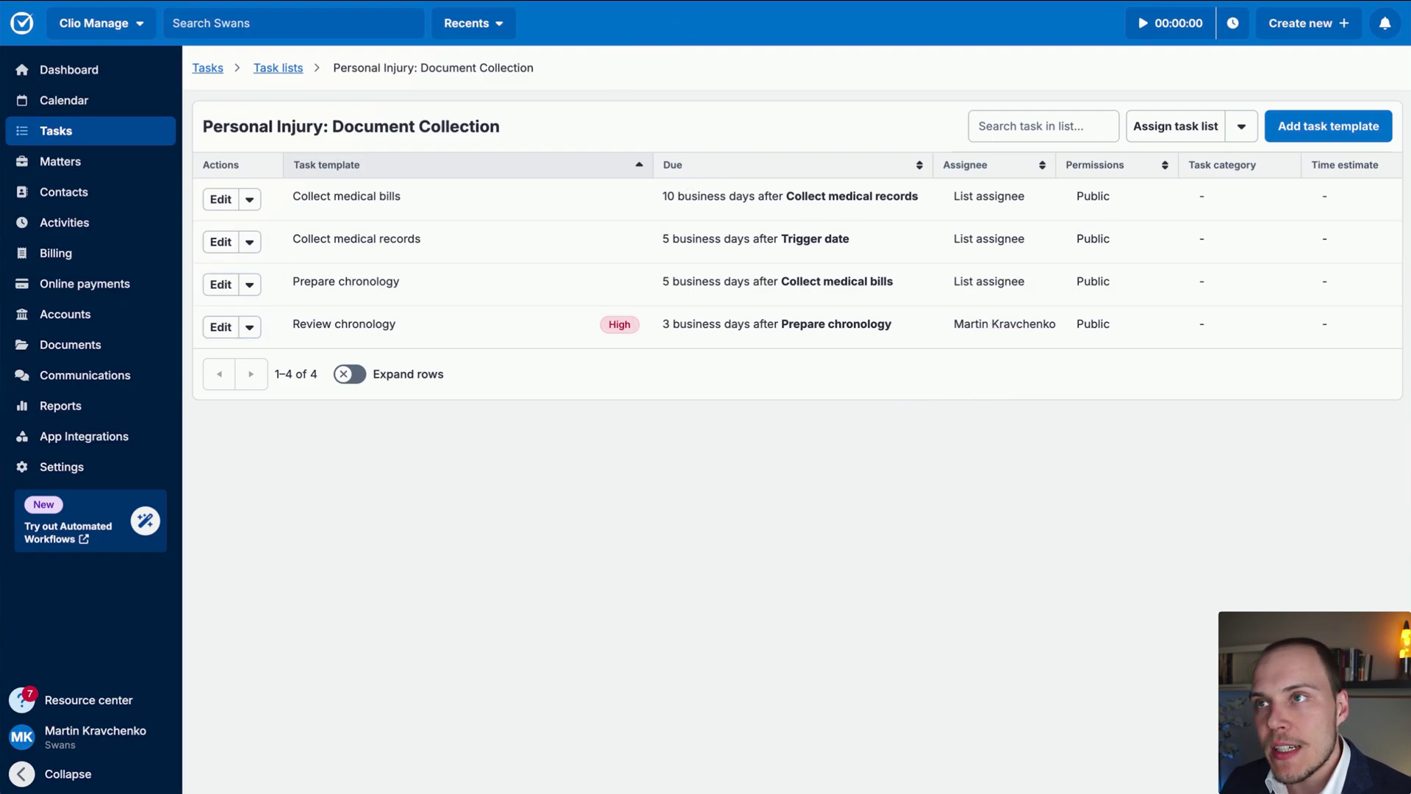
key("ctrl+Tab")
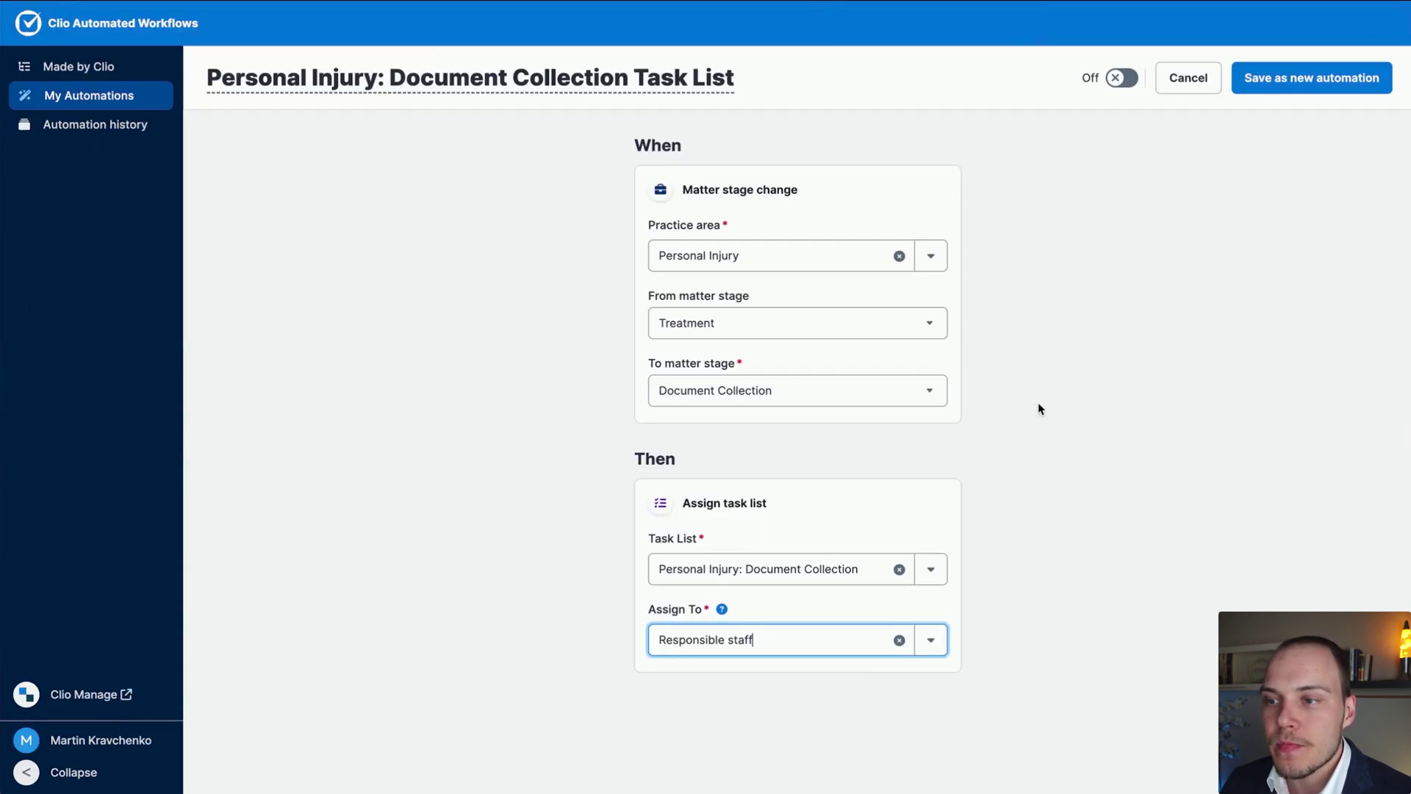
Save it as a new automation and toggle it on under My Automations
left_click(1259, 82)
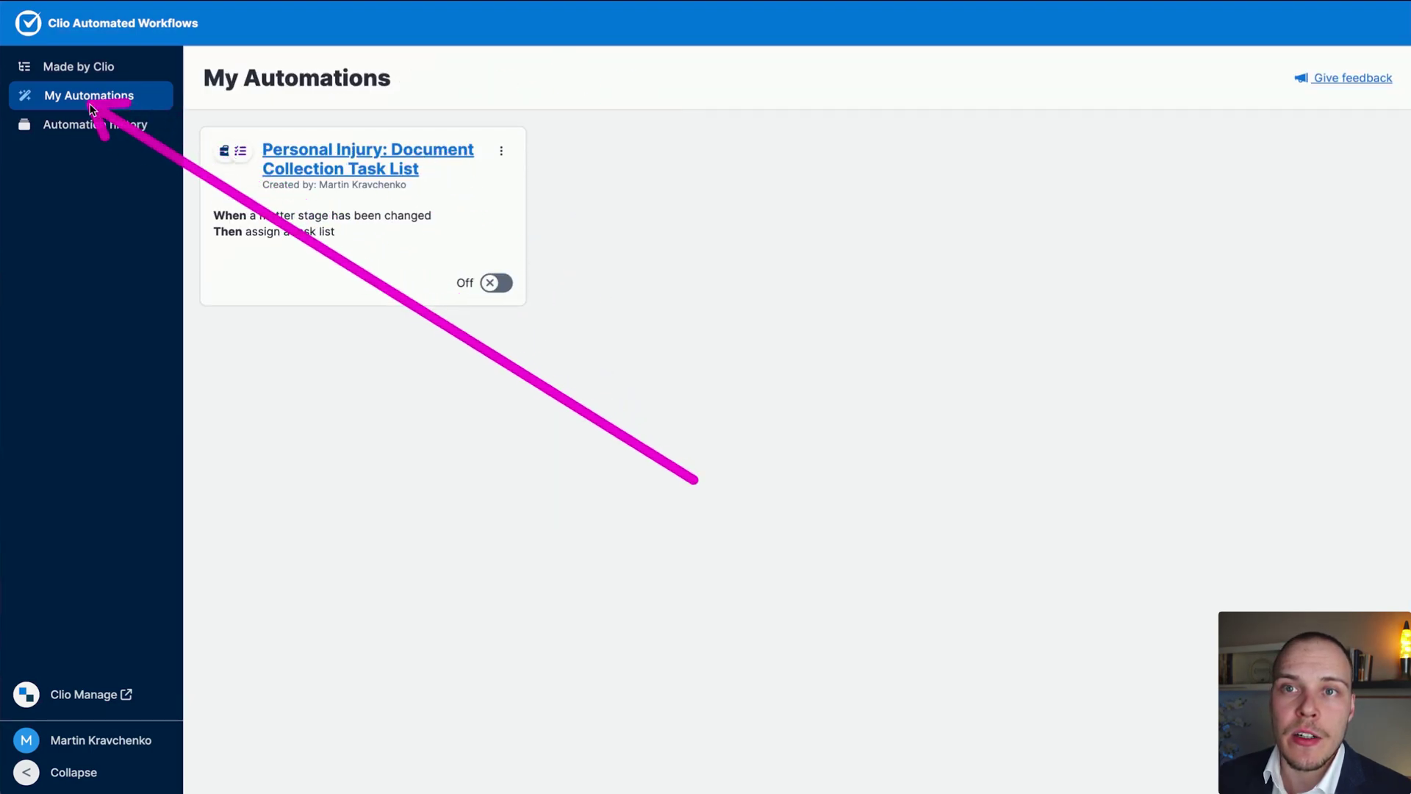
left_click(497, 284)
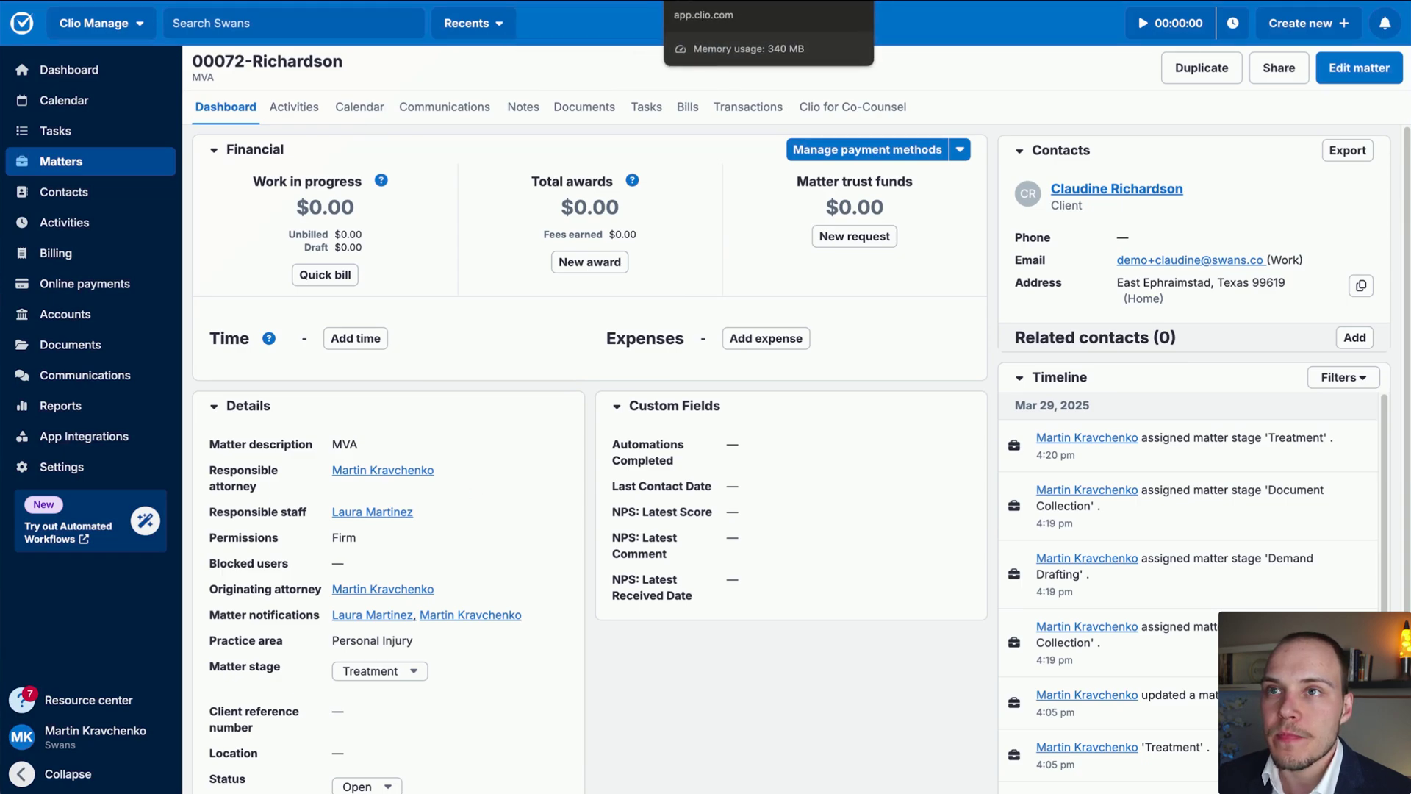
Go back to the matters list and switch to the stages view
left_click(376, 672)
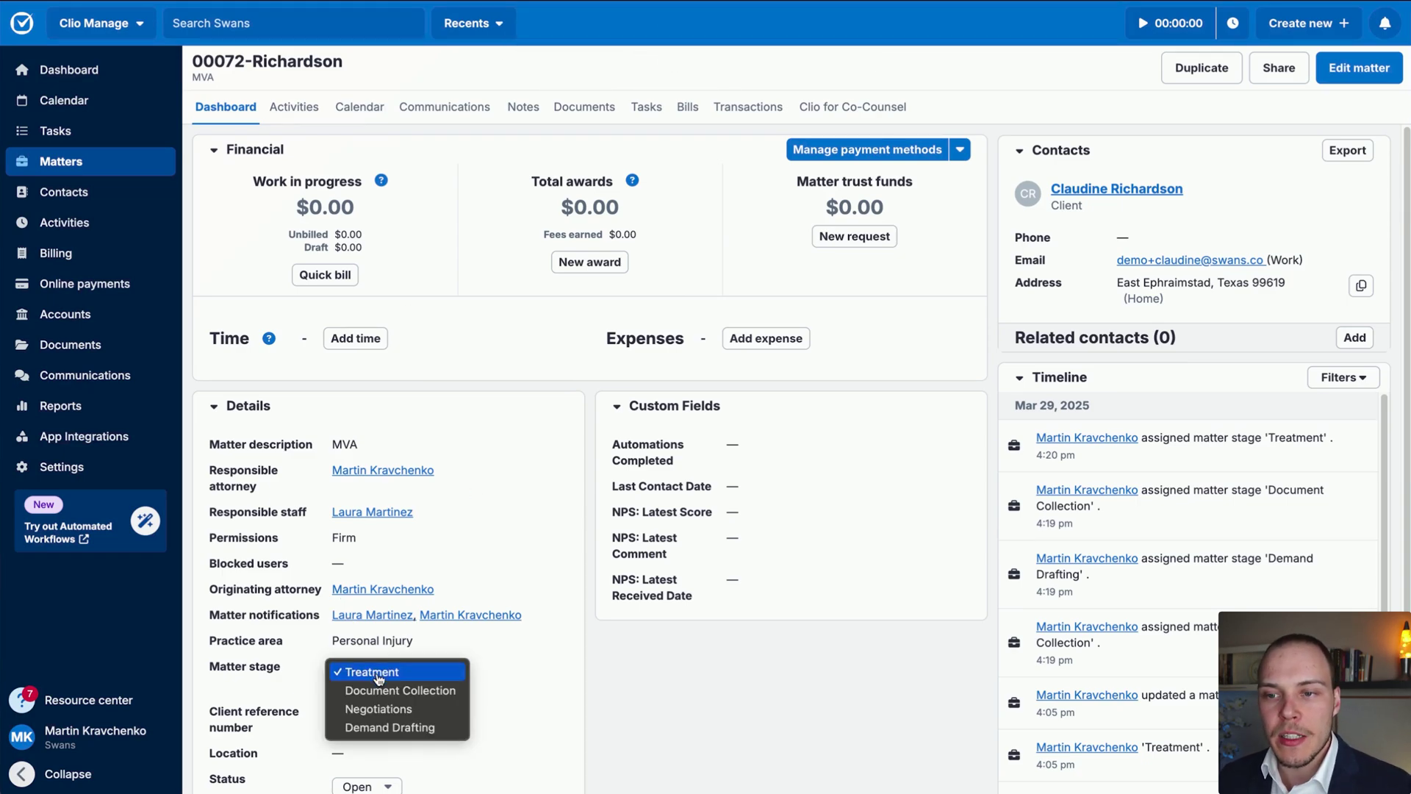
left_click(584, 680)
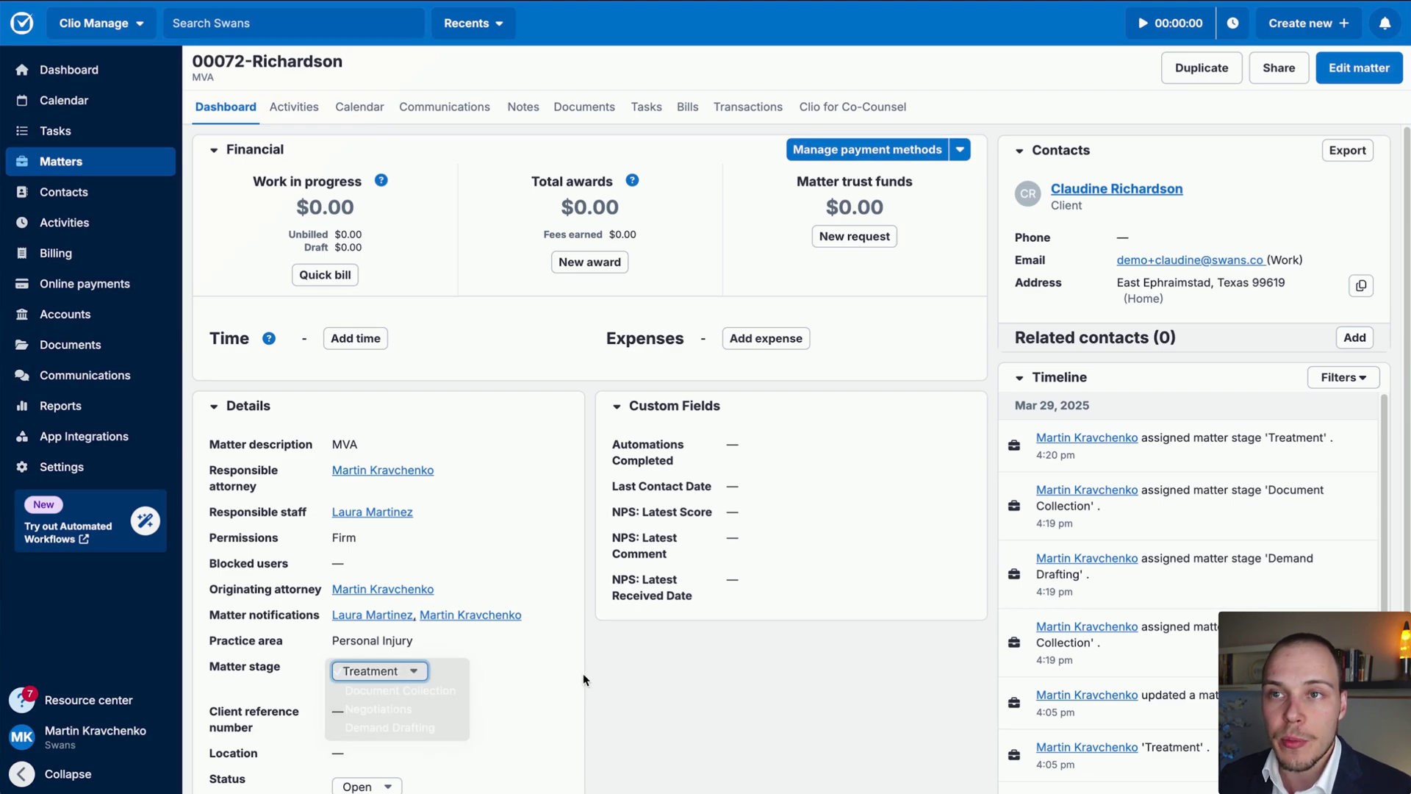
left_click(165, 160)
left_click(271, 69)
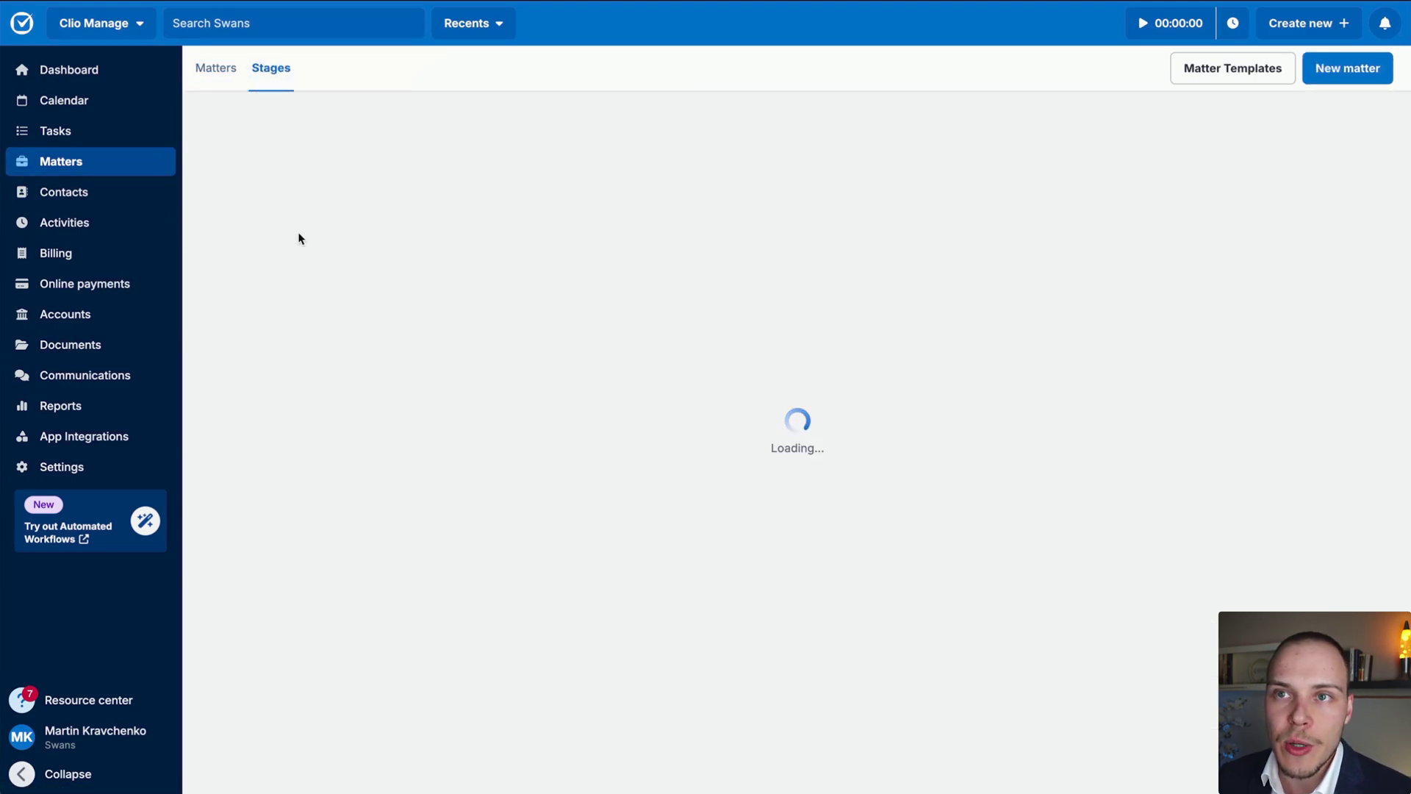
On the Personal Injury board, move the MVA matter into Document Collection and open it
left_click(315, 125)
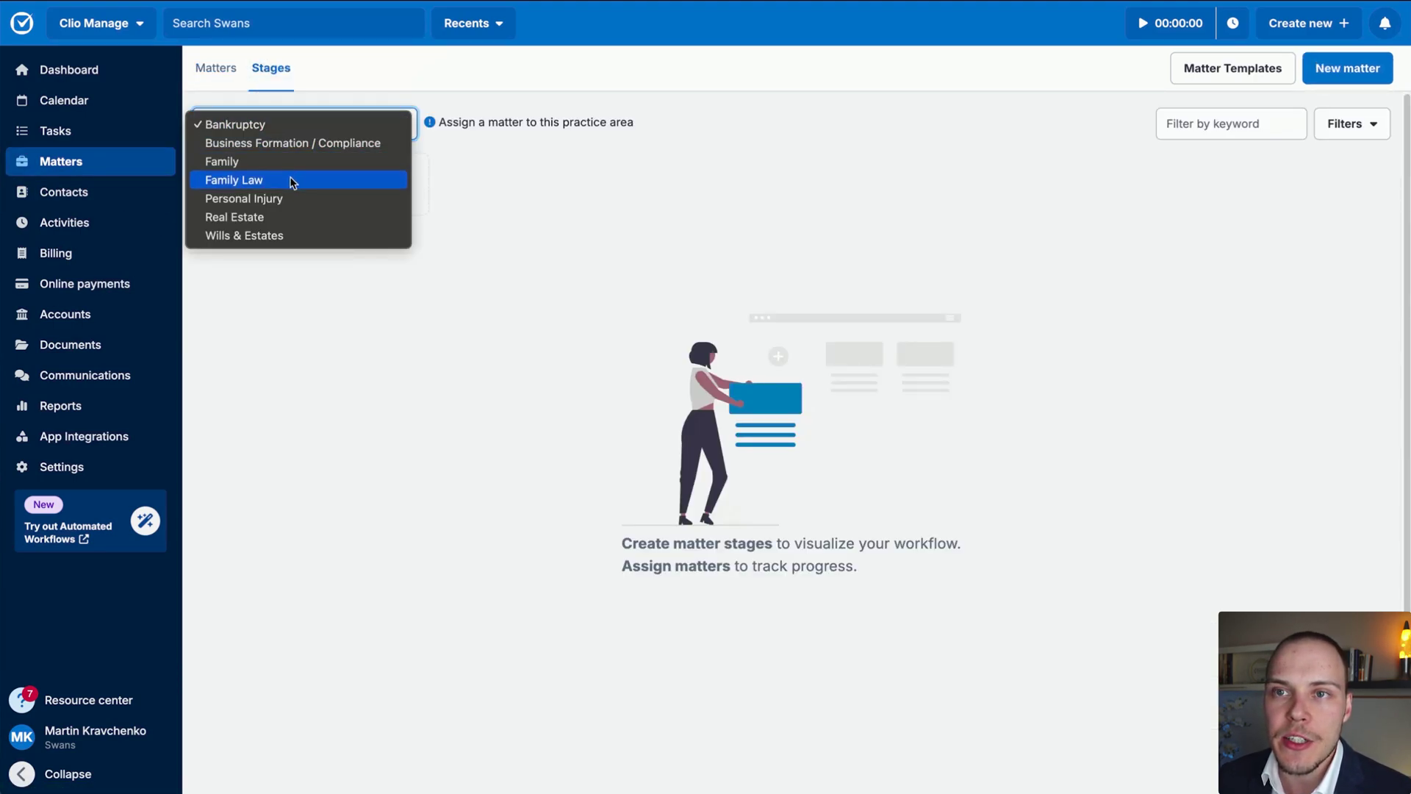
left_click(277, 196)
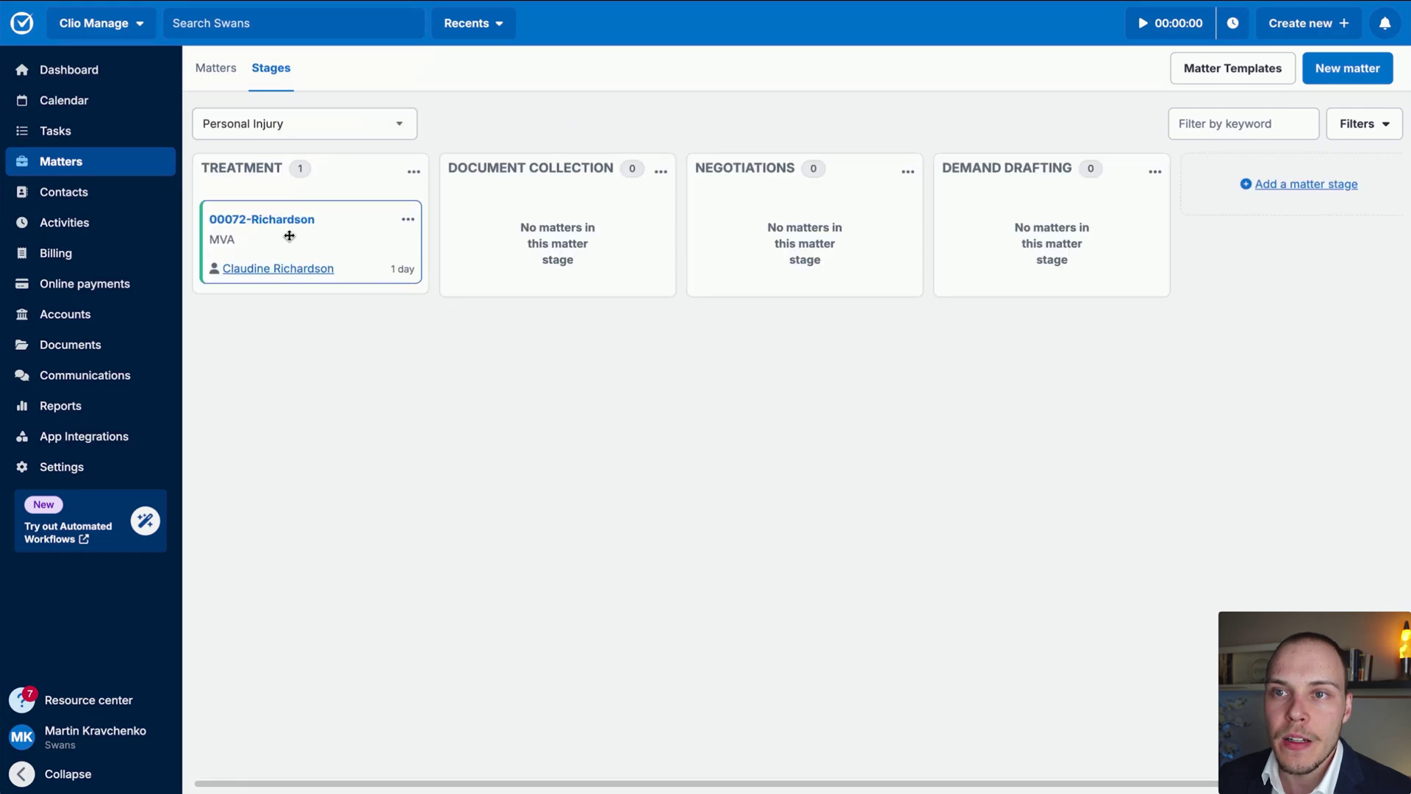
left_click_drag(286, 233, 503, 222)
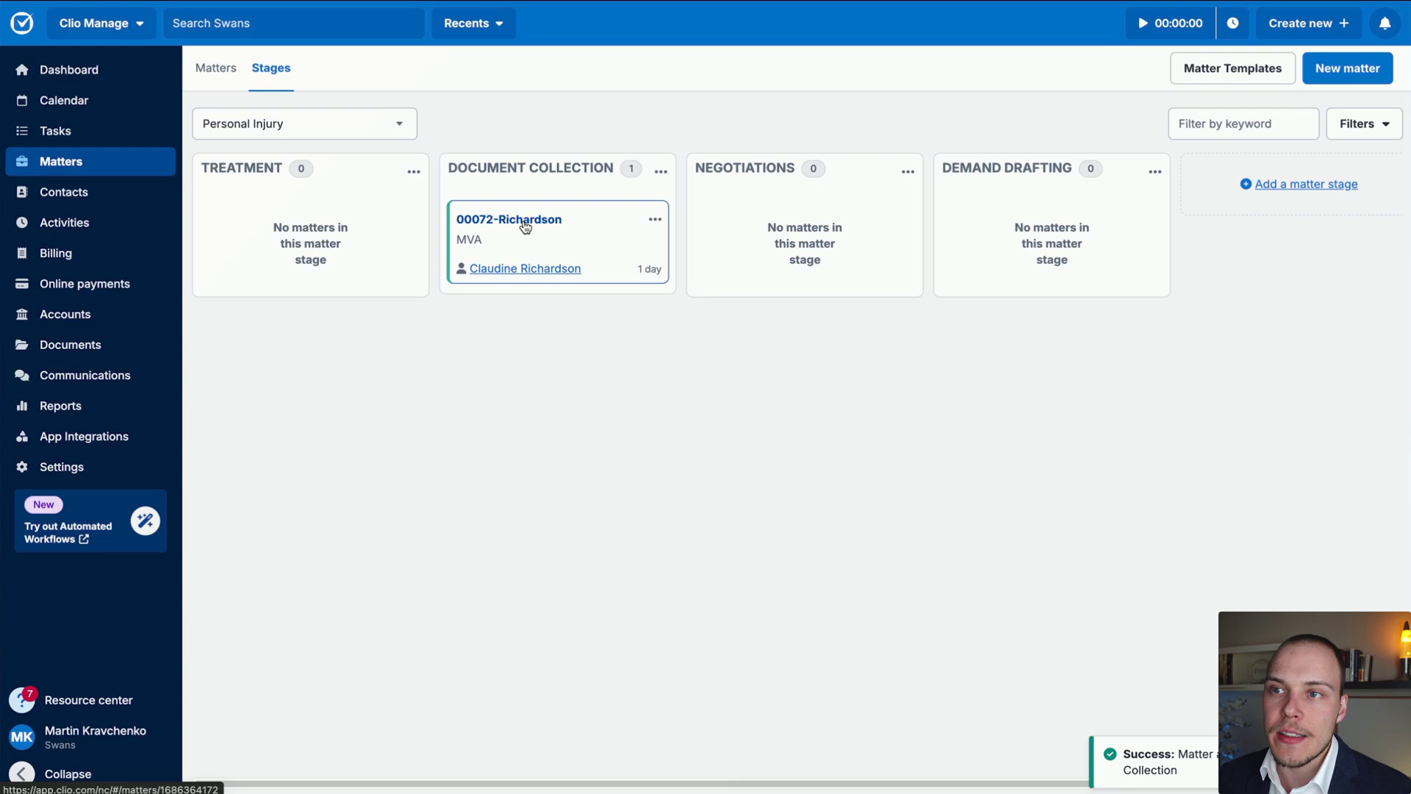
left_click(525, 227)
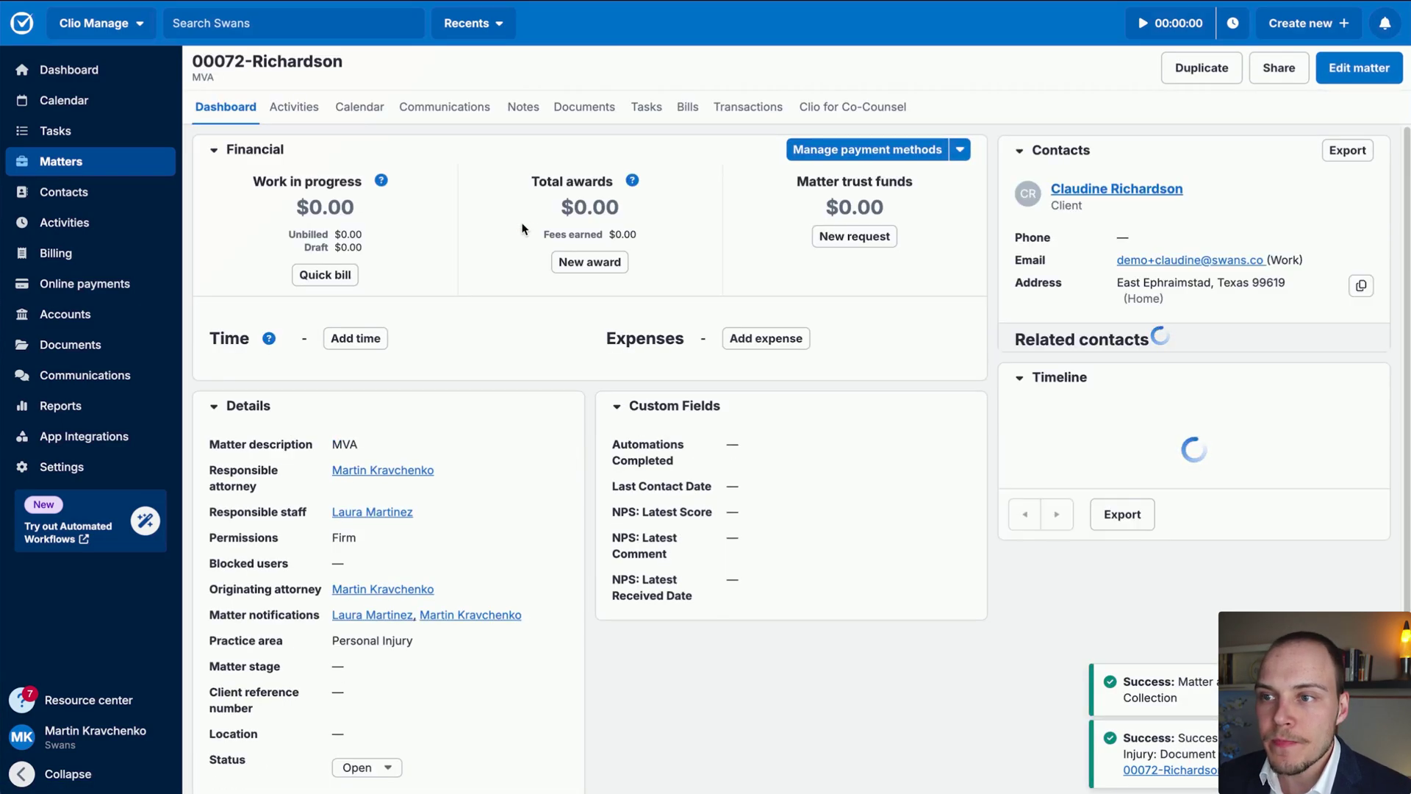
Show the MVA matter's tasks sorted by due date, earliest first
left_click(641, 109)
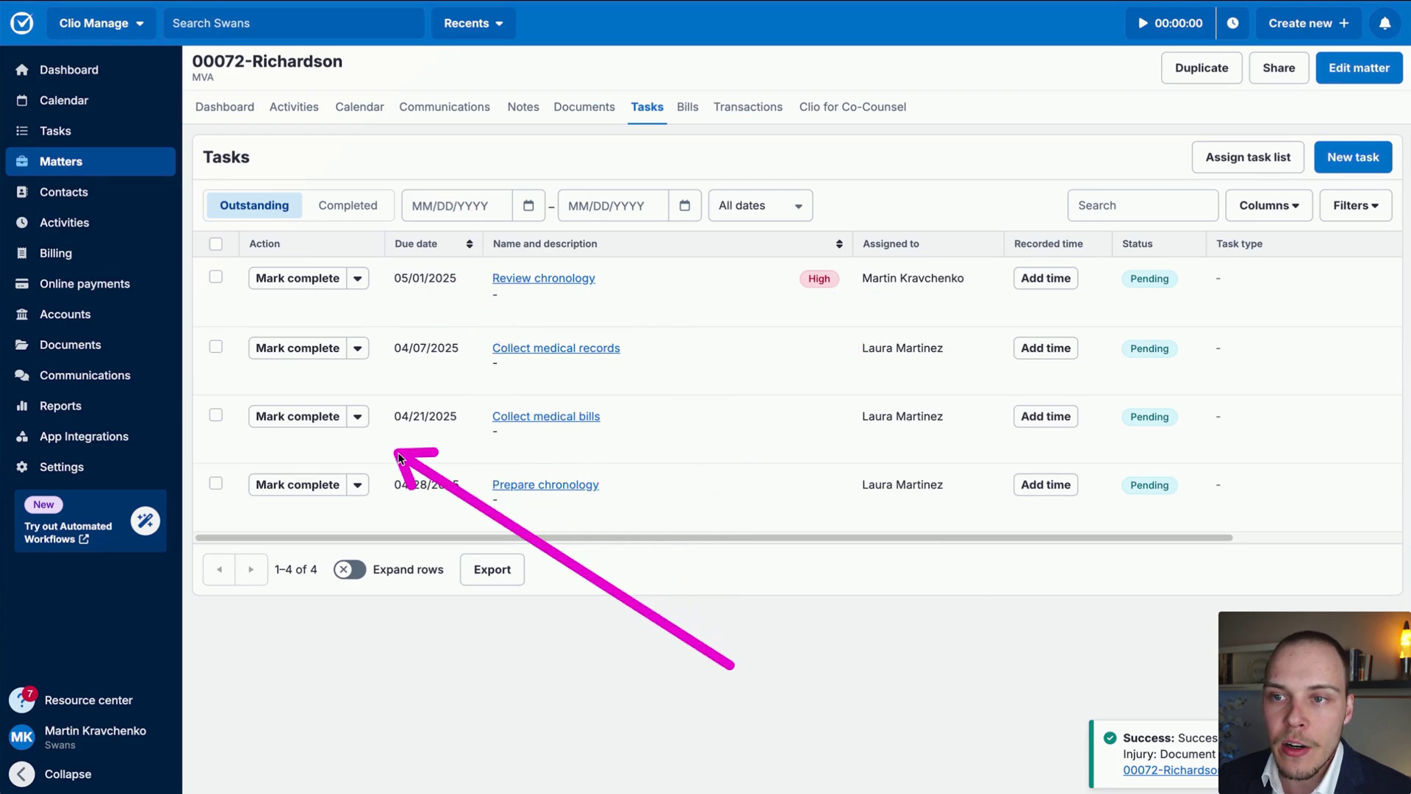
left_click(416, 243)
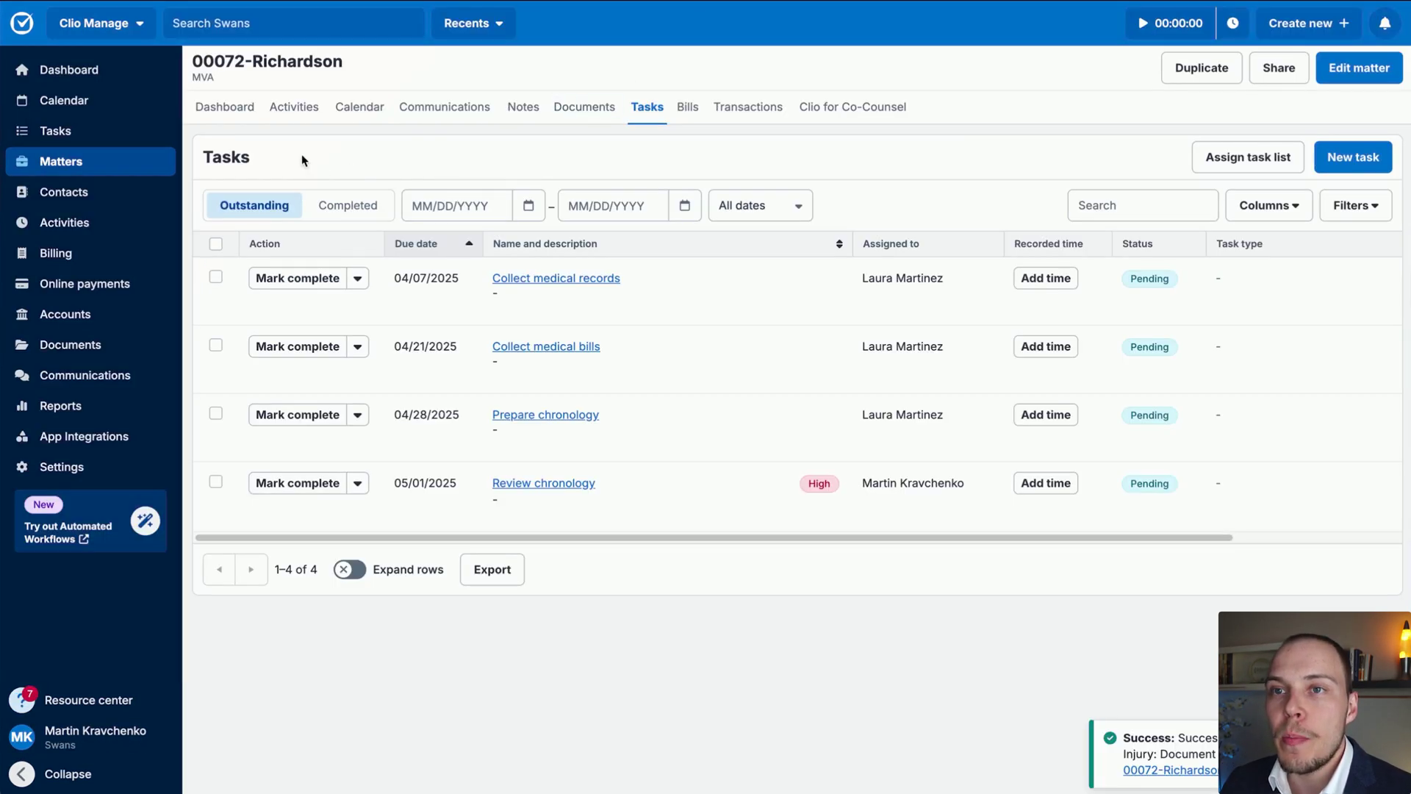
Change the MVA matter's stage to Treatment, then back to Document Collection
left_click(234, 112)
left_click(1356, 70)
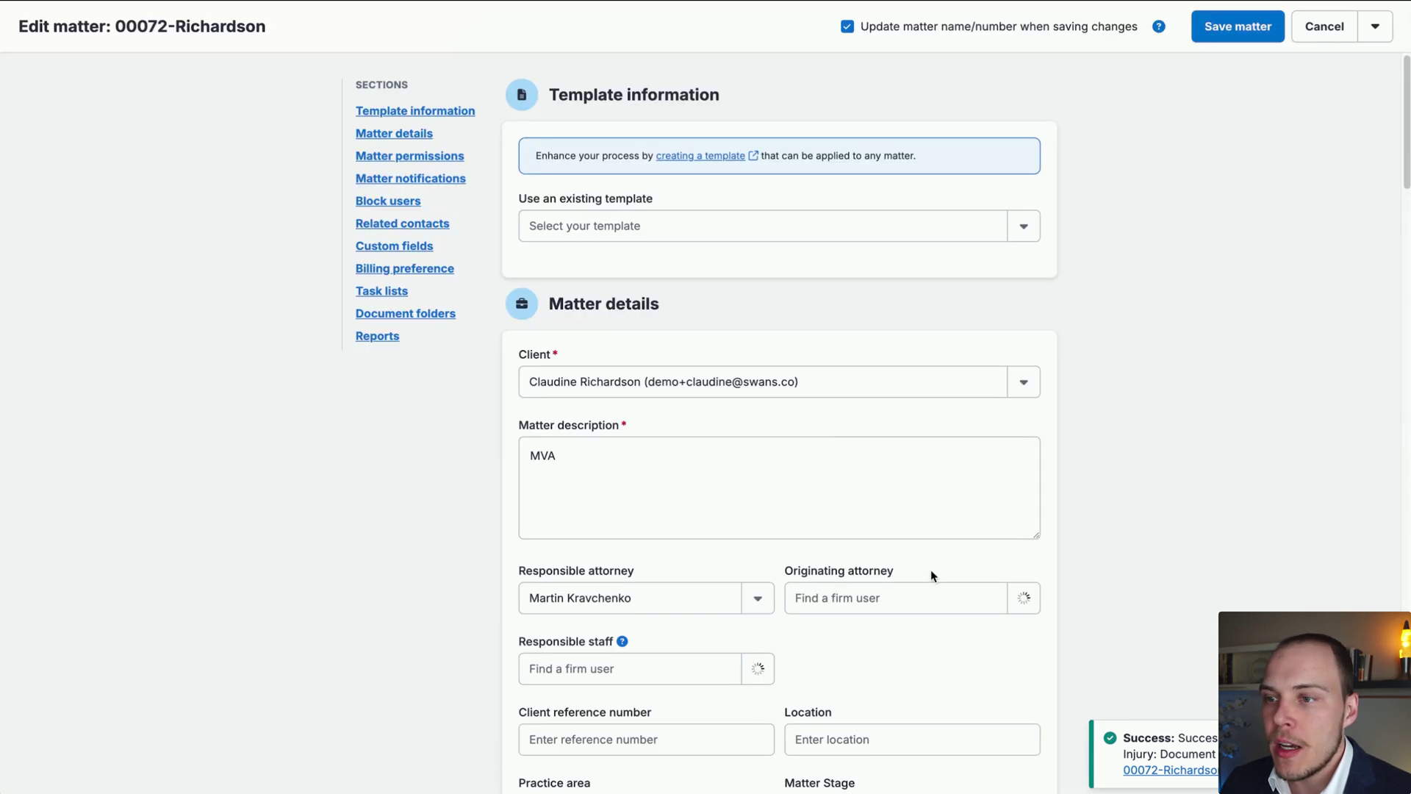
scroll(932, 575, "down", 1)
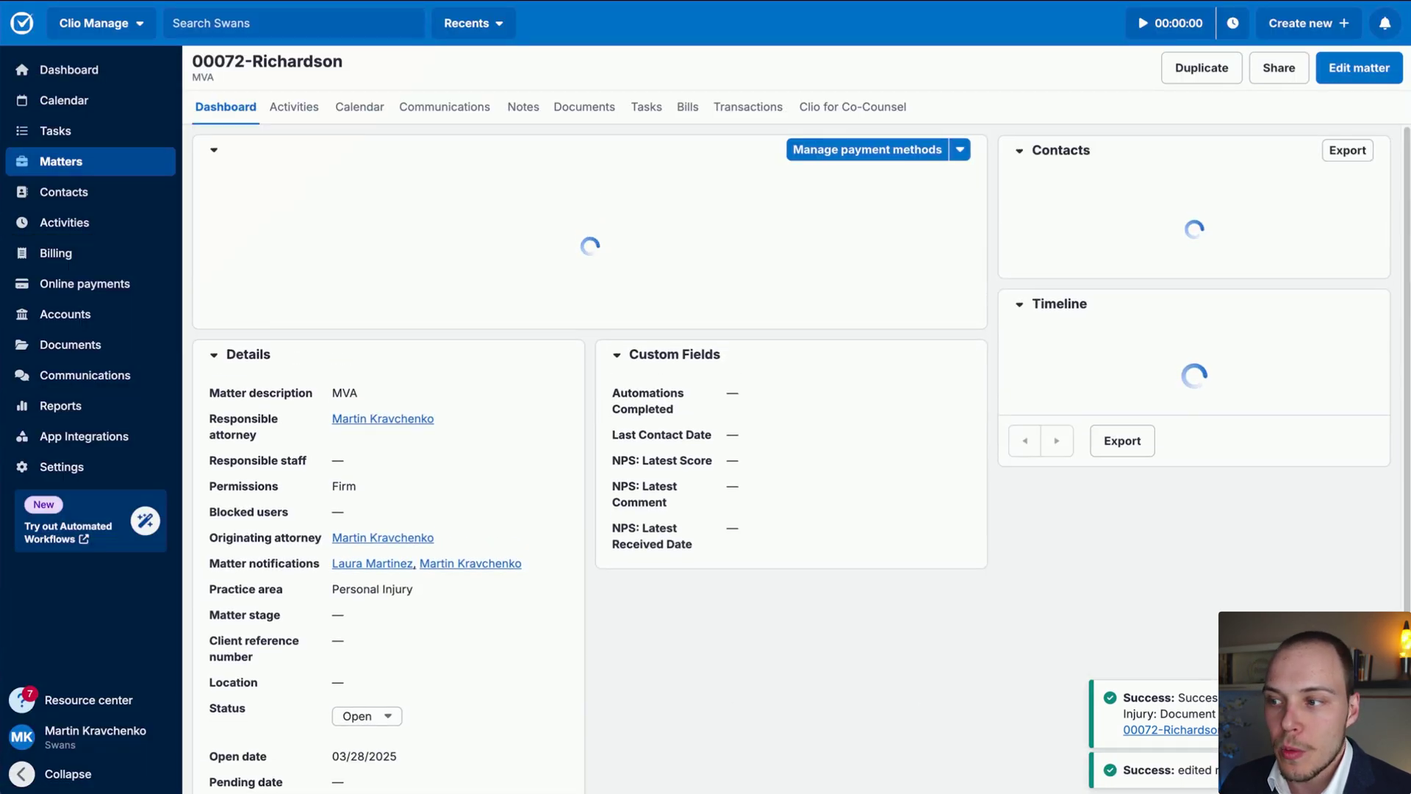
left_click(408, 671)
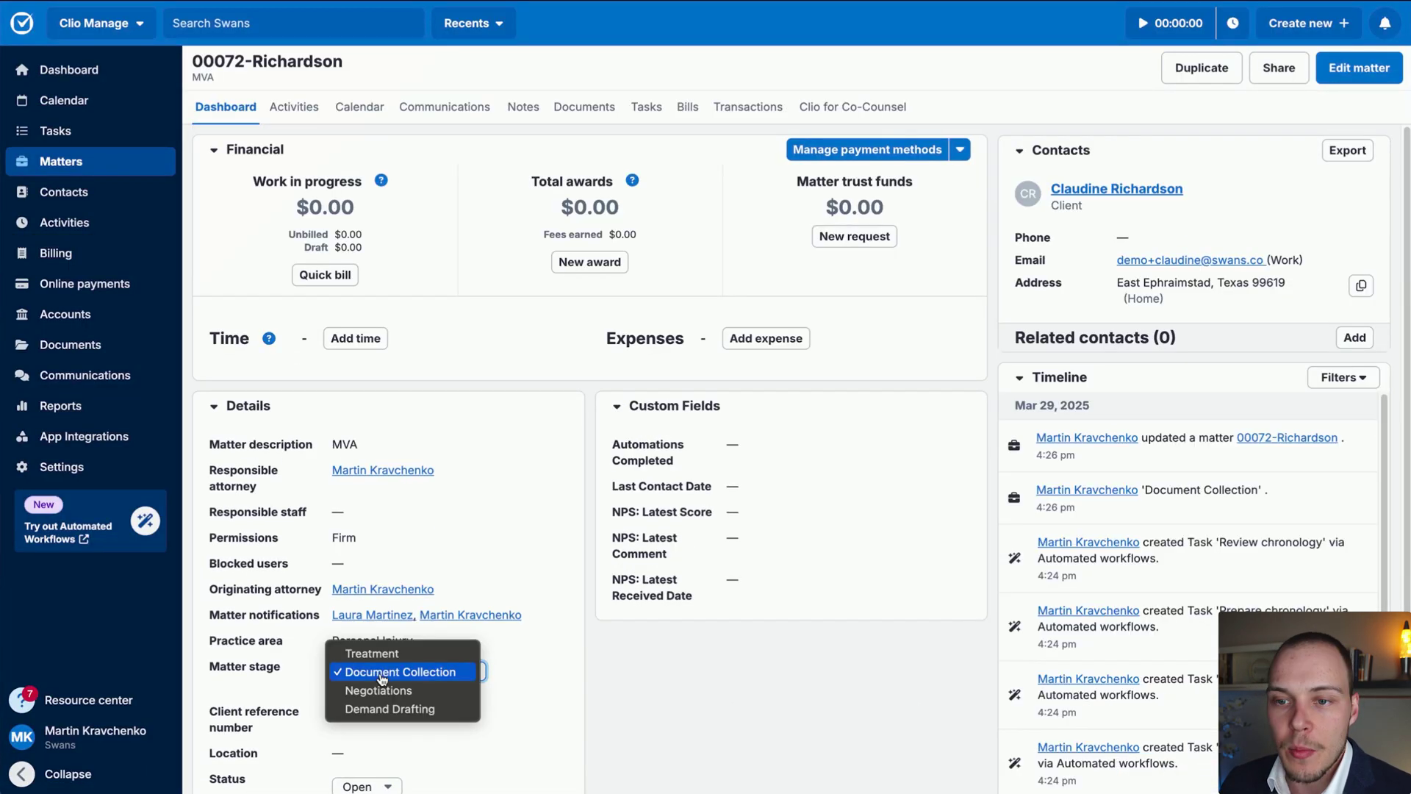
left_click(620, 727)
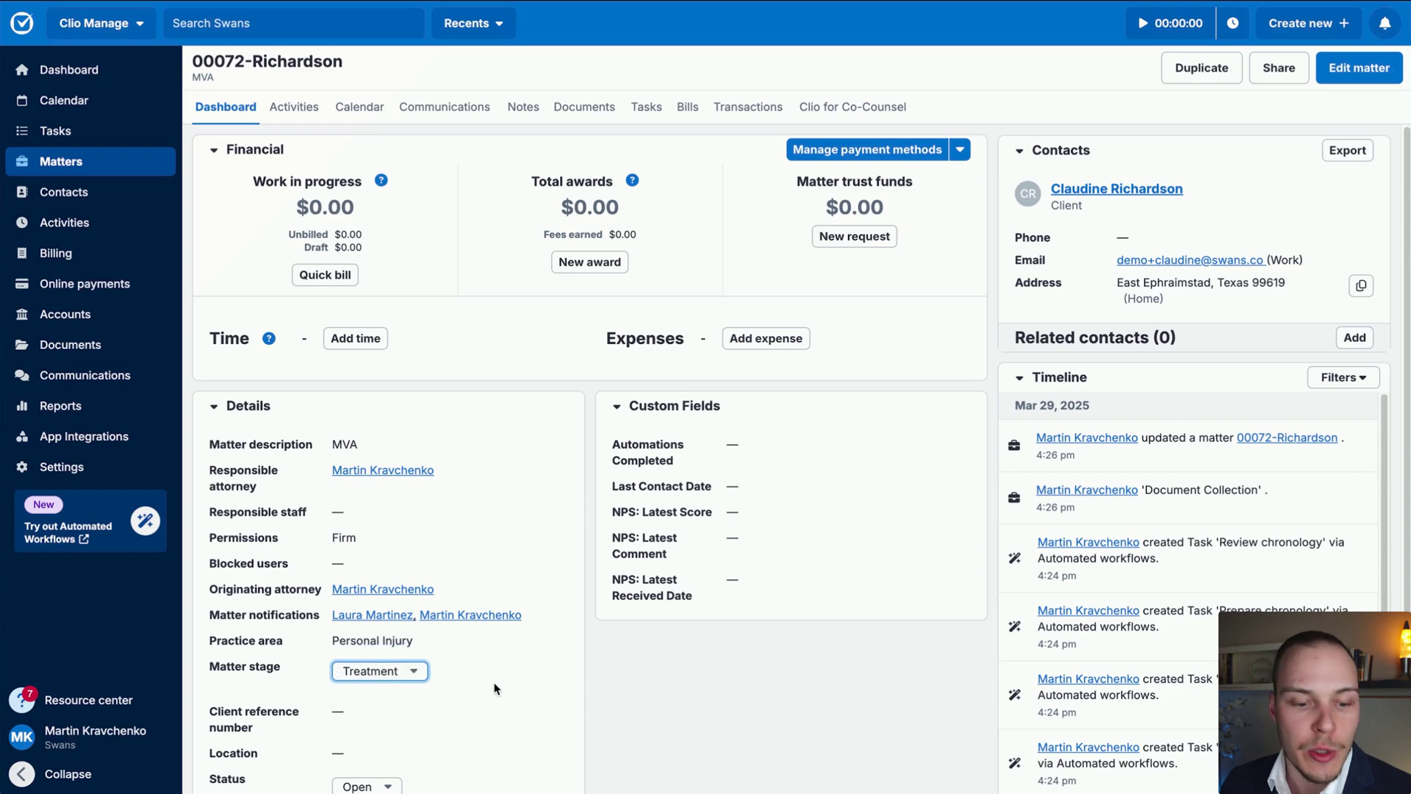
left_click(408, 673)
left_click(430, 689)
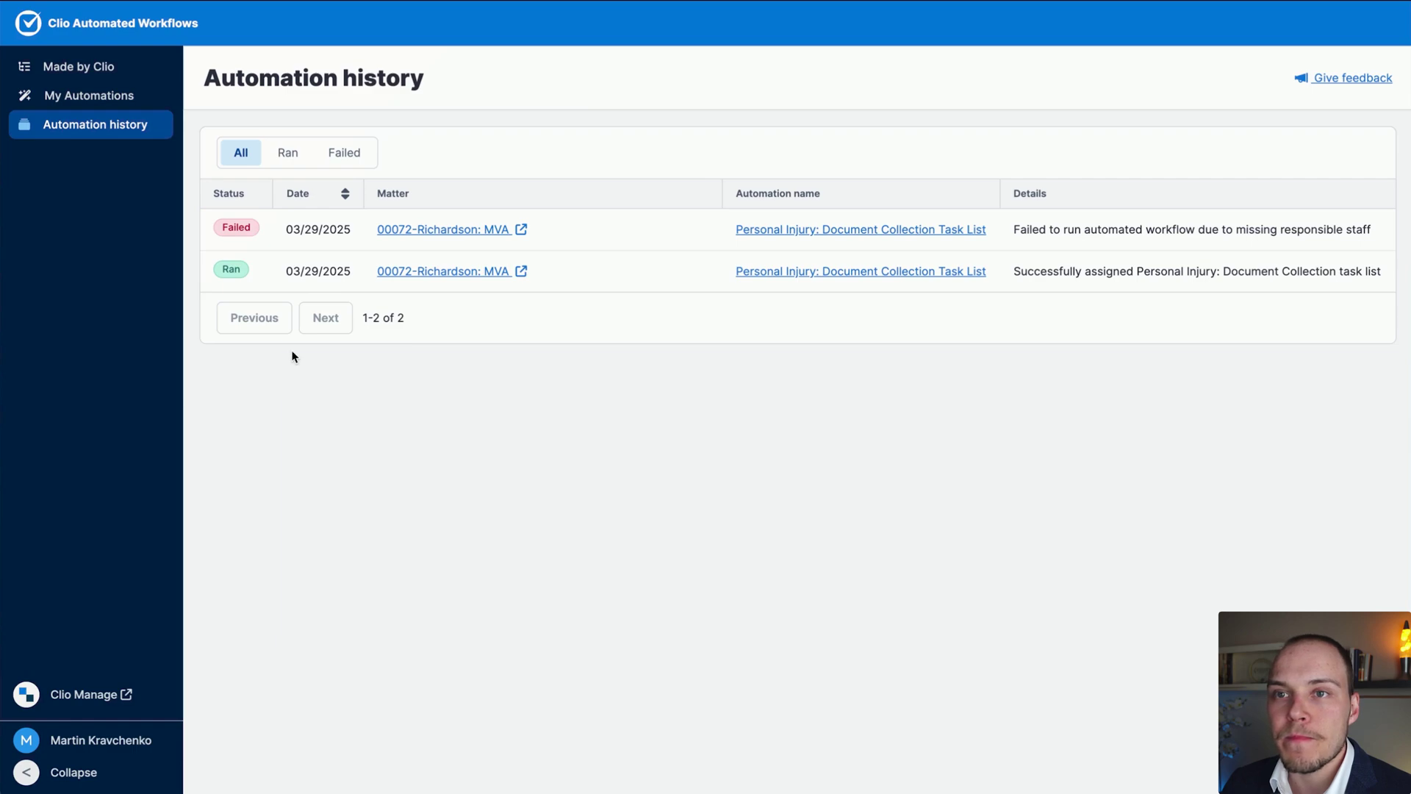
Check the failed Document Collection run in automation history, then open the MVA matter's edit form
mouse_move(387, 579)
left_mouse_down()
mouse_move(252, 220)
mouse_move(804, 306)
mouse_move(865, 286)
mouse_move(1040, 178)
mouse_move(1024, 249)
mouse_move(1313, 250)
left_mouse_up()
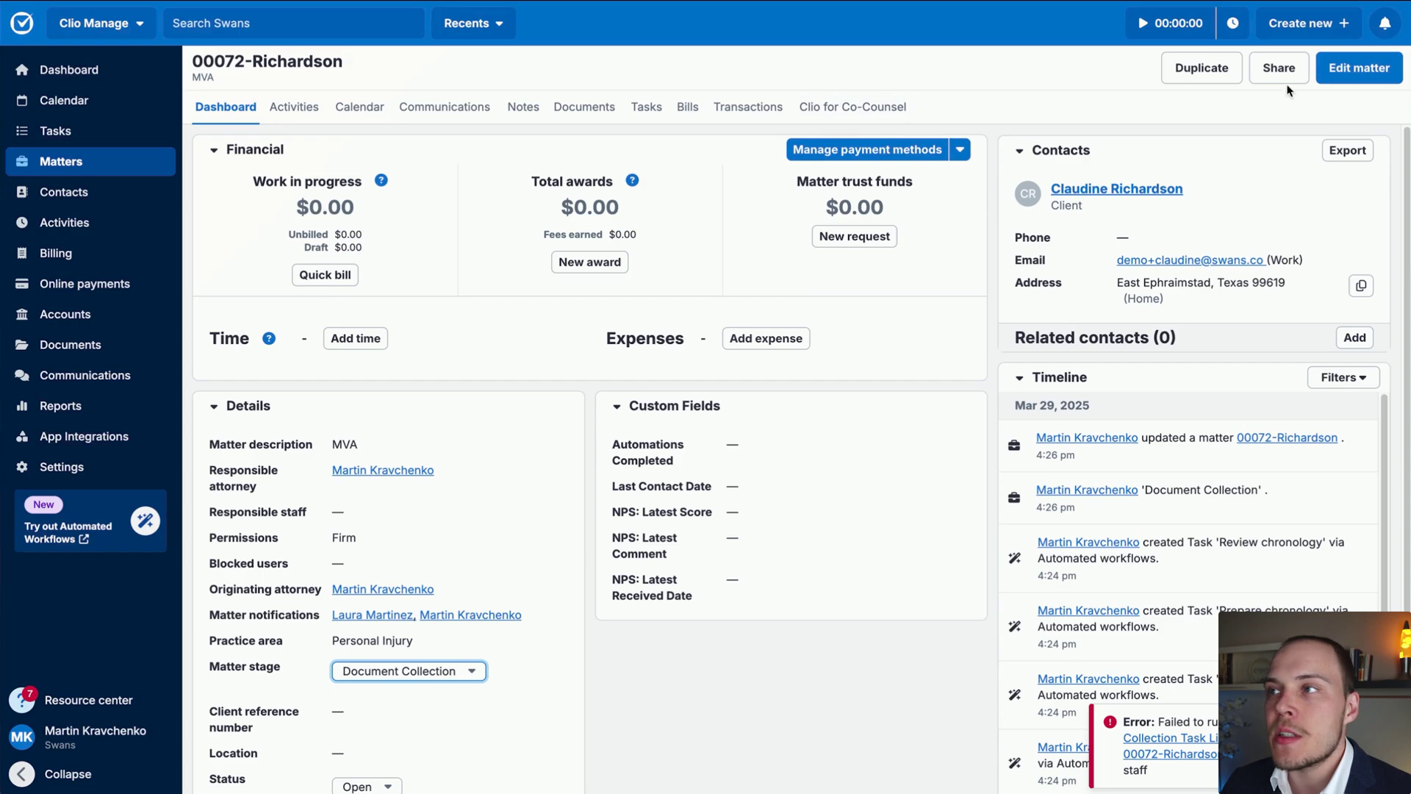
left_click(1359, 68)
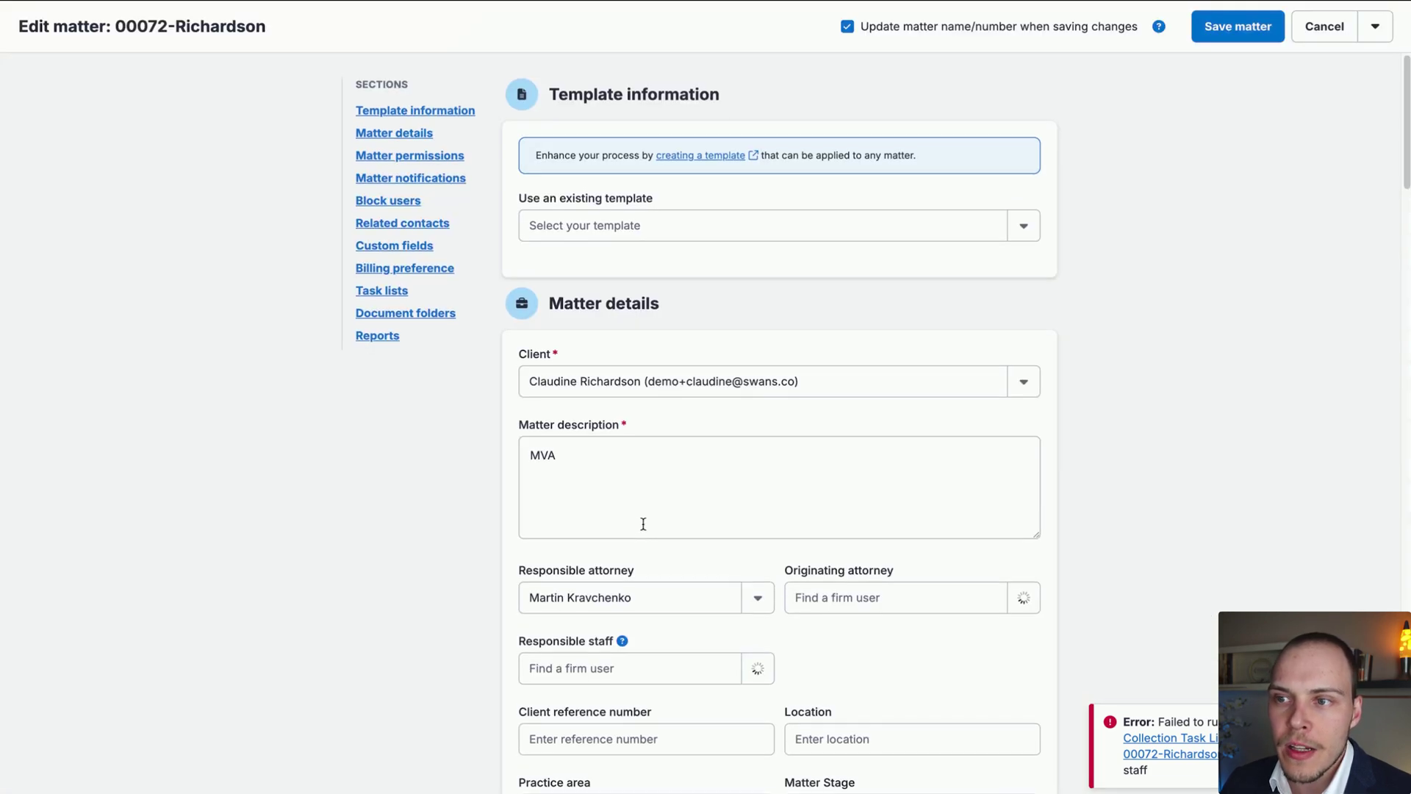
Assign a responsible staff member to the MVA matter, save it, and return to Automated Workflows
scroll(647, 525, "down", 2)
left_click(720, 580)
left_click(633, 651)
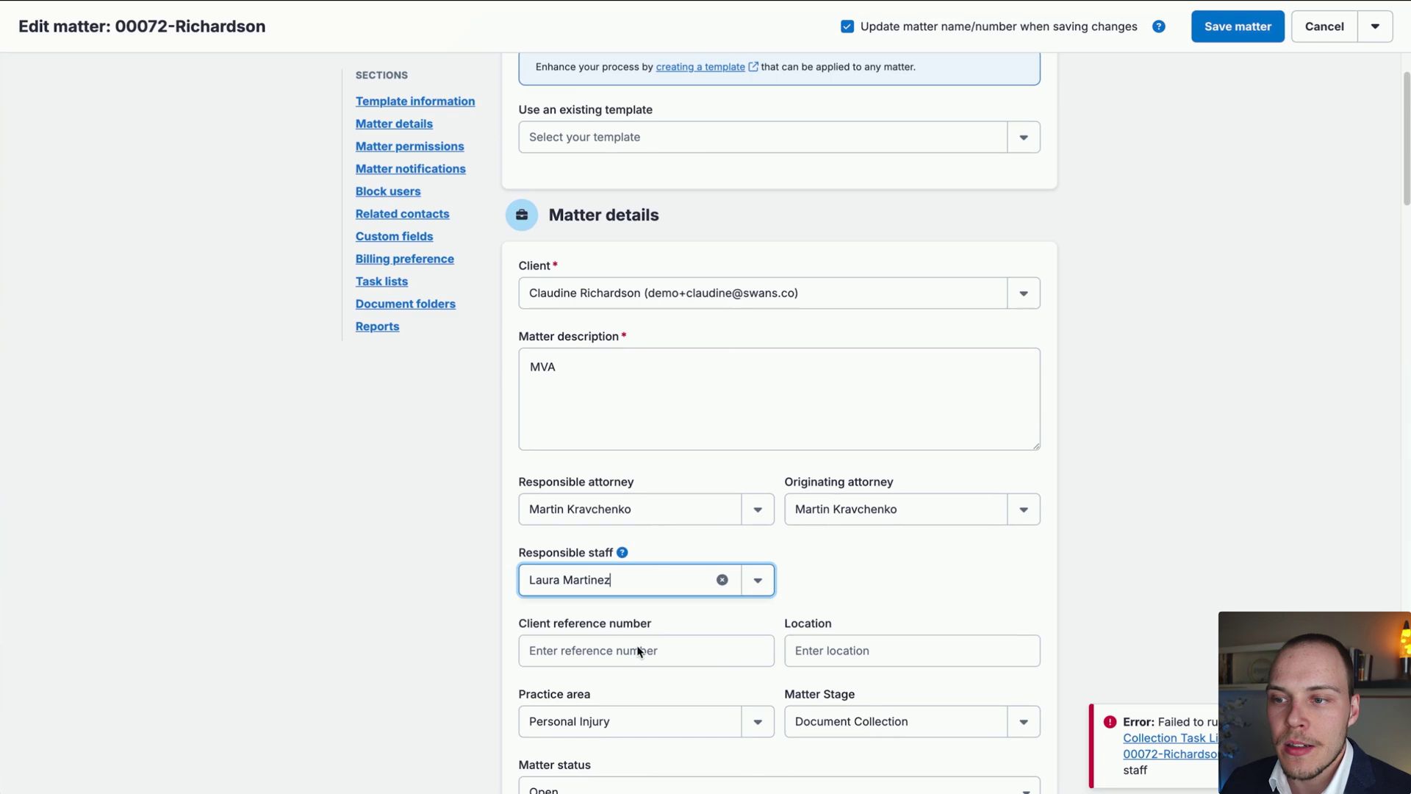
left_click(1242, 28)
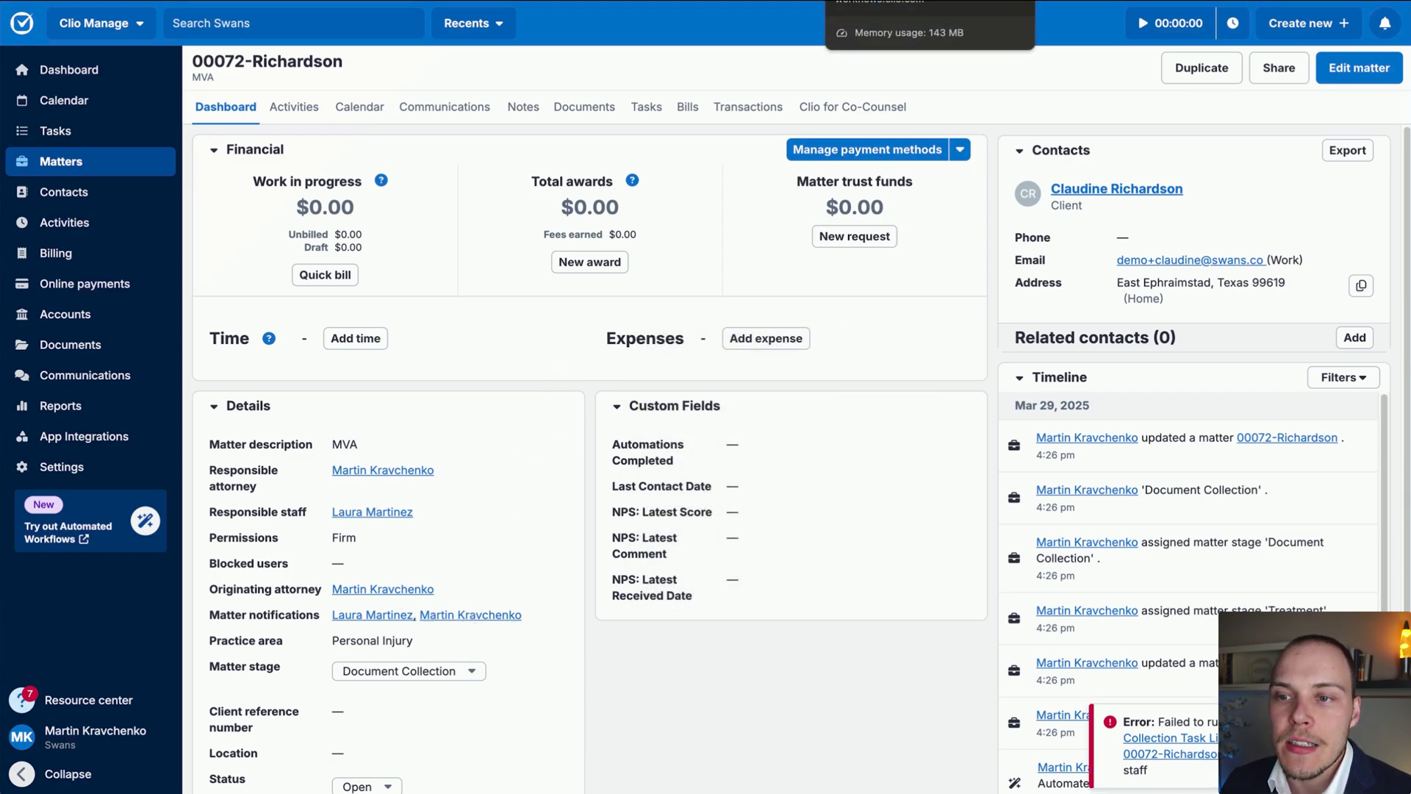
left_click(930, 0)
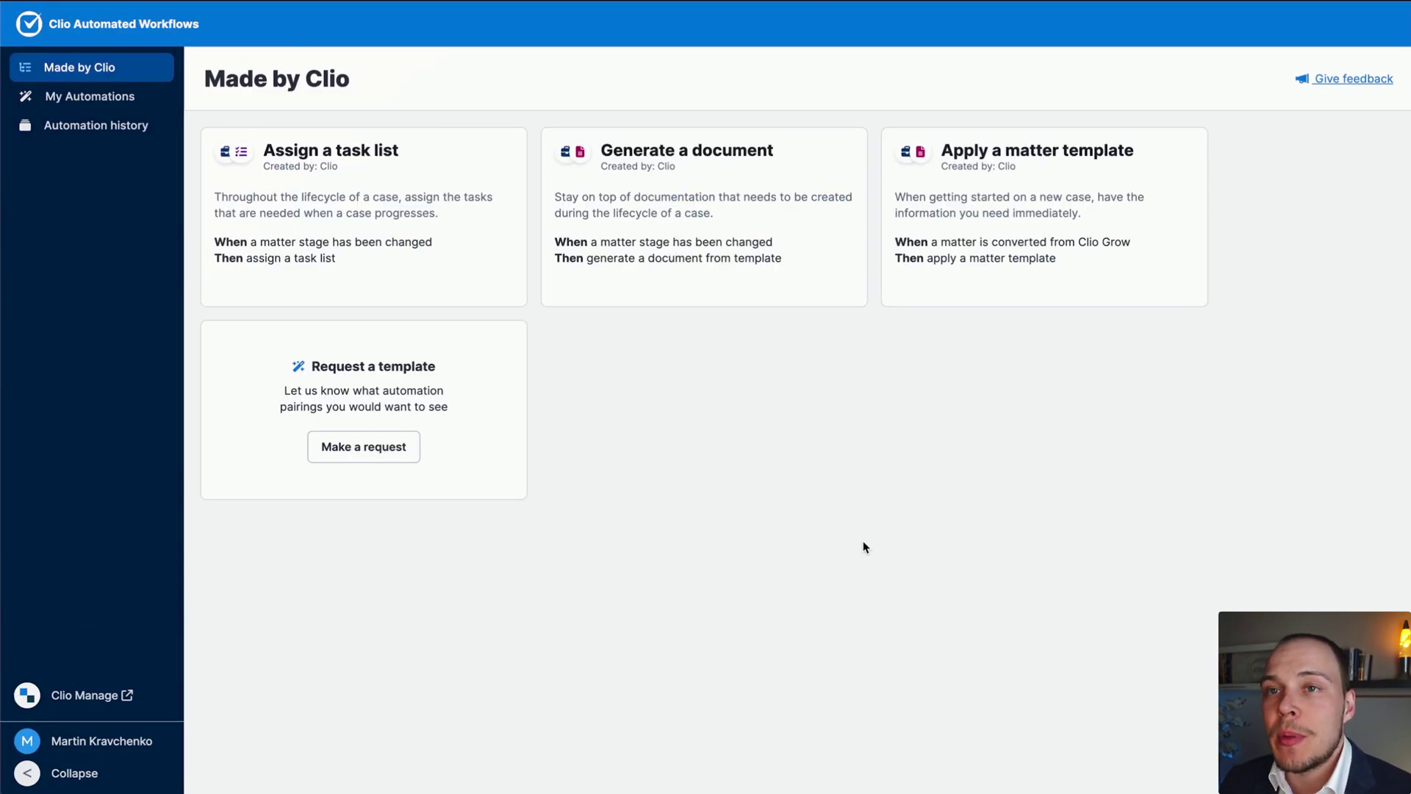
Switch to Clio Manage's Documents > Templates page showing PI Demand Letter.doc
mouse_move(871, 538)
left_mouse_down()
mouse_move(680, 206)
mouse_move(724, 212)
mouse_move(576, 268)
mouse_move(711, 248)
left_mouse_up()
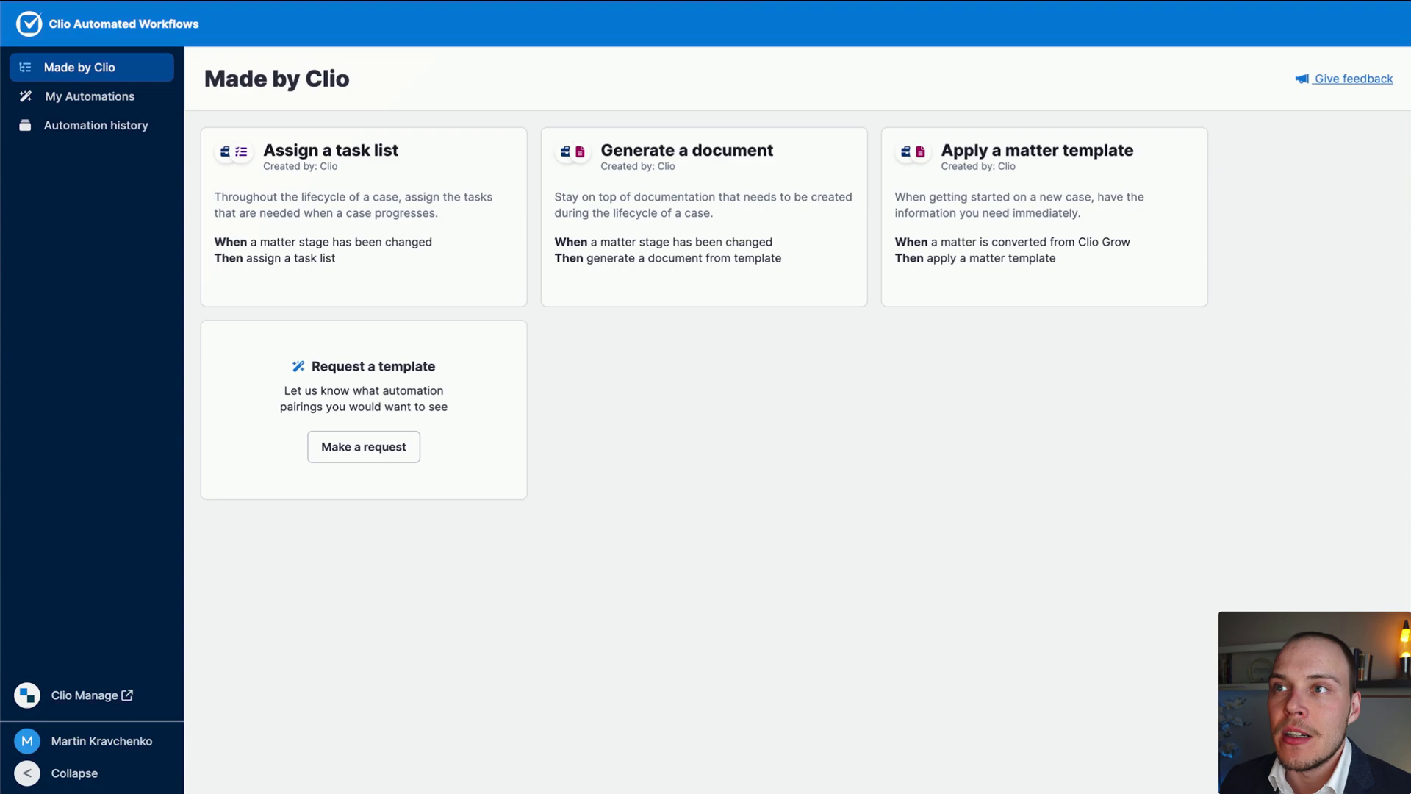
key("ctrl+Tab")
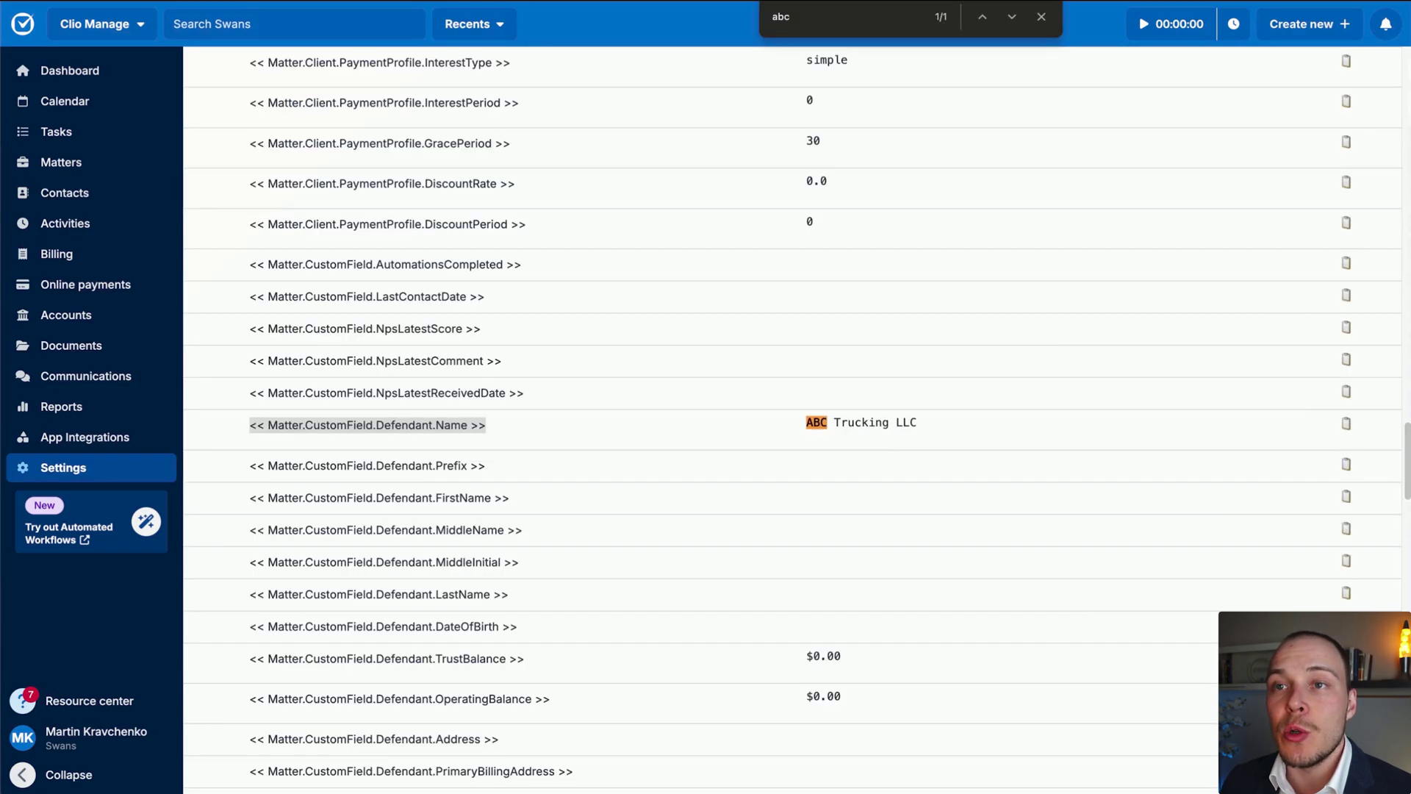
Scroll back up the merge field preview and dismiss the find bar
scroll(466, 280, "up", 10)
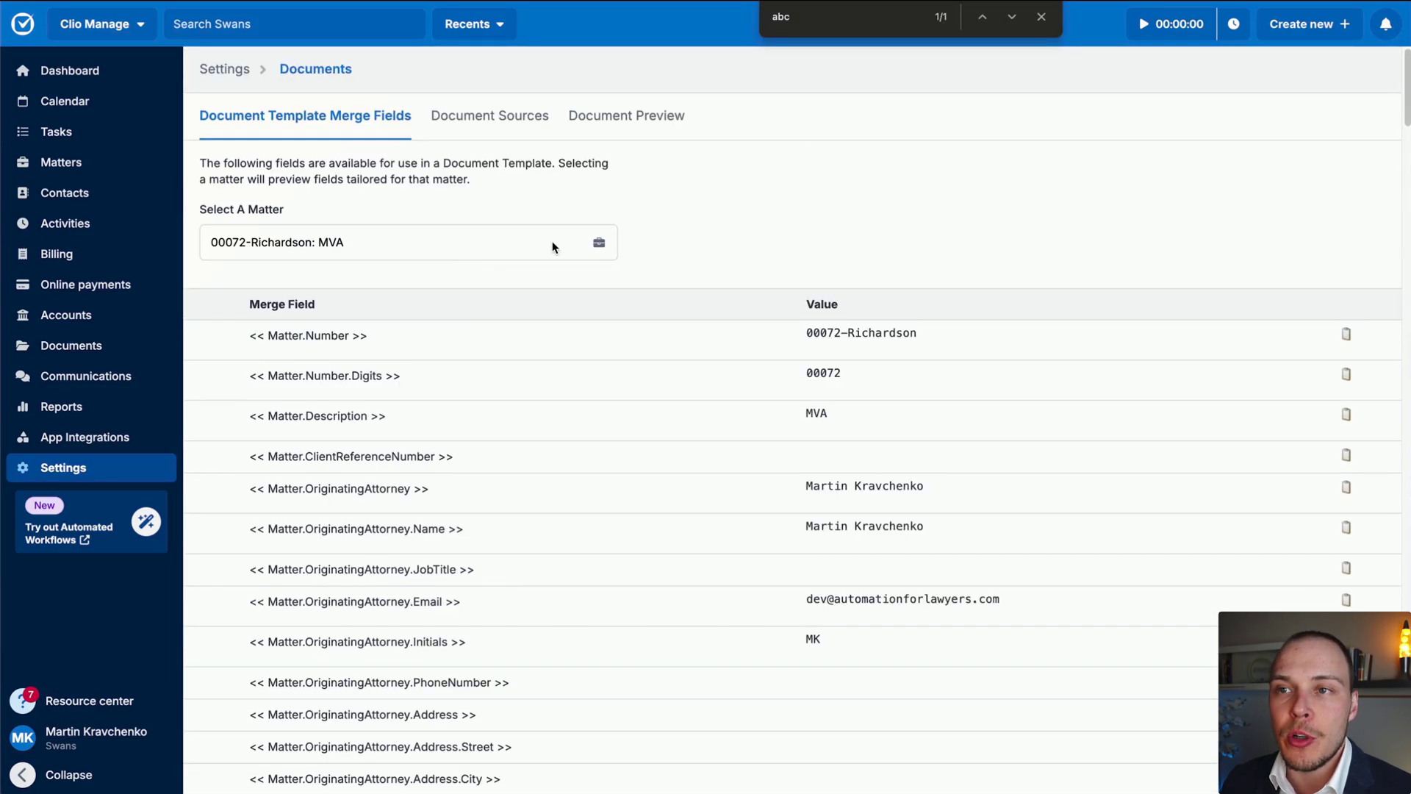
left_click(1042, 16)
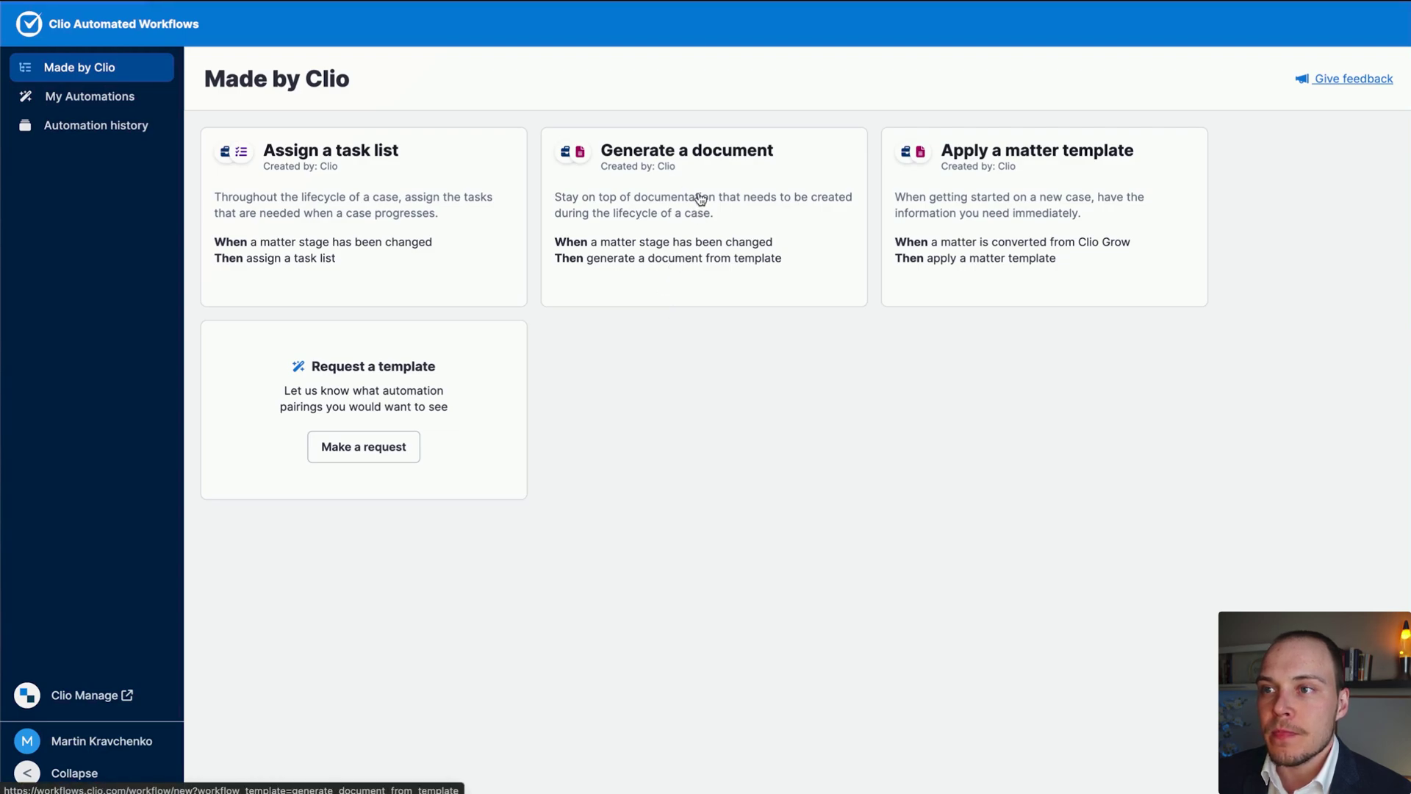
Start a Generate a document automation triggered by Personal Injury matters entering Demand Drafting
left_click(706, 230)
left_click(932, 258)
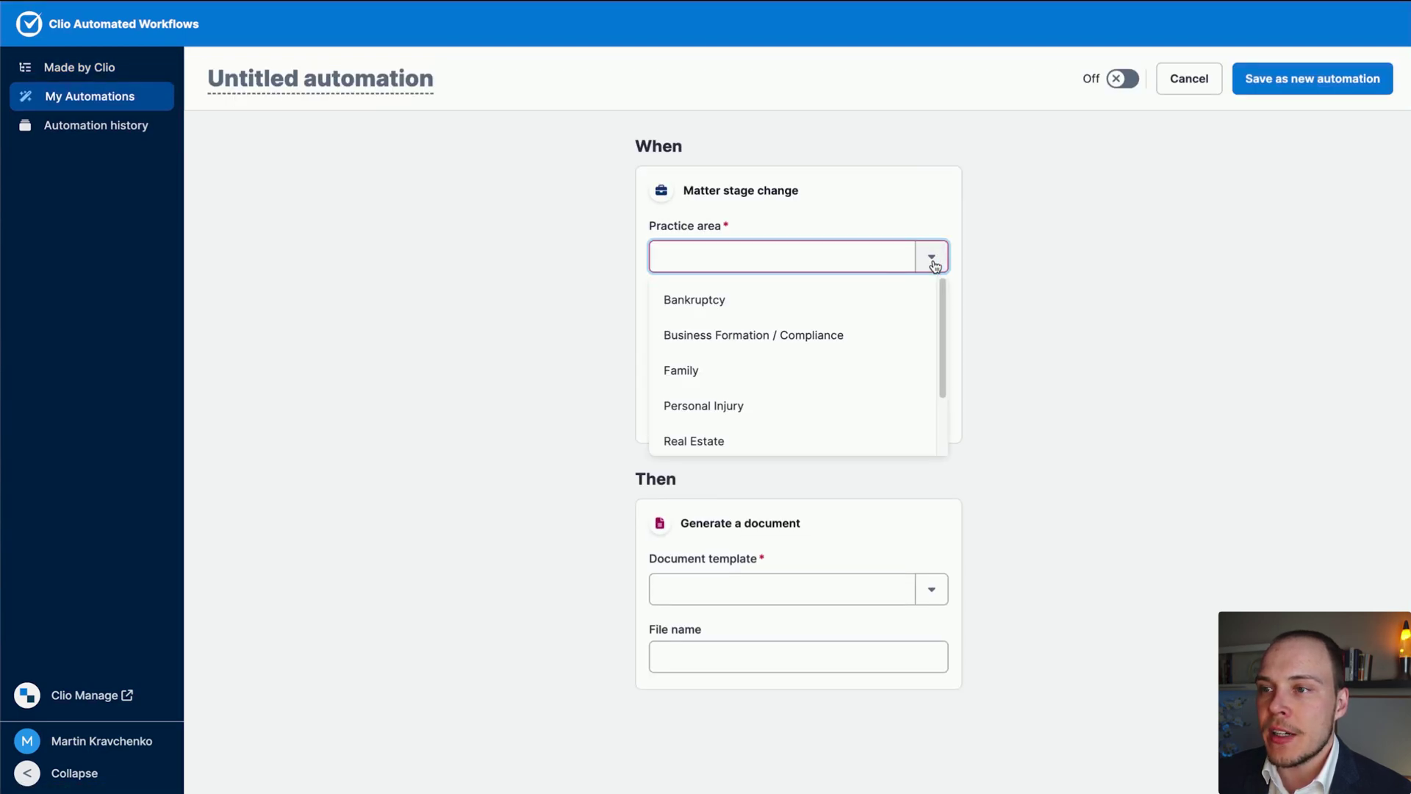
scroll(735, 361, "down", 2)
left_click(722, 342)
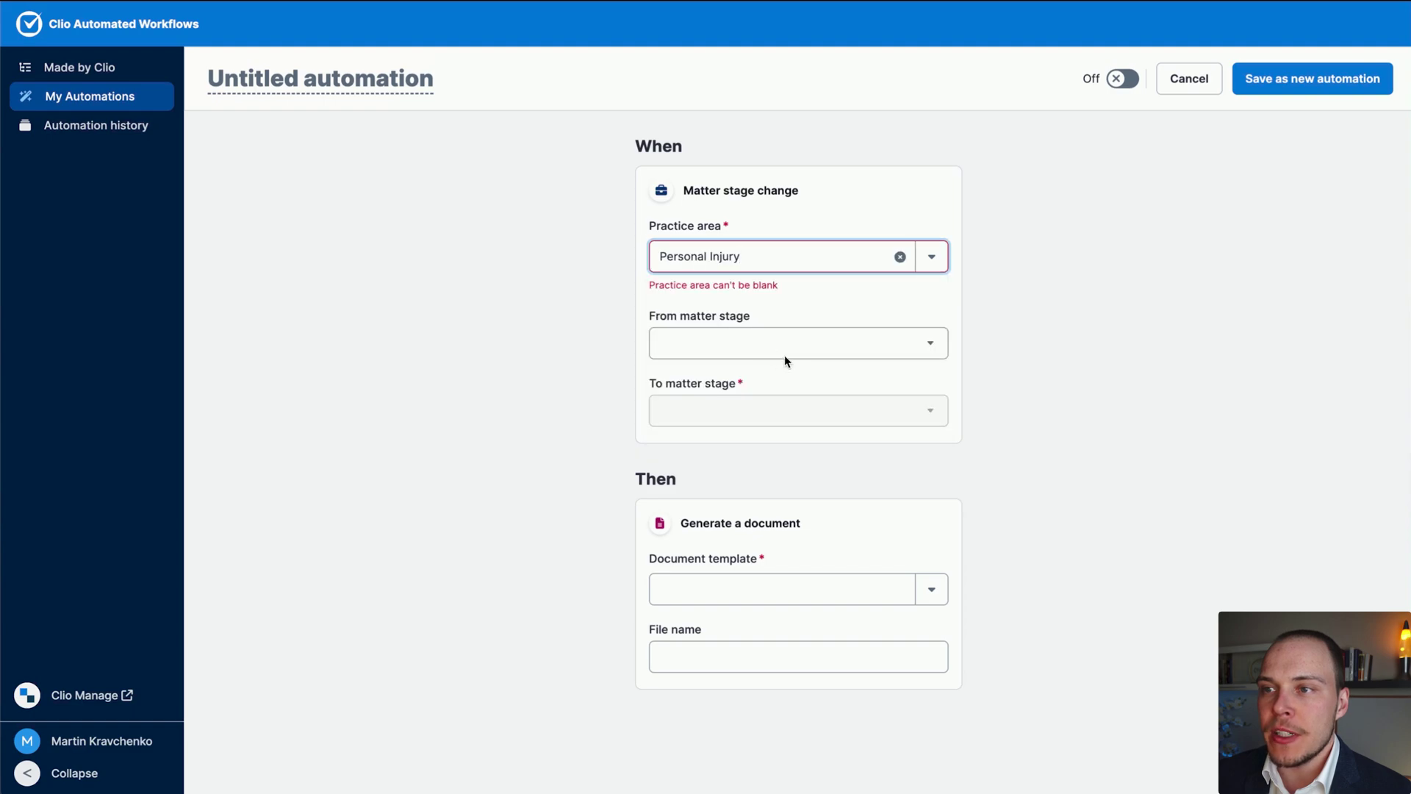
left_click(723, 340)
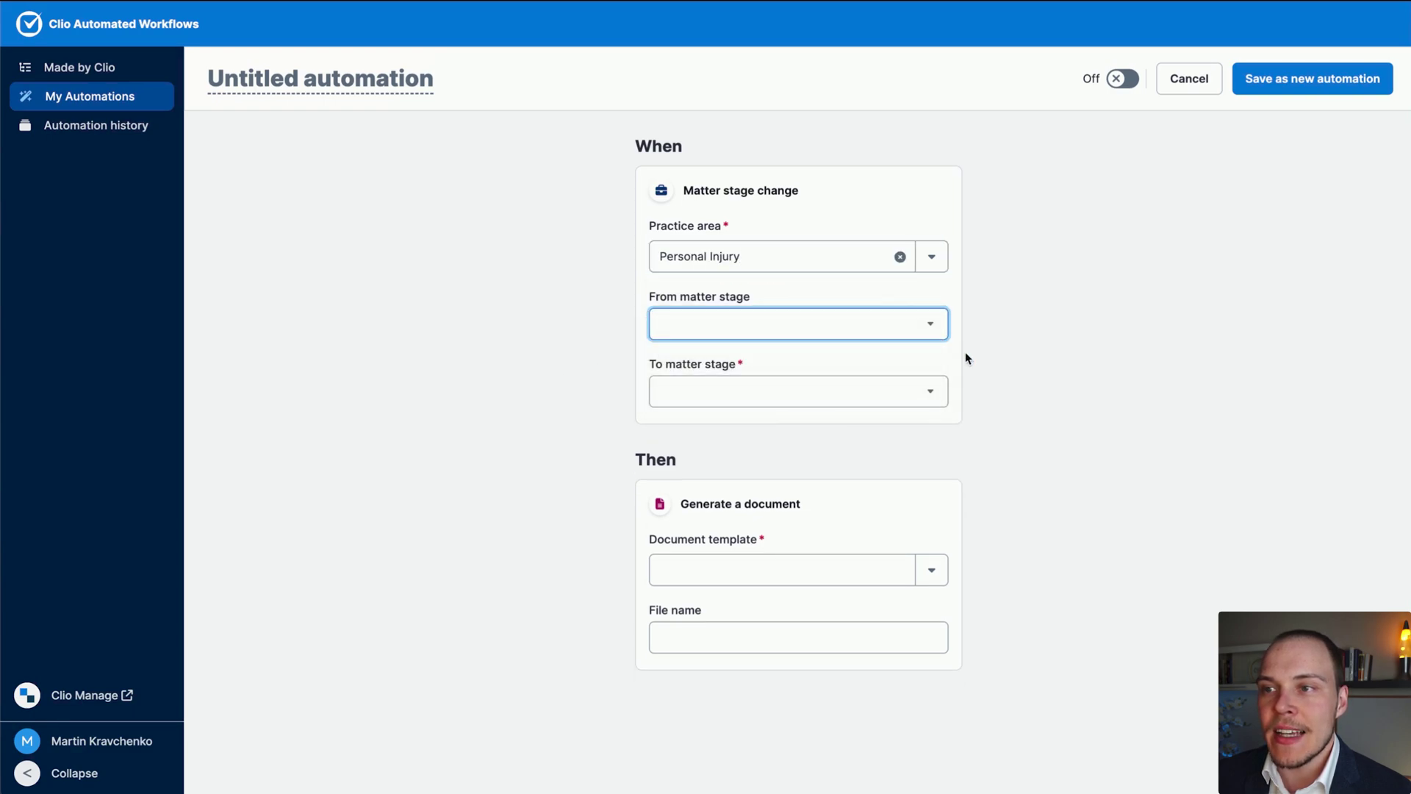
mouse_move(1043, 517)
left_mouse_down()
mouse_move(716, 214)
mouse_move(804, 317)
left_mouse_up()
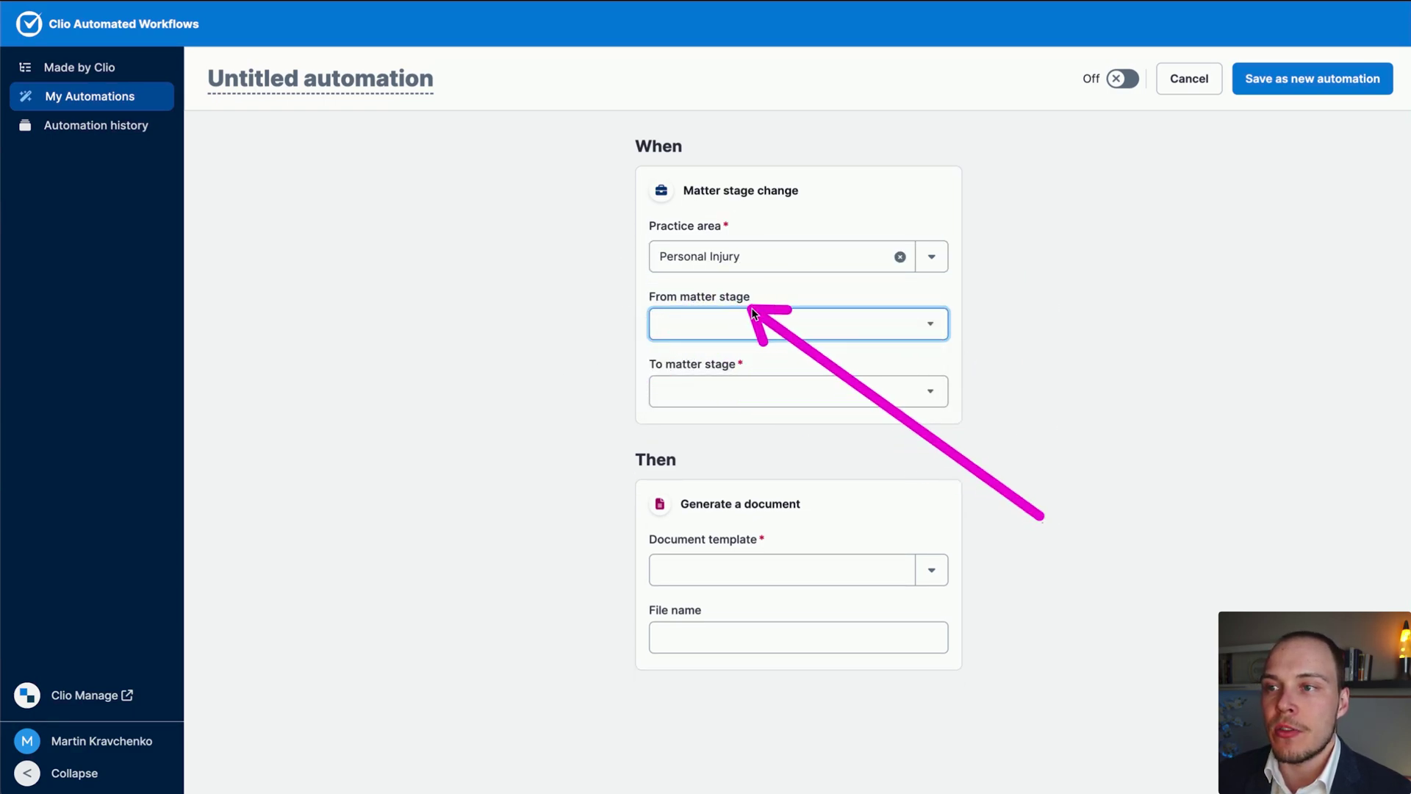
mouse_move(1146, 462)
left_mouse_down()
mouse_move(610, 346)
mouse_move(835, 374)
mouse_move(859, 393)
left_mouse_up()
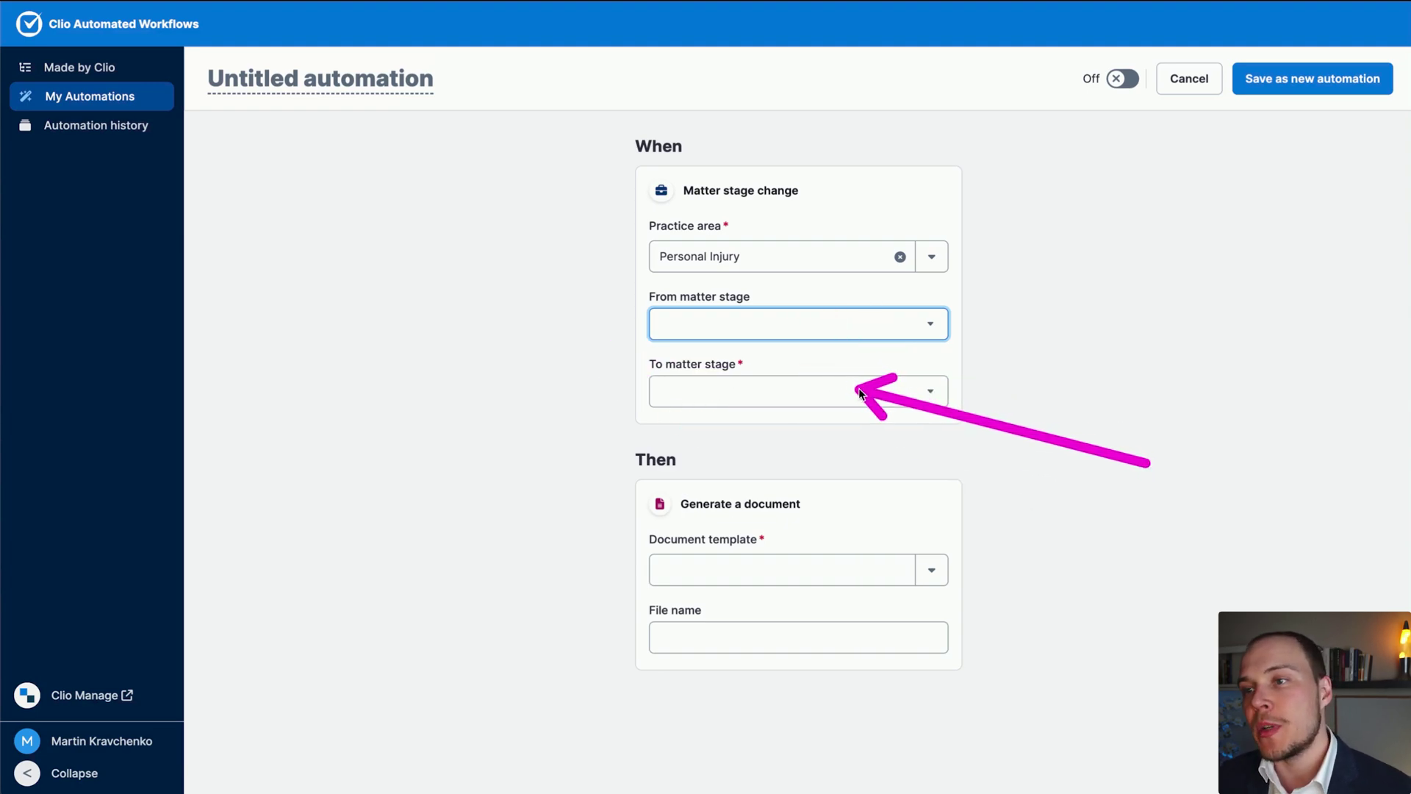
left_click(757, 396)
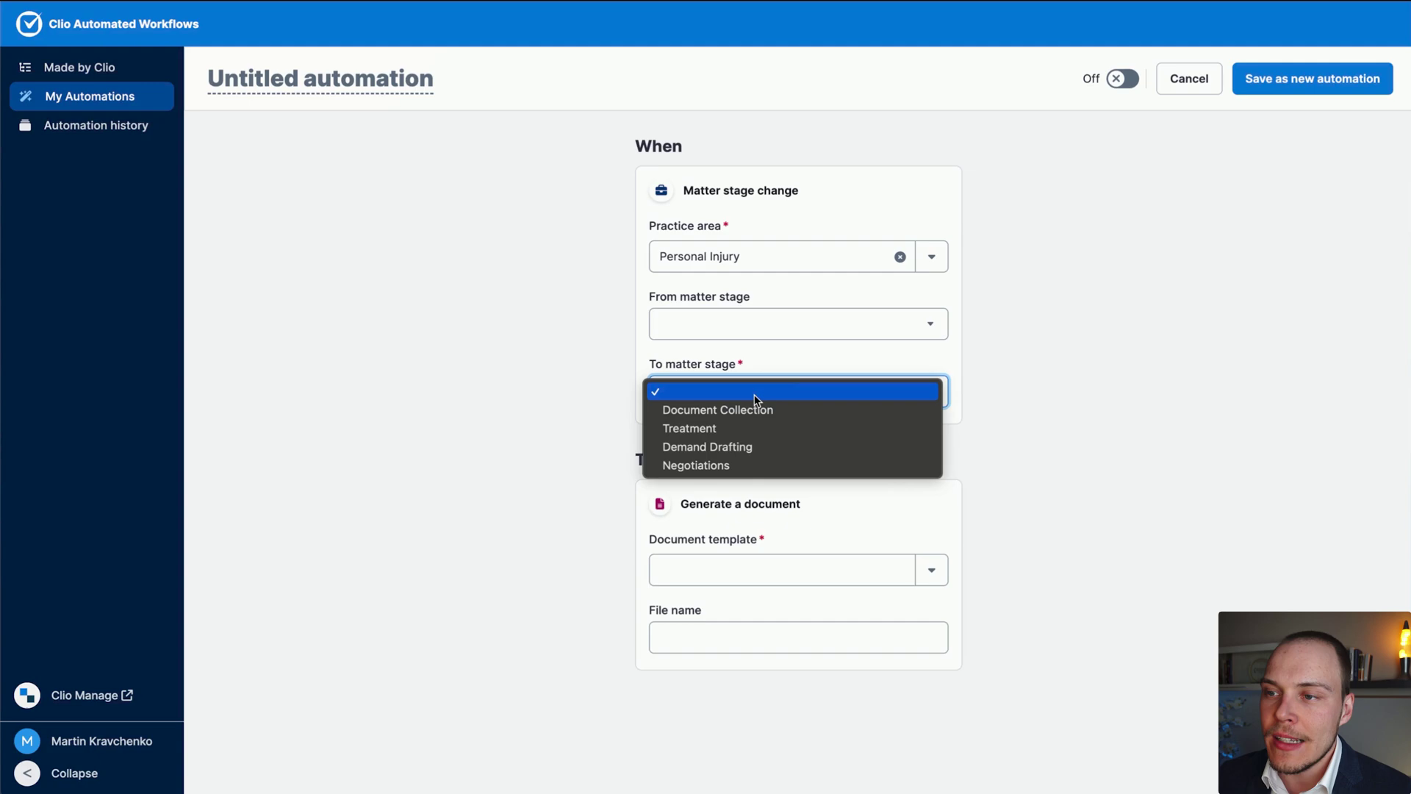
left_click(738, 443)
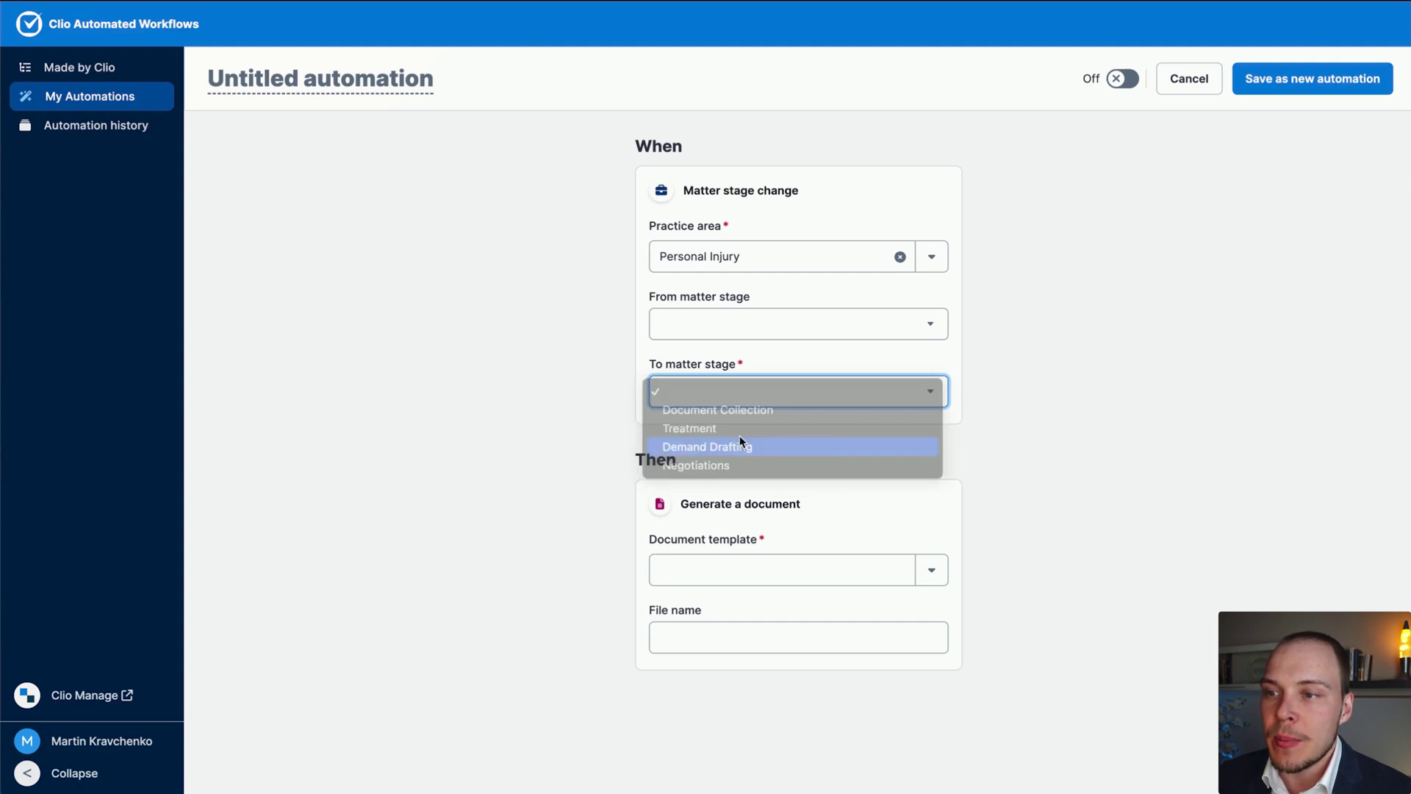
Use PI Demand Letter.doc as the document template
left_click(944, 572)
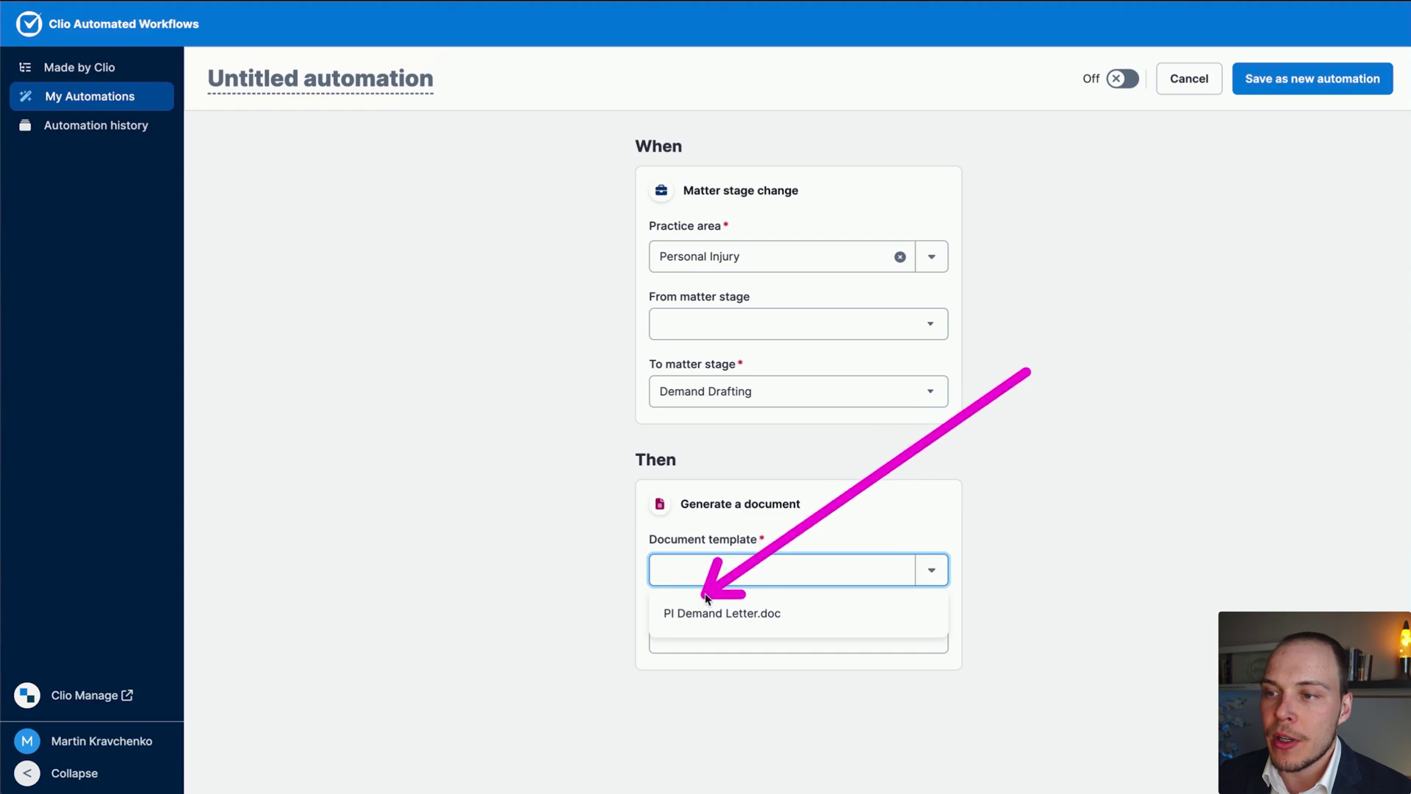
left_click(745, 614)
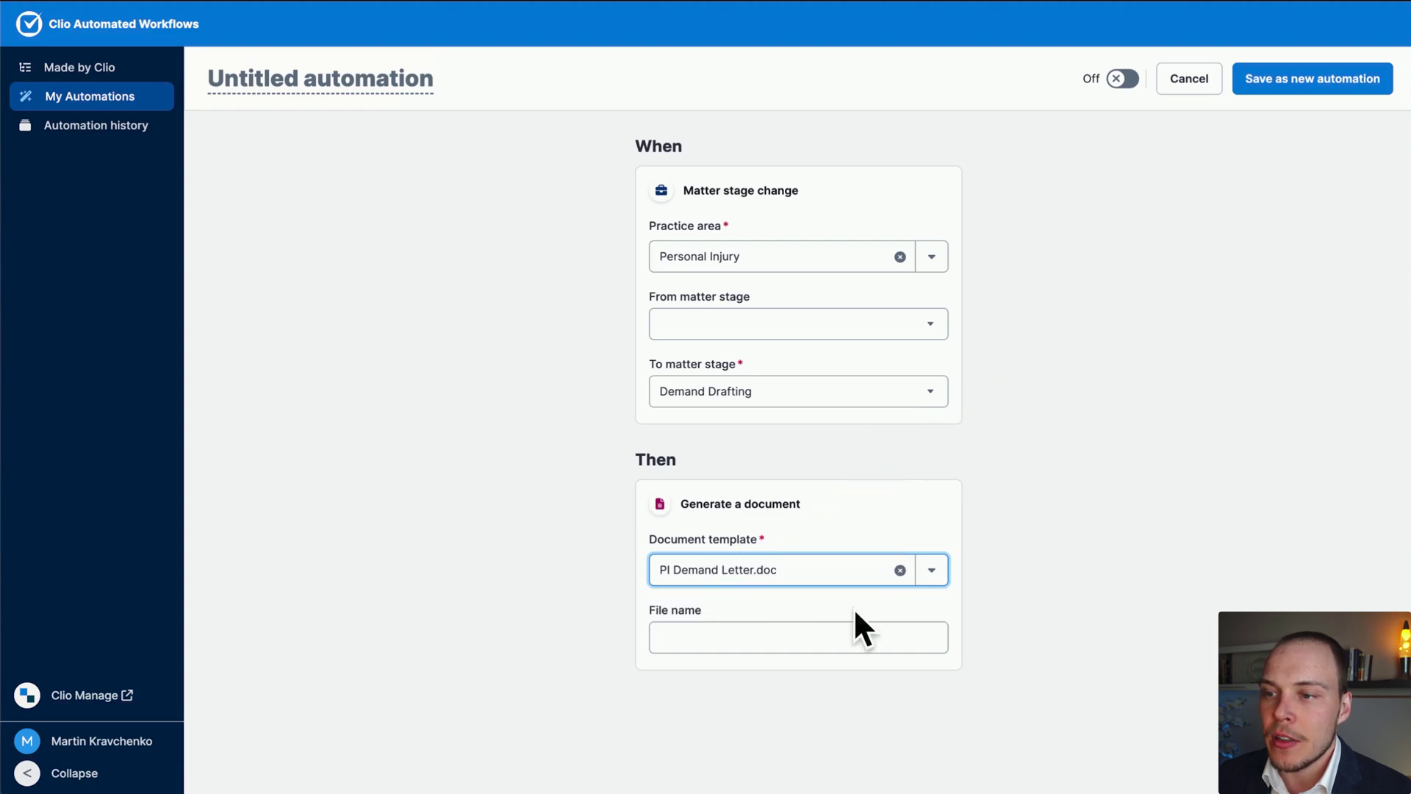
left_click(736, 637)
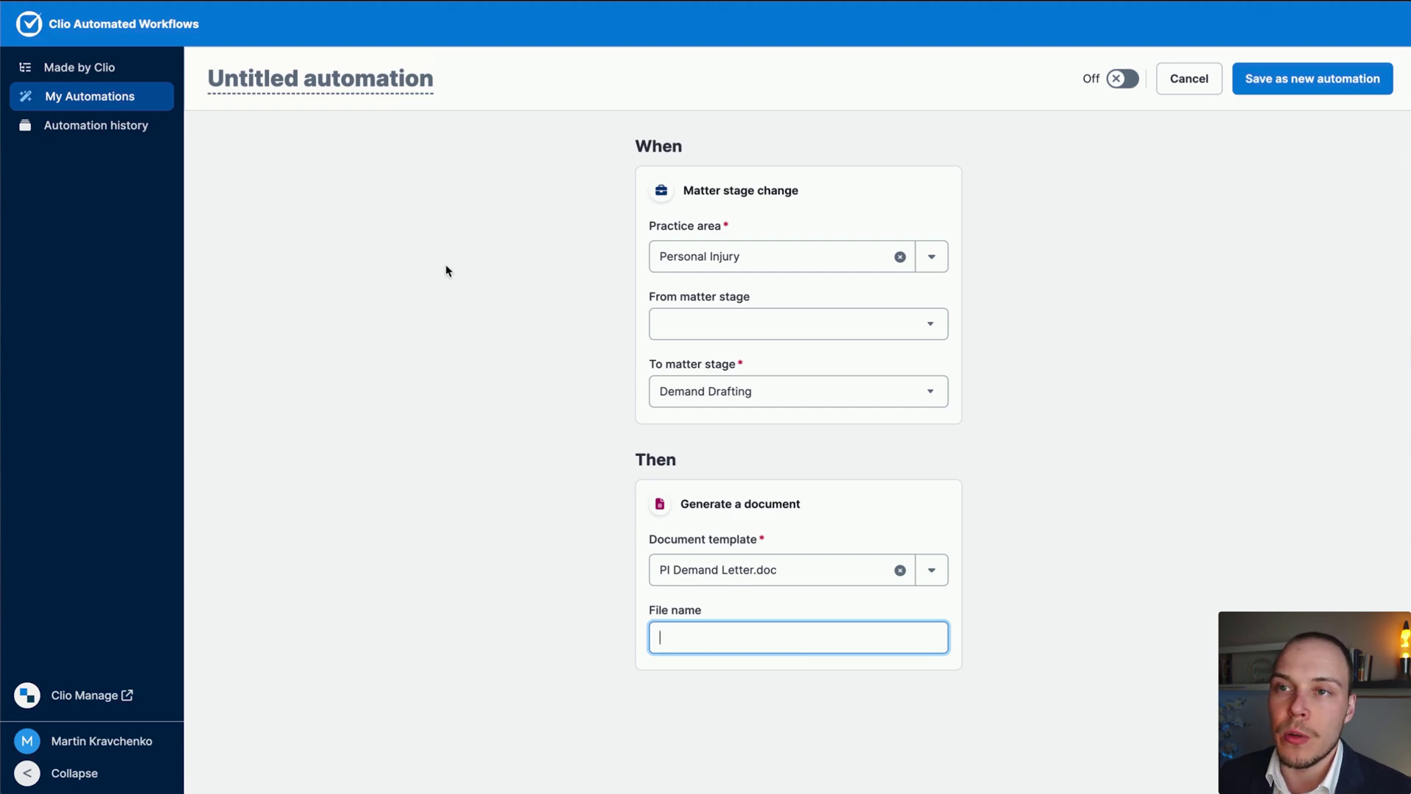
Name the automation 'Personal Injury: Demand Letter Generation', save it as new, and activate it
left_click(316, 78)
type("P")
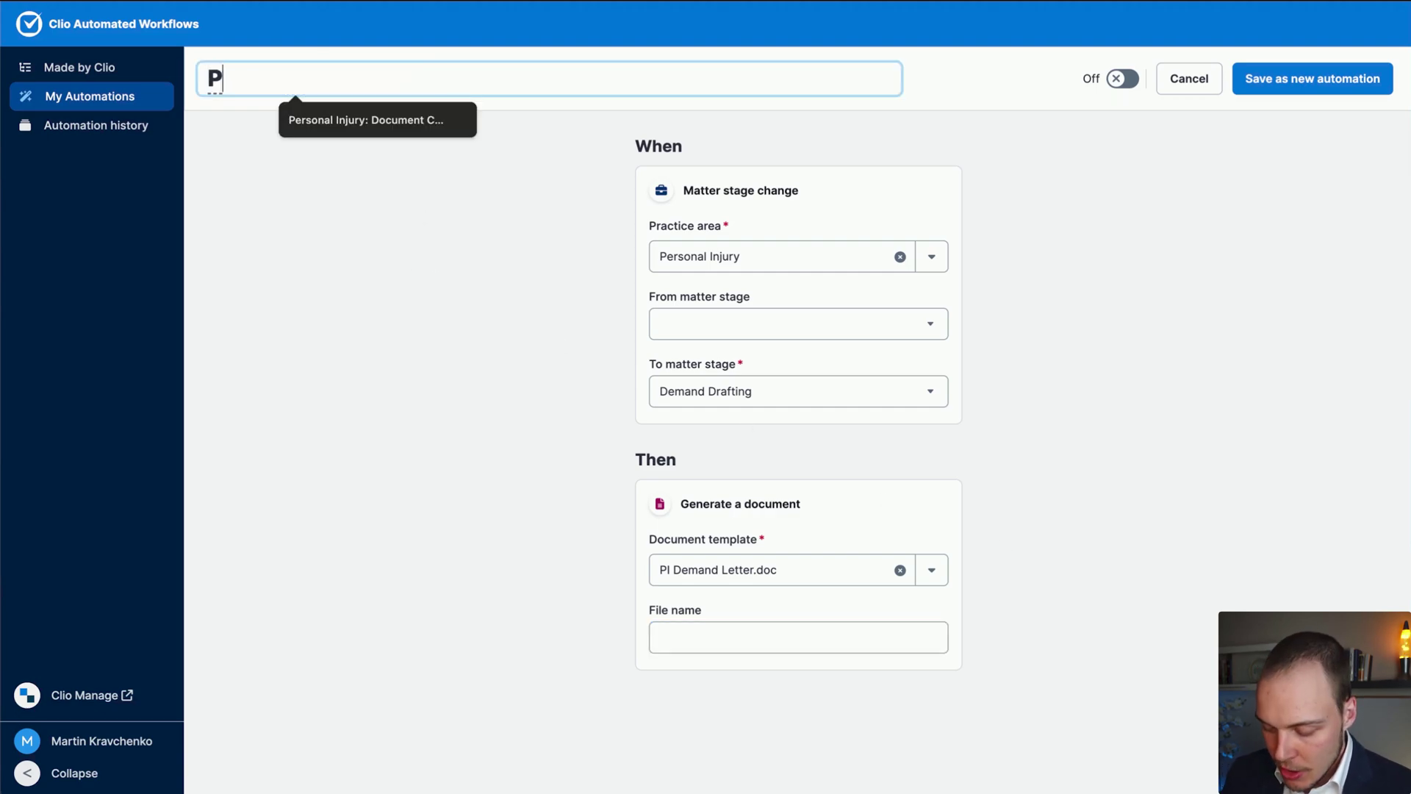
type("ersonal Injury")
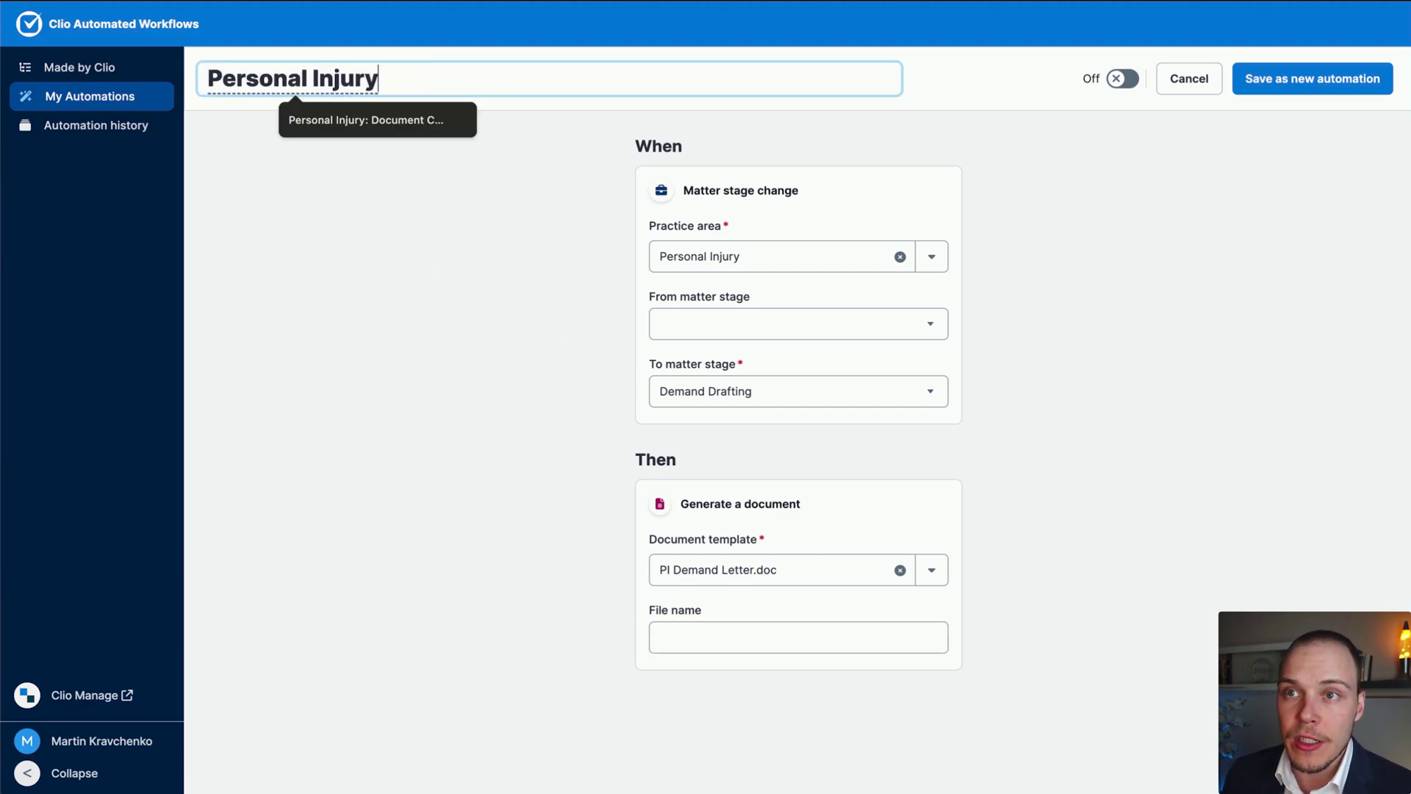
type(": Demand ")
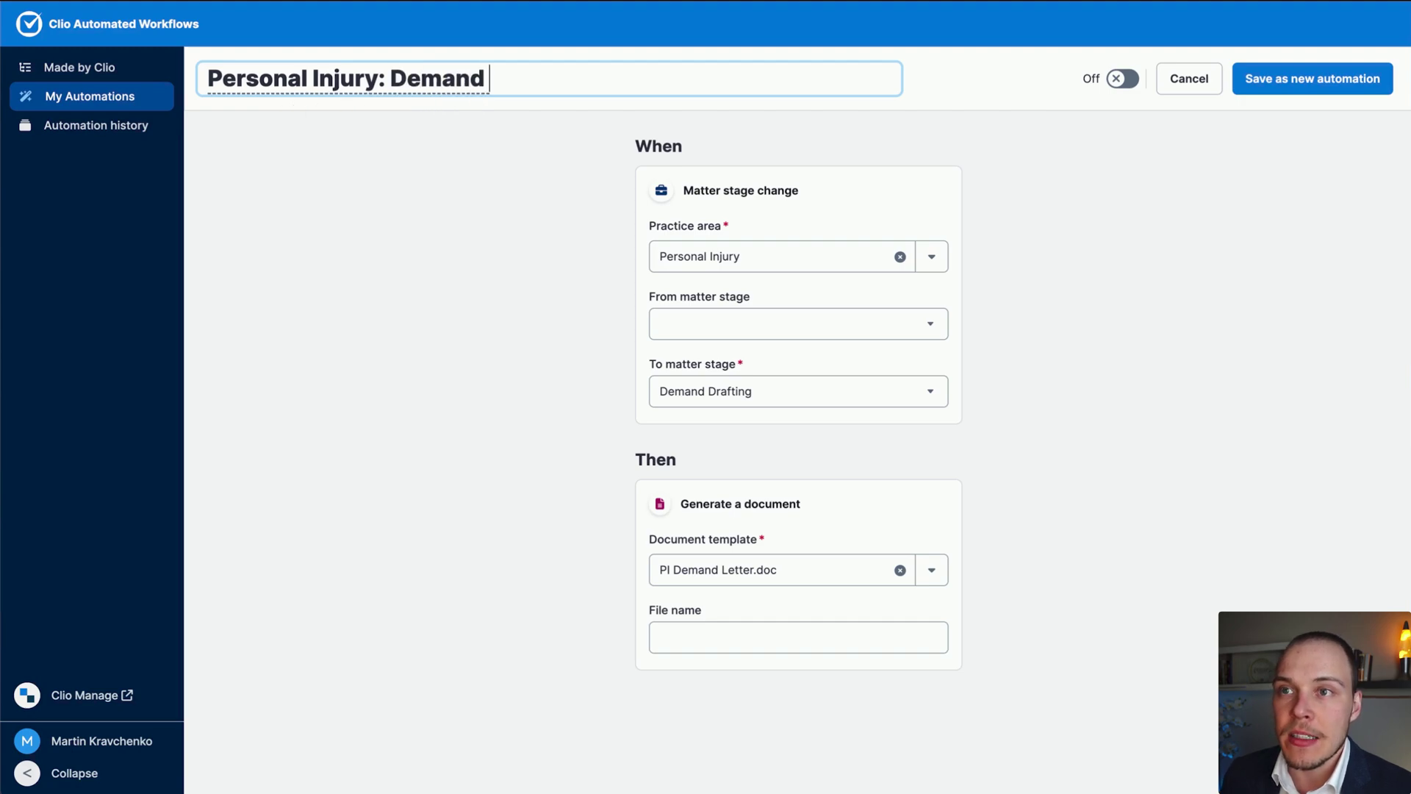
type("Letter Generation")
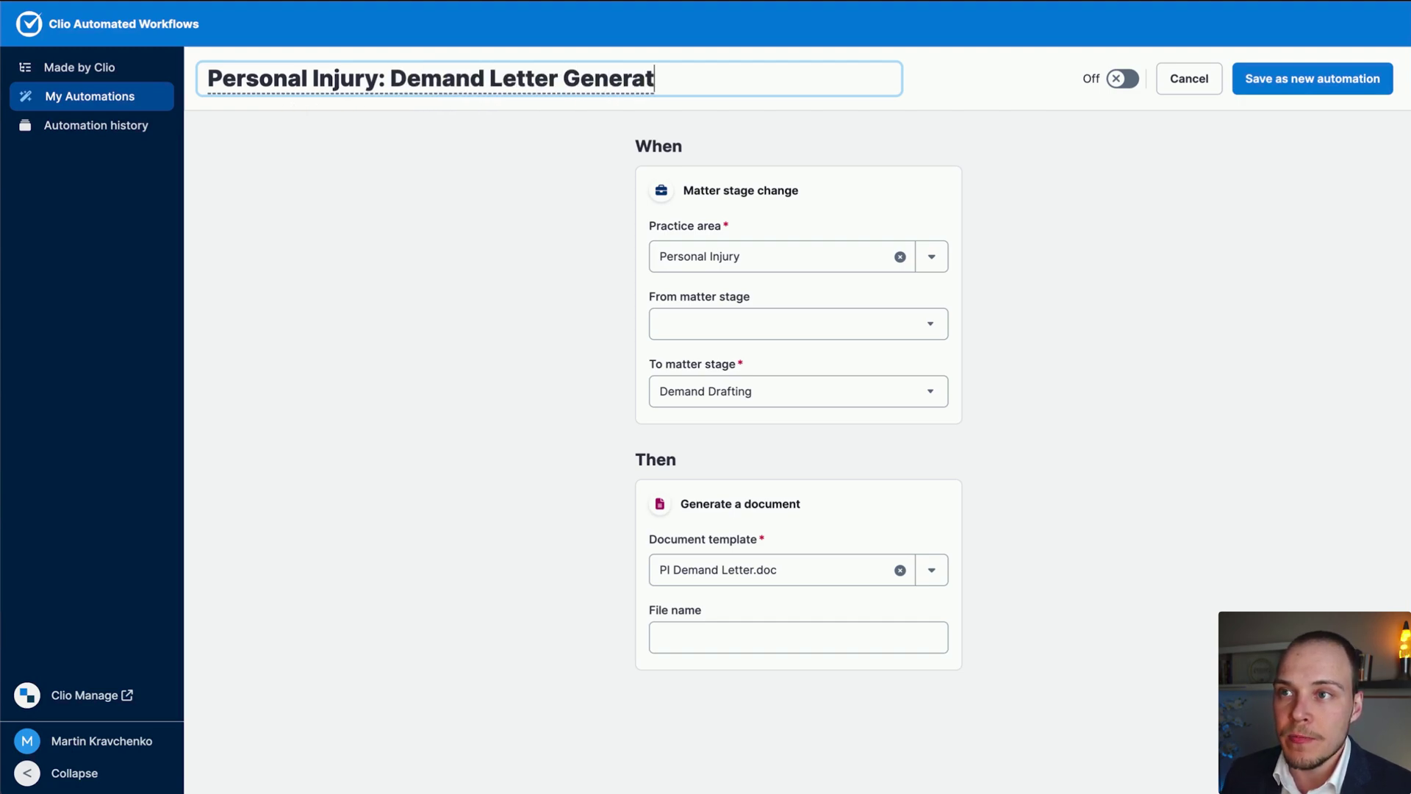
left_click(280, 284)
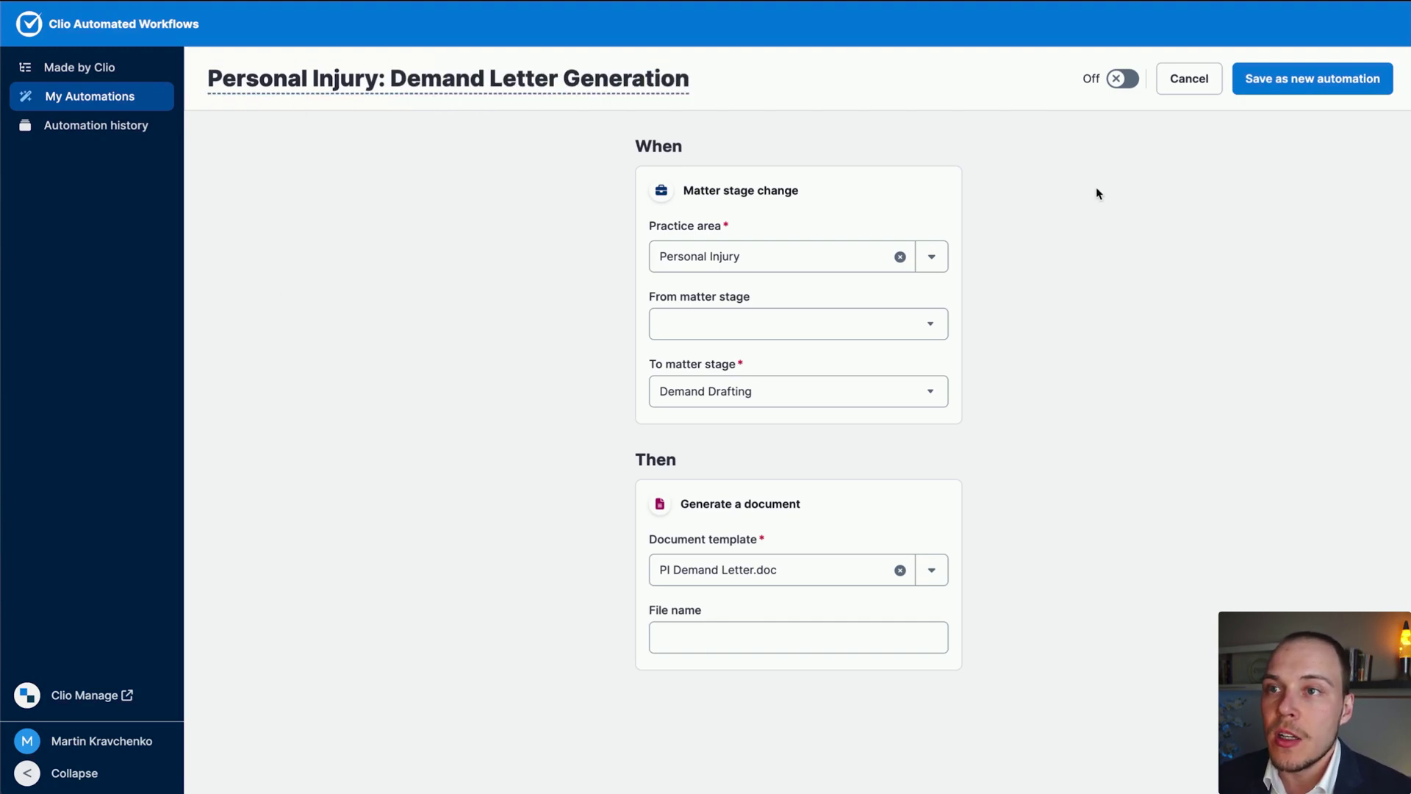
left_click(1294, 80)
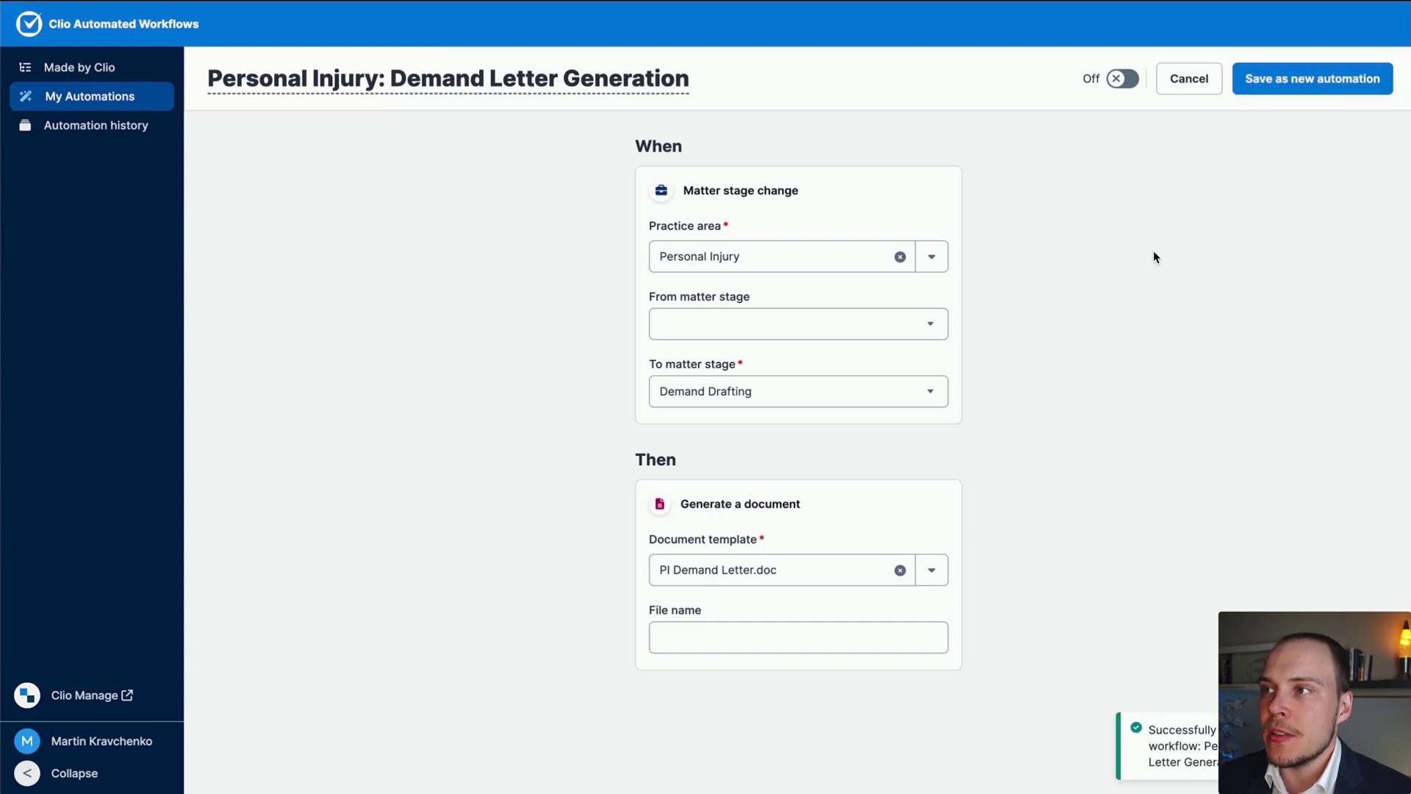
left_click(838, 283)
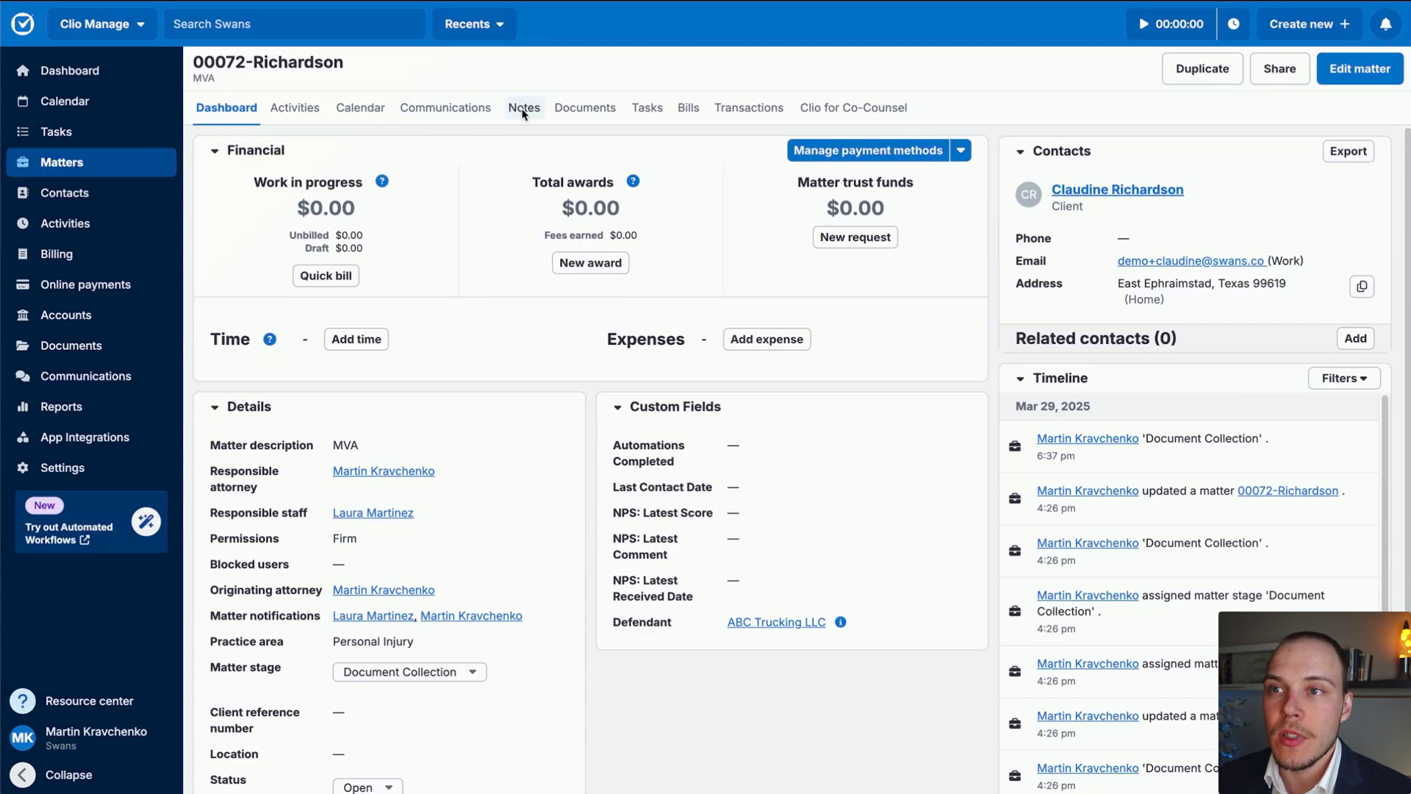
Drag the 00072-Richardson card from Document Collection into the Demand Drafting column
left_click(577, 109)
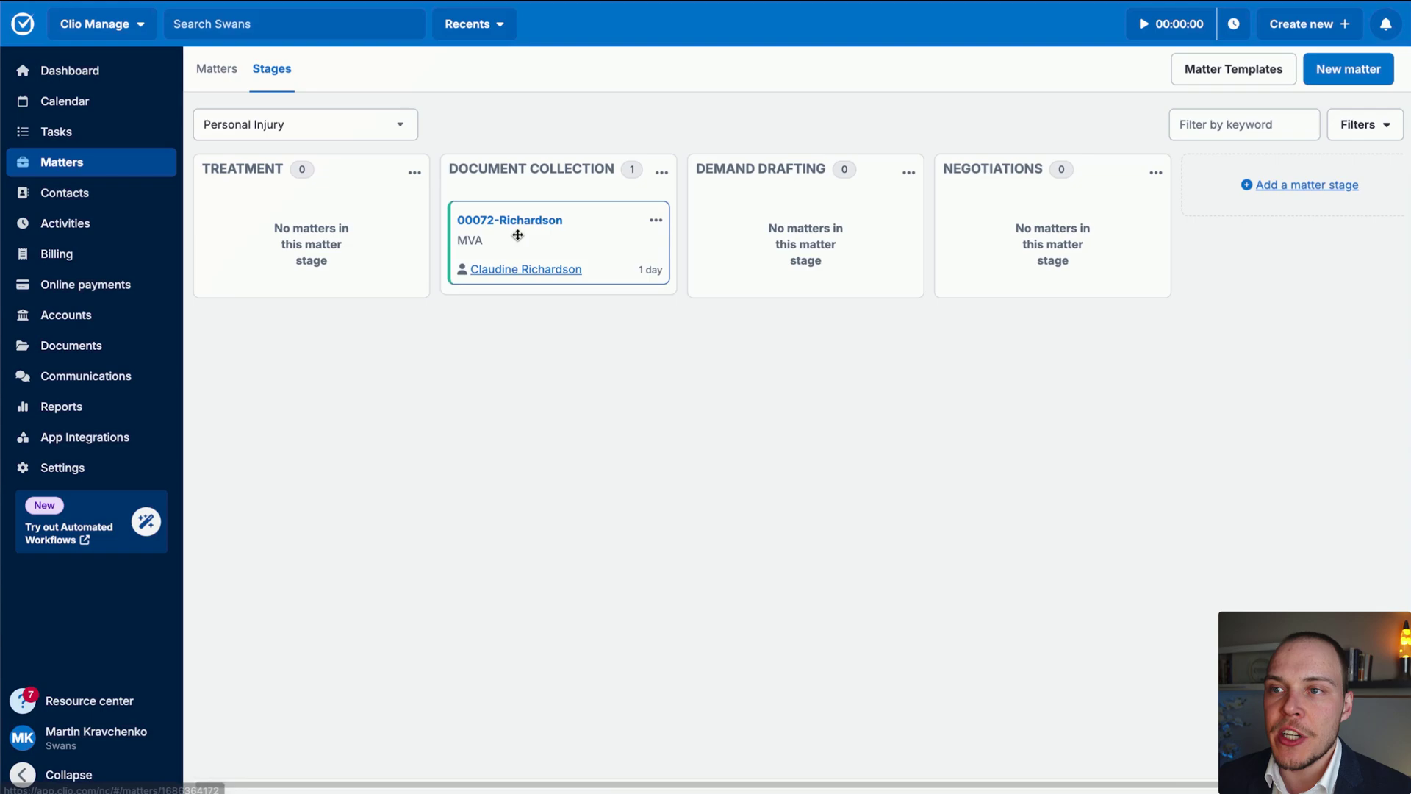
left_click_drag(516, 233, 787, 236)
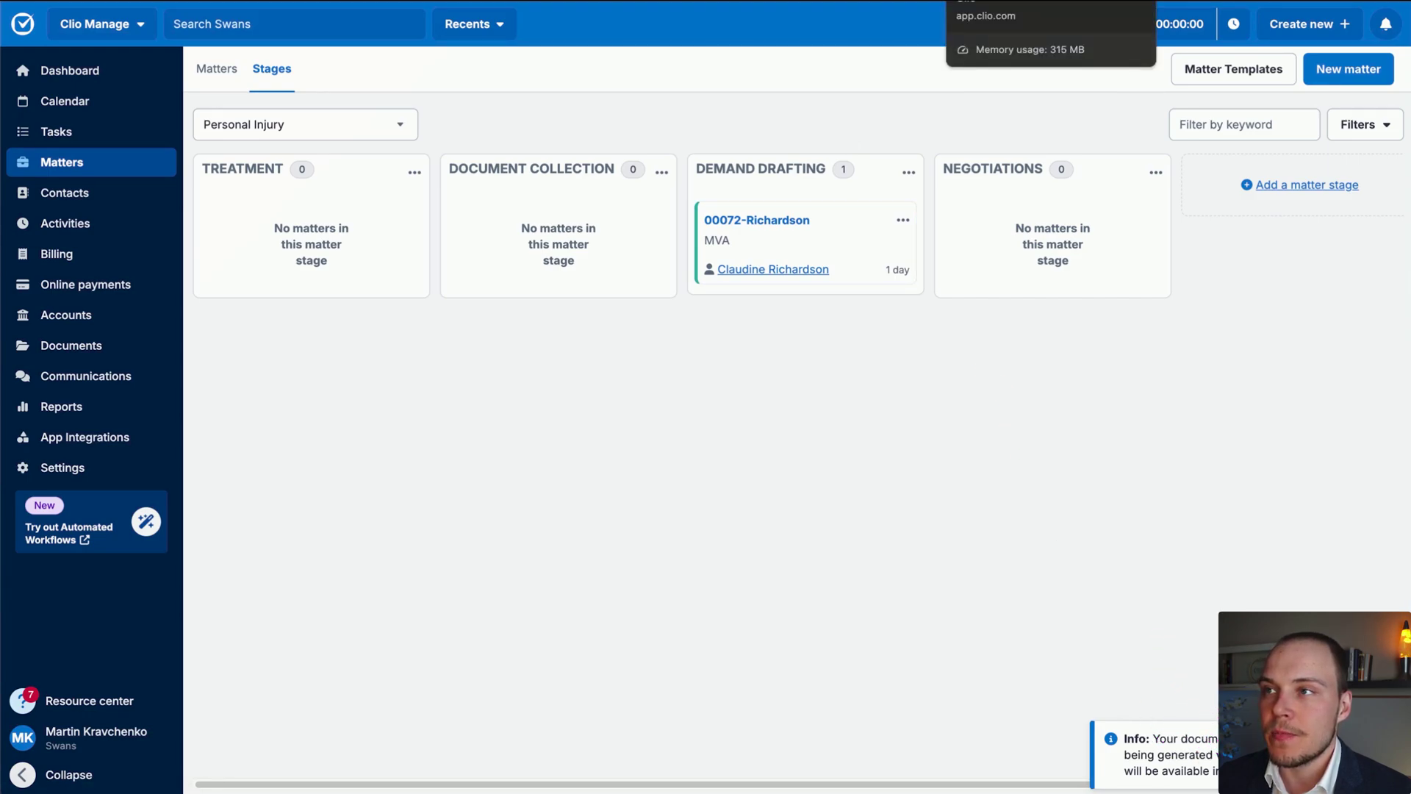
left_click(992, 2)
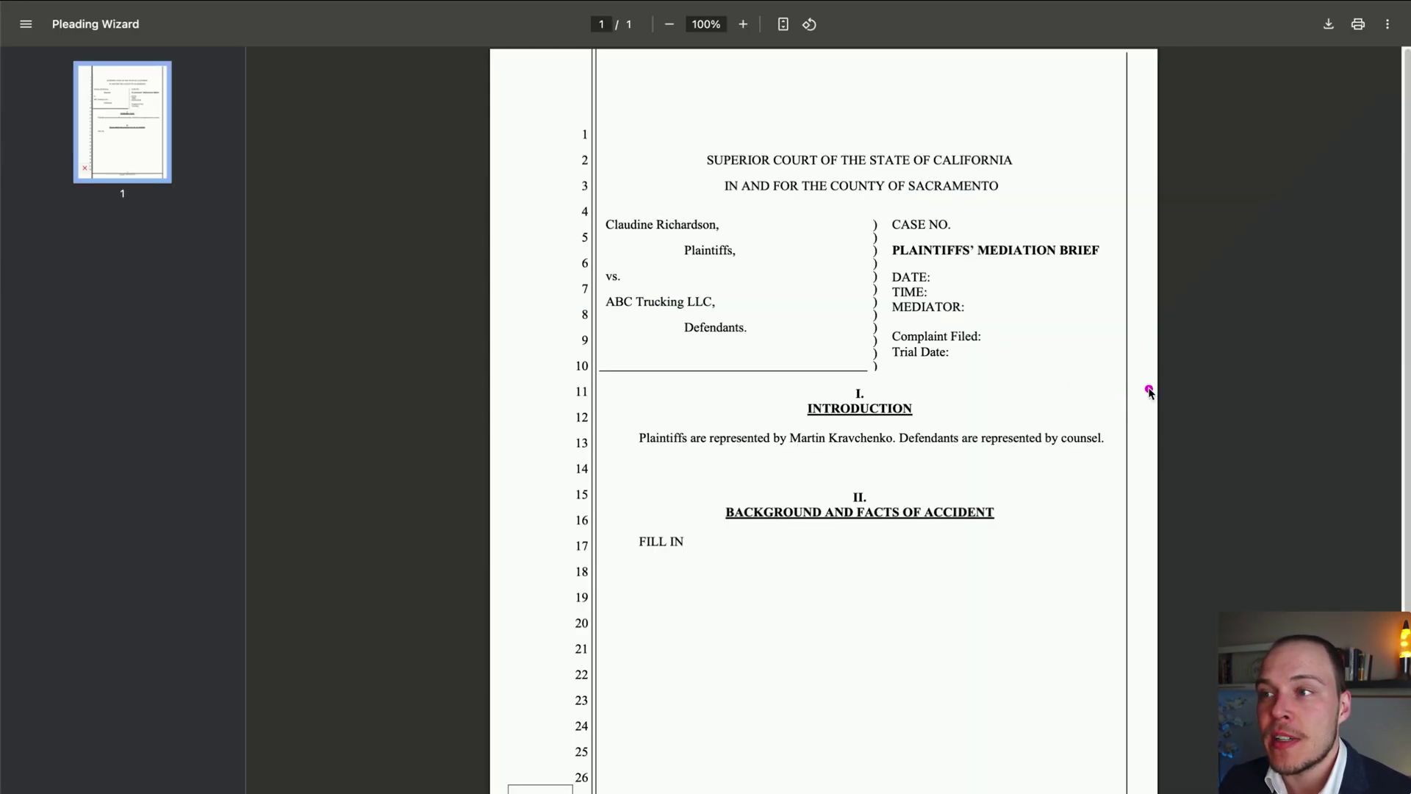
mouse_move(1158, 383)
left_mouse_down()
mouse_move(802, 173)
mouse_move(717, 226)
mouse_move(657, 228)
mouse_move(746, 228)
mouse_move(670, 306)
mouse_move(787, 309)
mouse_move(687, 309)
mouse_move(826, 435)
mouse_move(814, 429)
left_mouse_up()
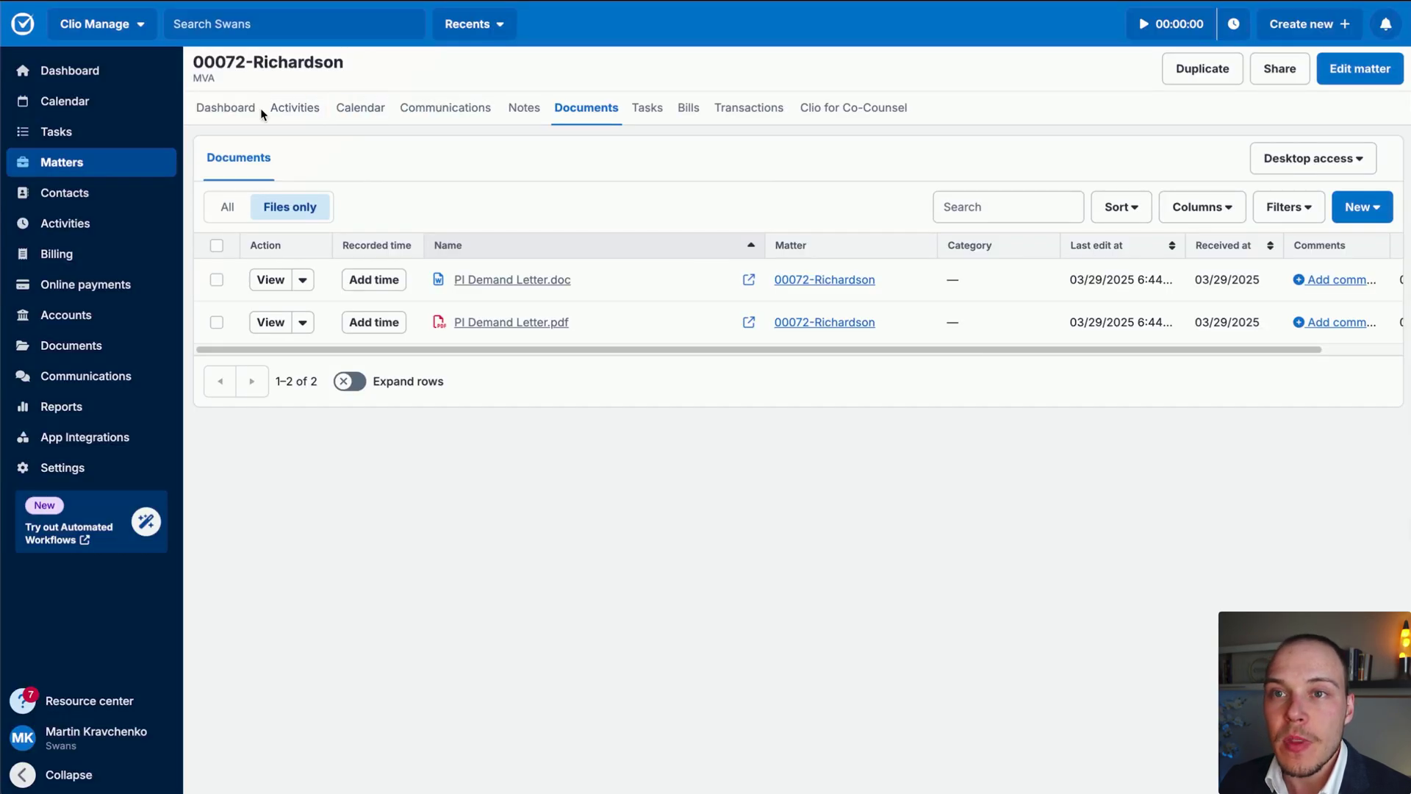
left_click(231, 110)
mouse_move(935, 591)
left_mouse_down()
mouse_move(1022, 403)
mouse_move(1024, 196)
mouse_move(809, 624)
left_mouse_up()
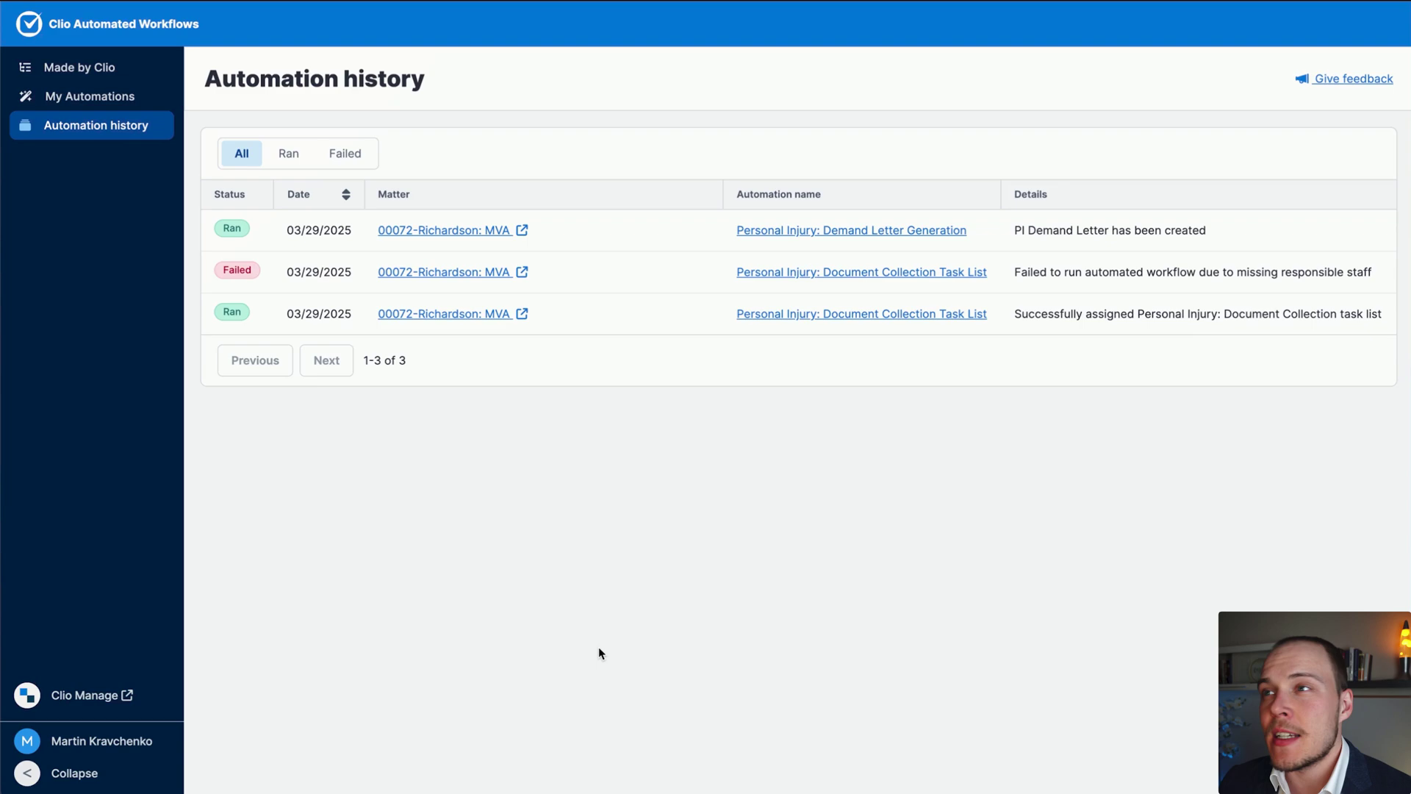
mouse_move(533, 669)
left_mouse_down()
mouse_move(451, 183)
mouse_move(244, 240)
mouse_move(386, 250)
mouse_move(309, 237)
mouse_move(142, 143)
mouse_move(467, 259)
mouse_move(1008, 253)
mouse_move(529, 249)
left_mouse_up()
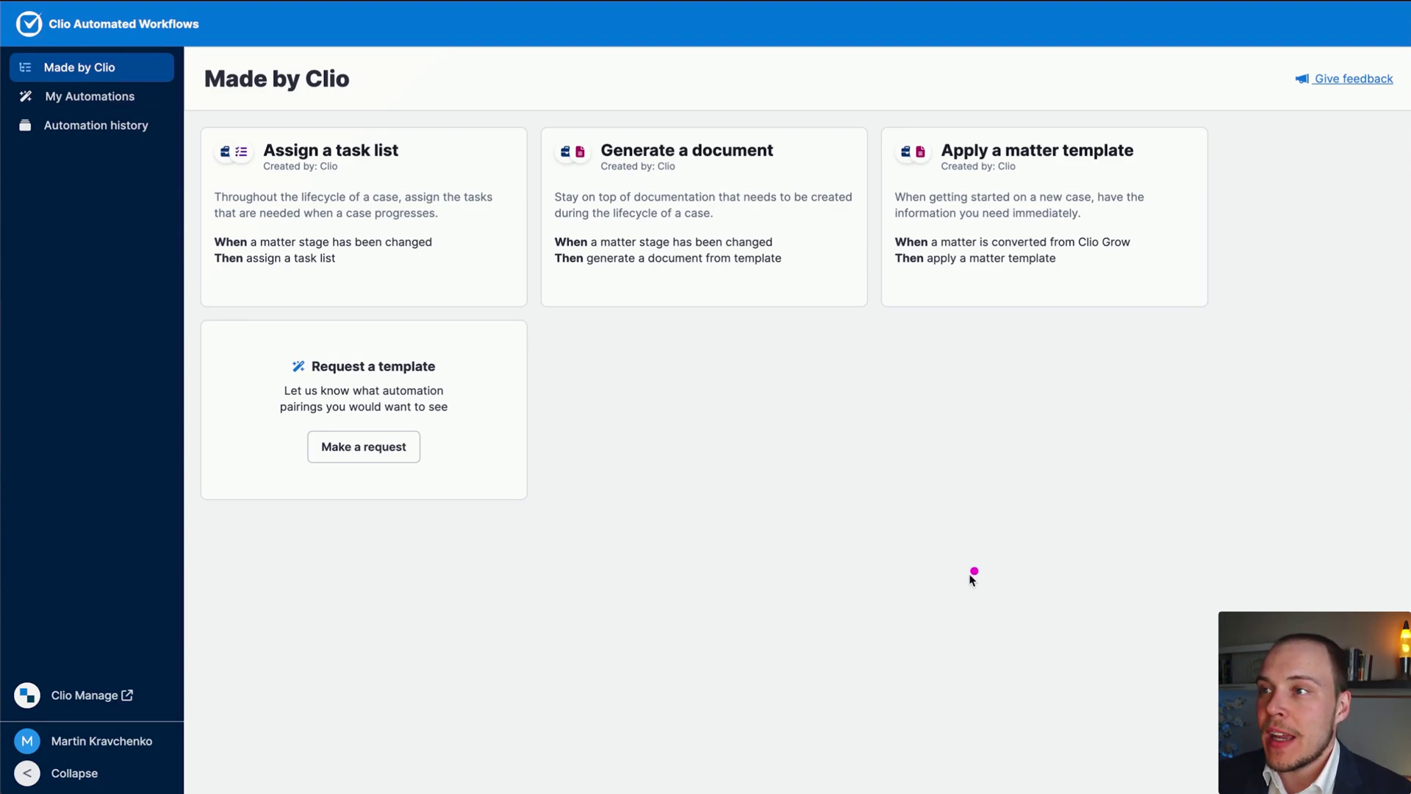
Start a new Apply a matter template automation triggered by Clio Grow conversions
mouse_move(971, 580)
left_mouse_down()
mouse_move(985, 189)
mouse_move(942, 227)
mouse_move(951, 272)
mouse_move(1112, 260)
left_mouse_up()
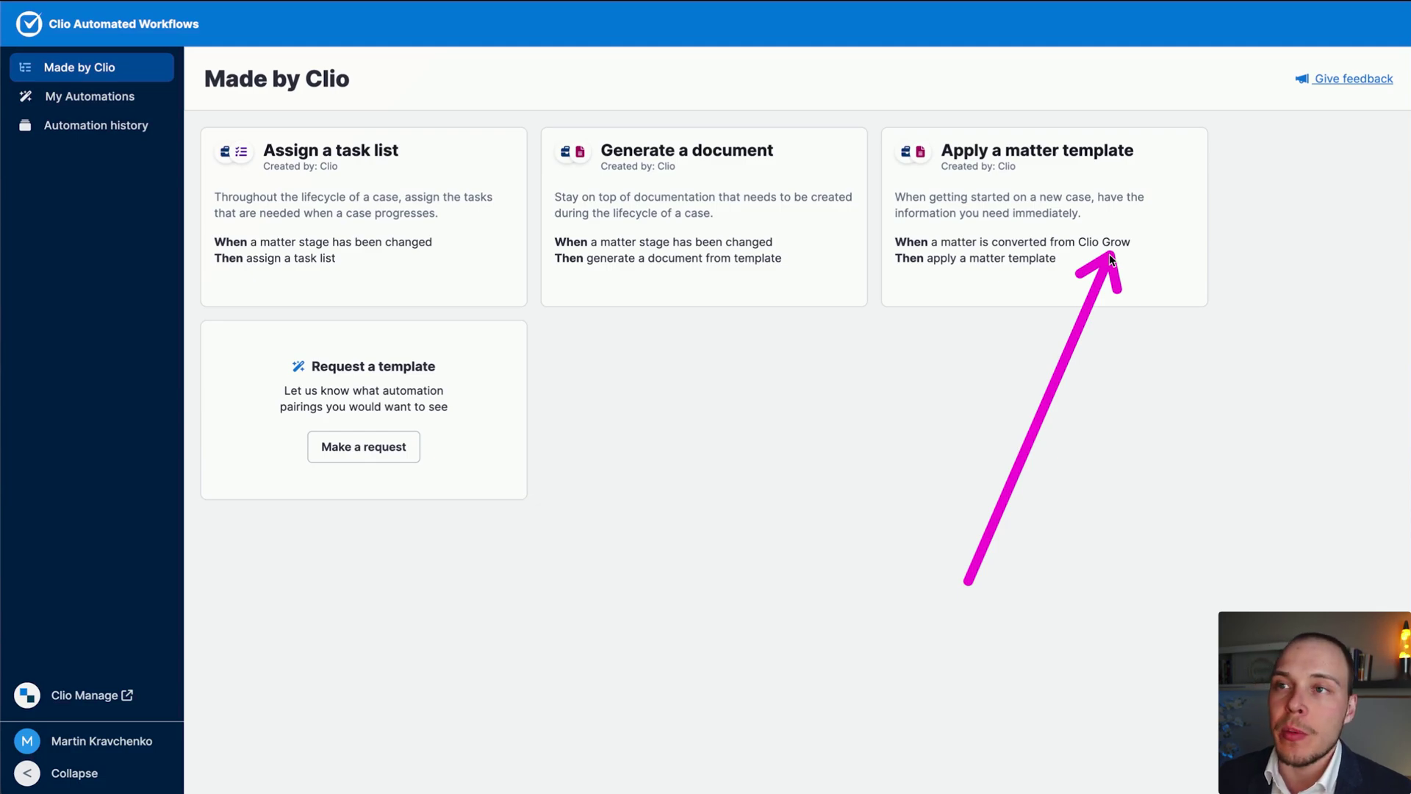
left_click_drag(1112, 260, 1112, 261)
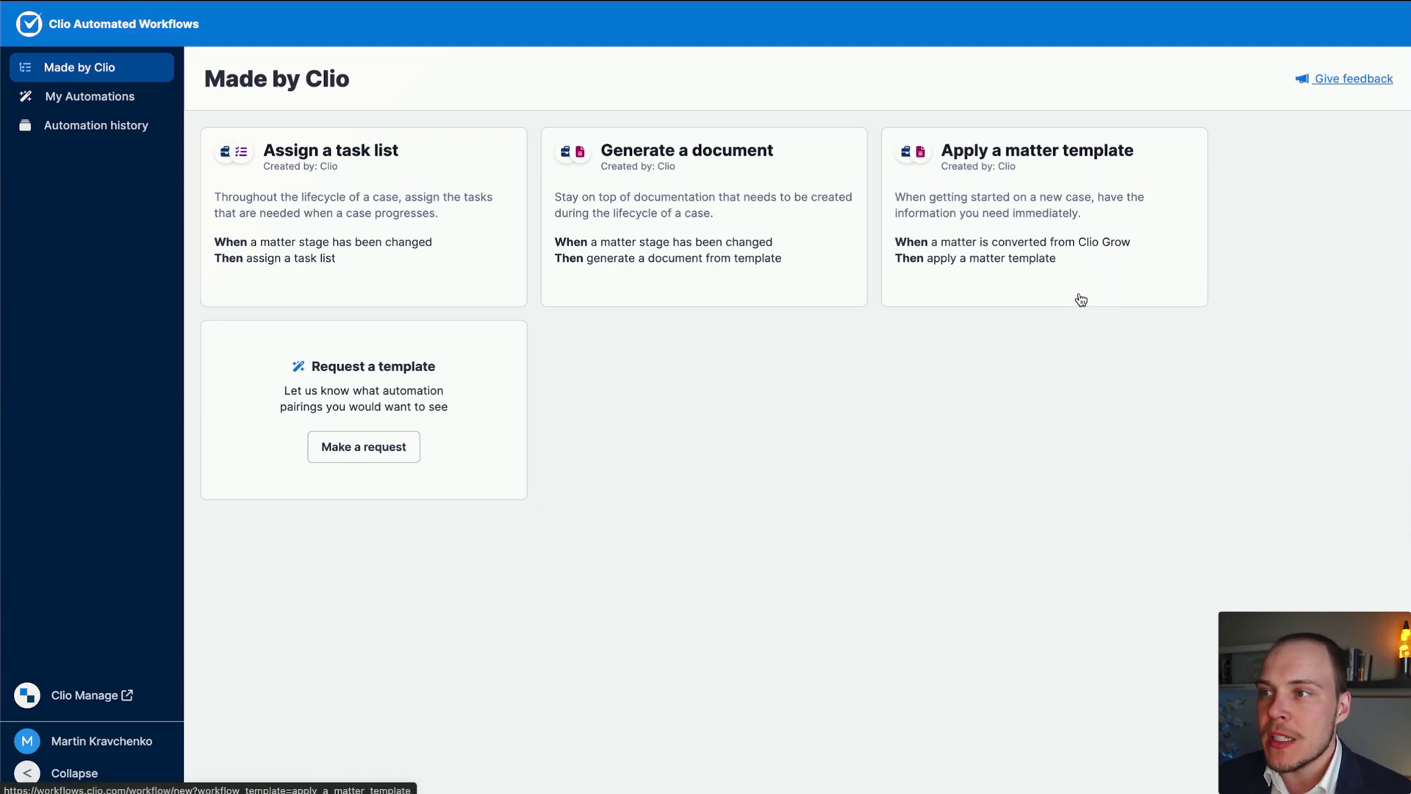
left_click(1002, 195)
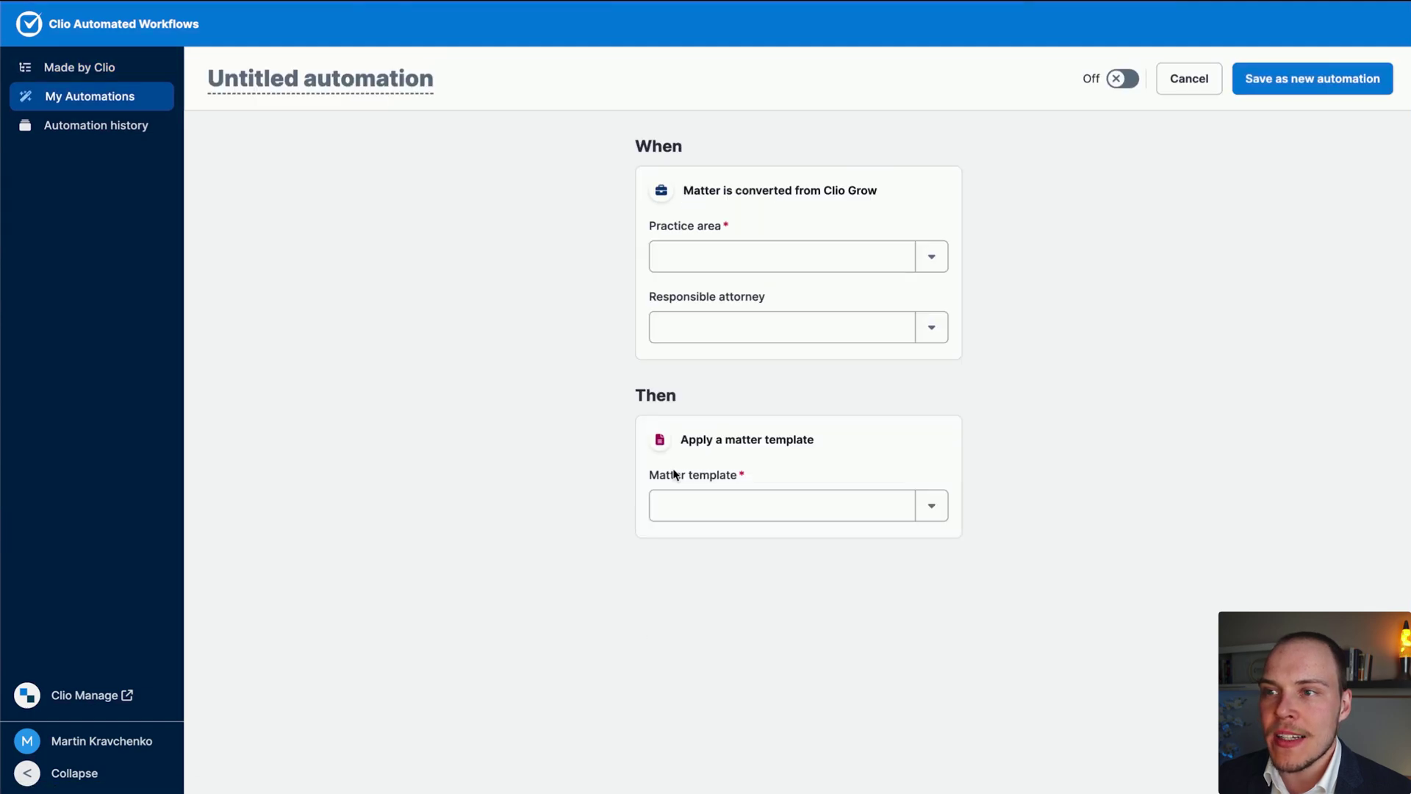
Set both the practice area and the matter template to Personal Injury
mouse_move(1132, 386)
left_mouse_down()
mouse_move(827, 173)
mouse_move(930, 518)
mouse_move(982, 494)
left_mouse_up()
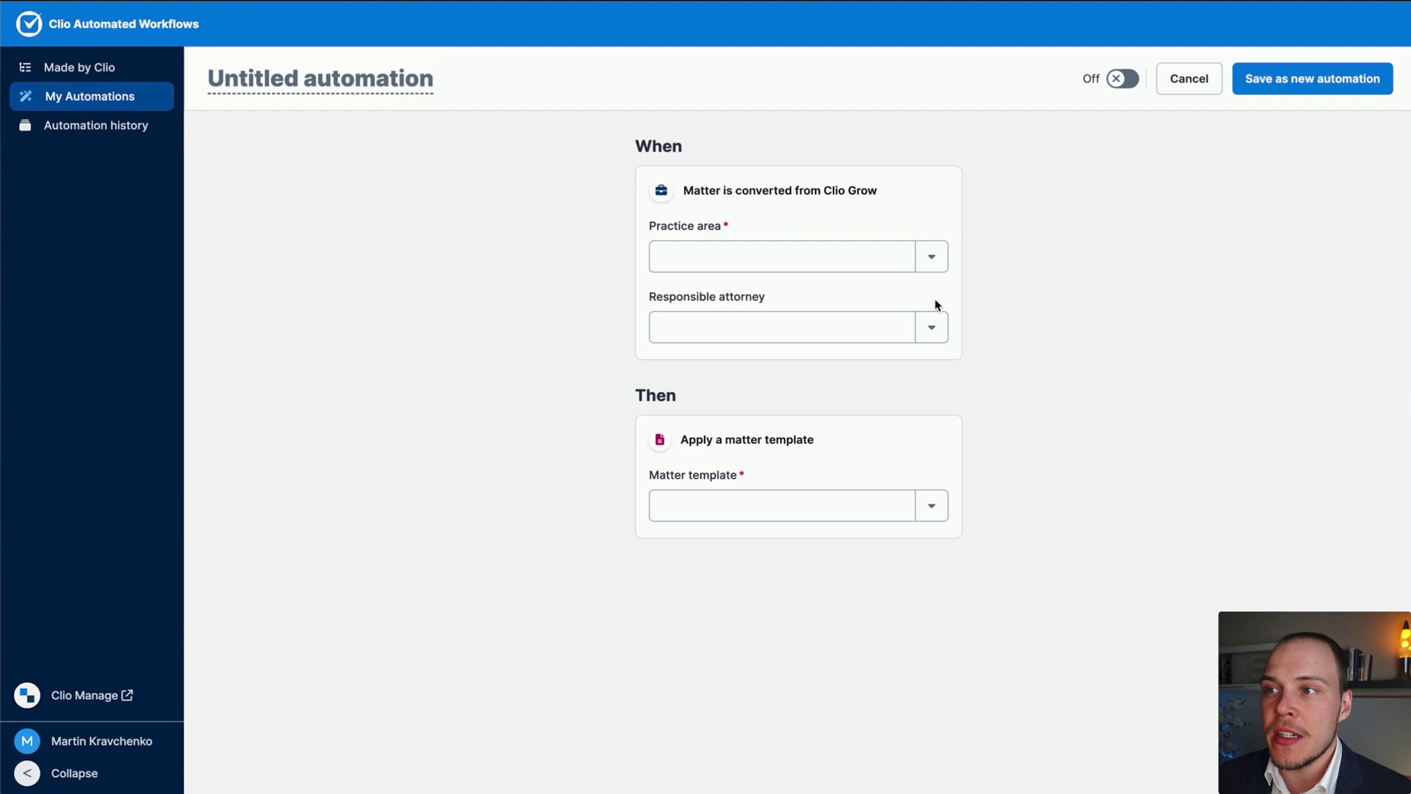
left_click(932, 259)
scroll(731, 428, "down", 1)
left_click(741, 362)
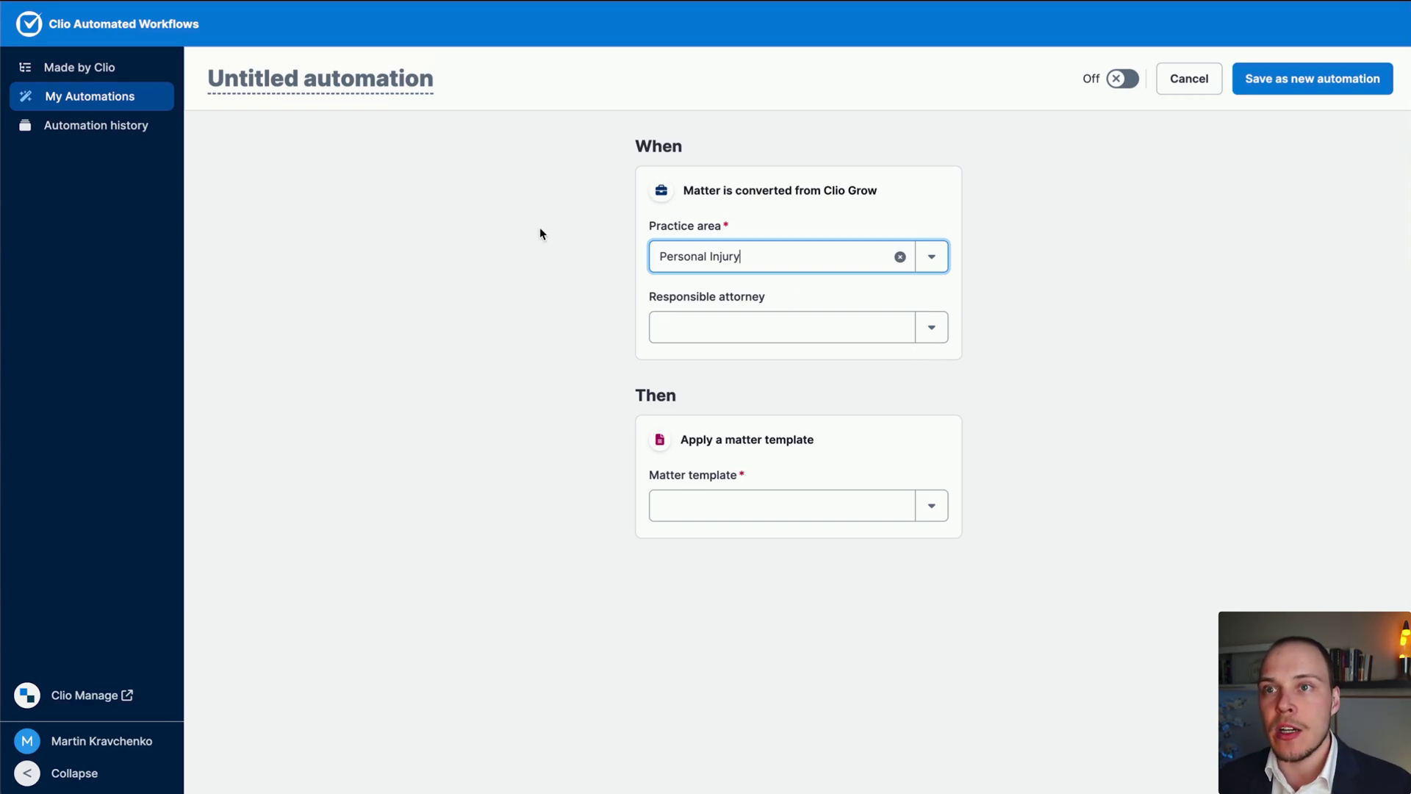
left_click(934, 506)
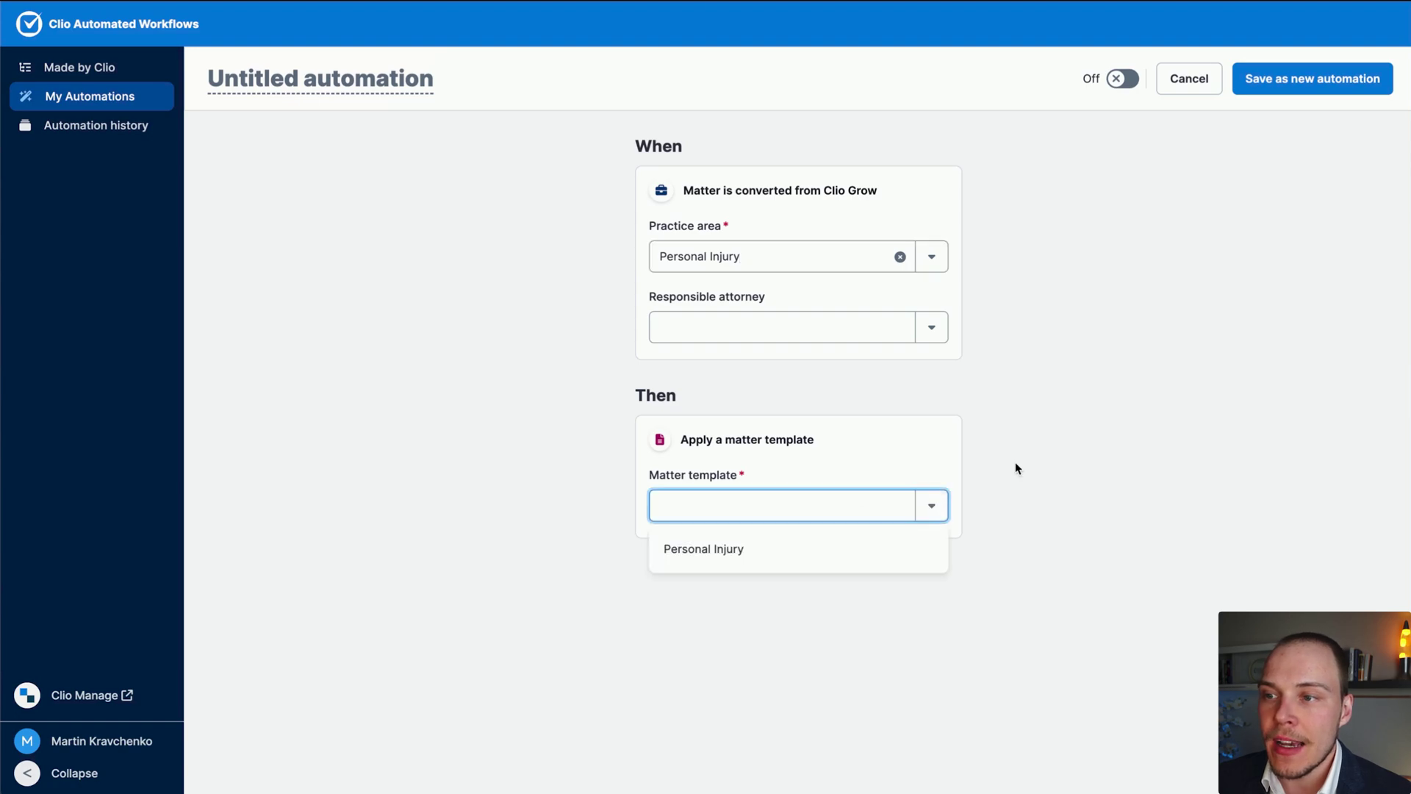
left_click(694, 551)
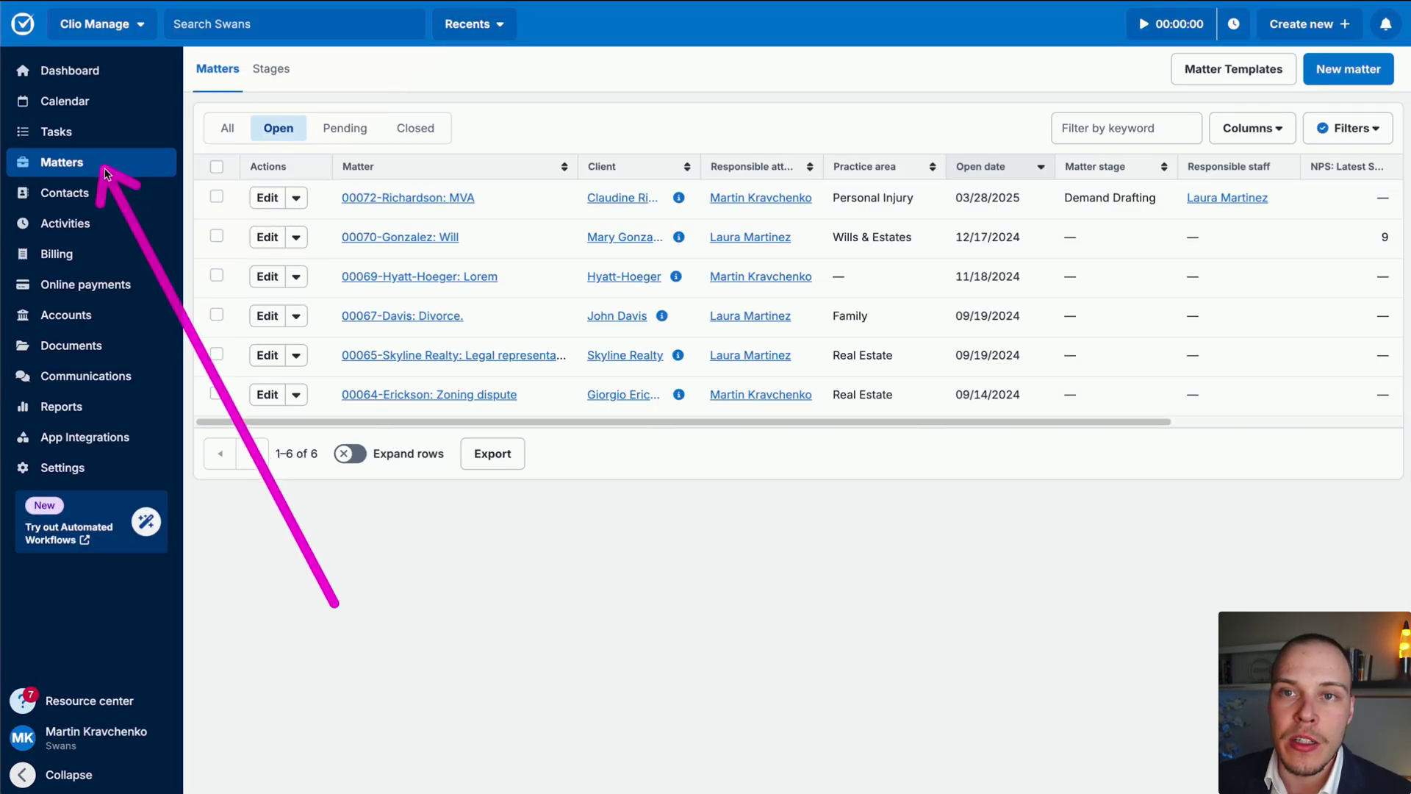
left_click(1235, 72)
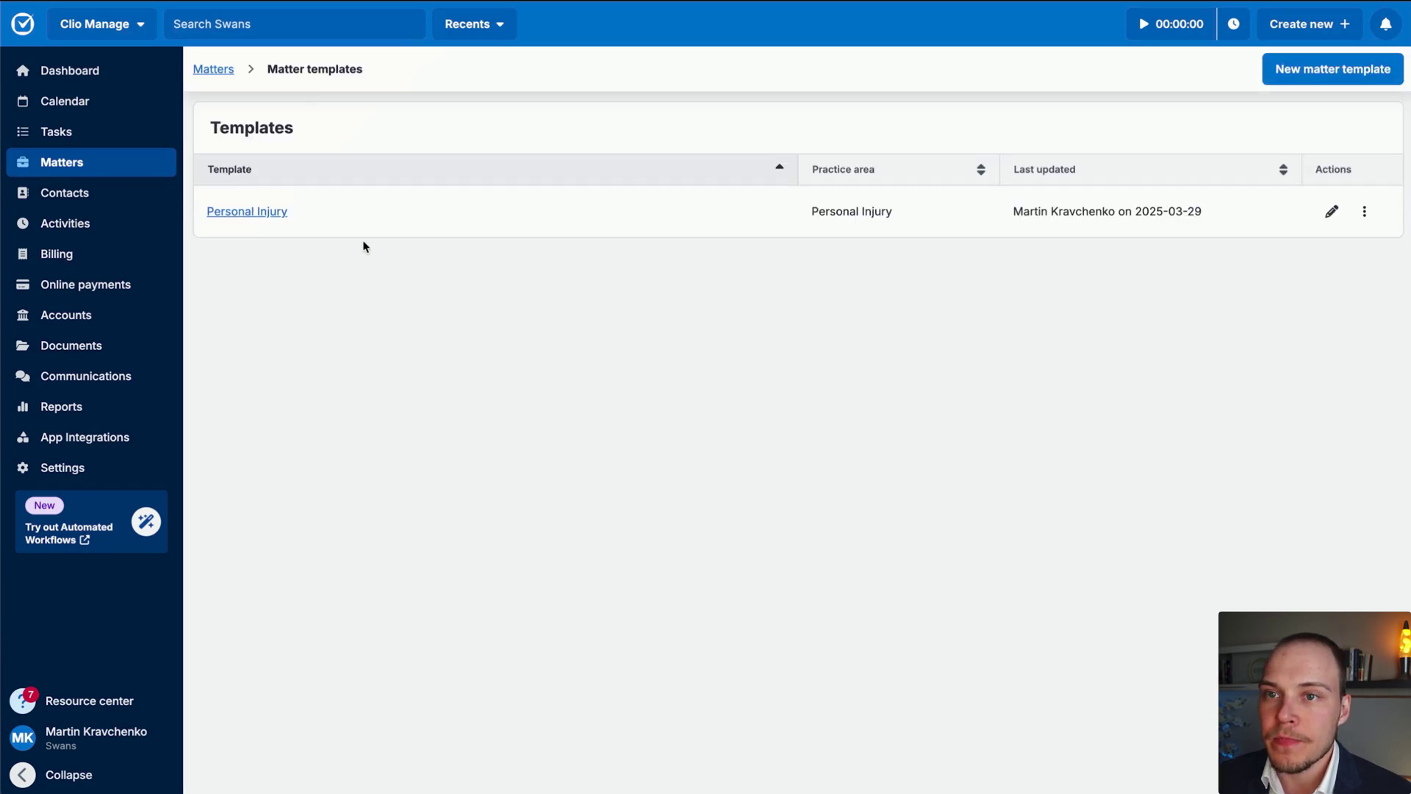
left_click(236, 211)
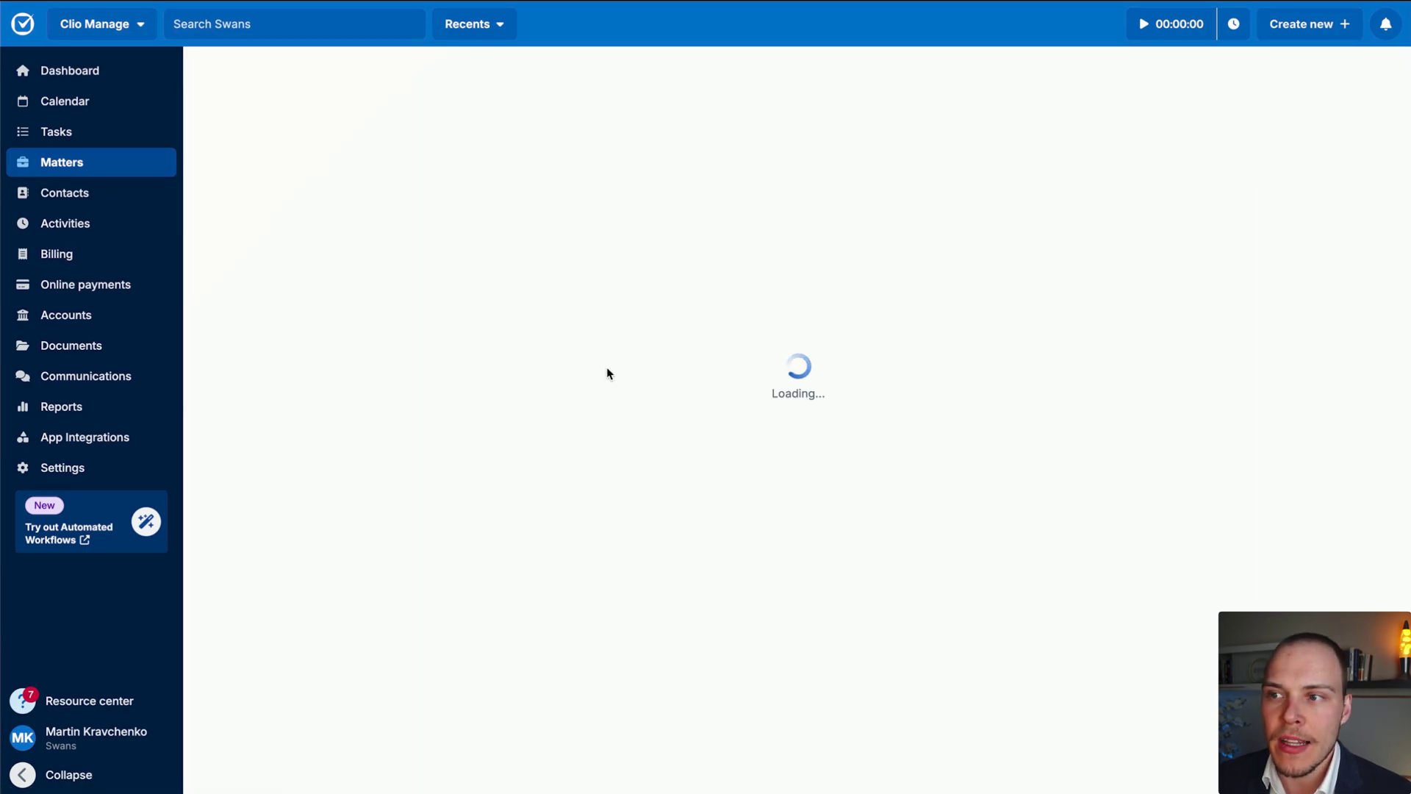
scroll(778, 357, "down", 3)
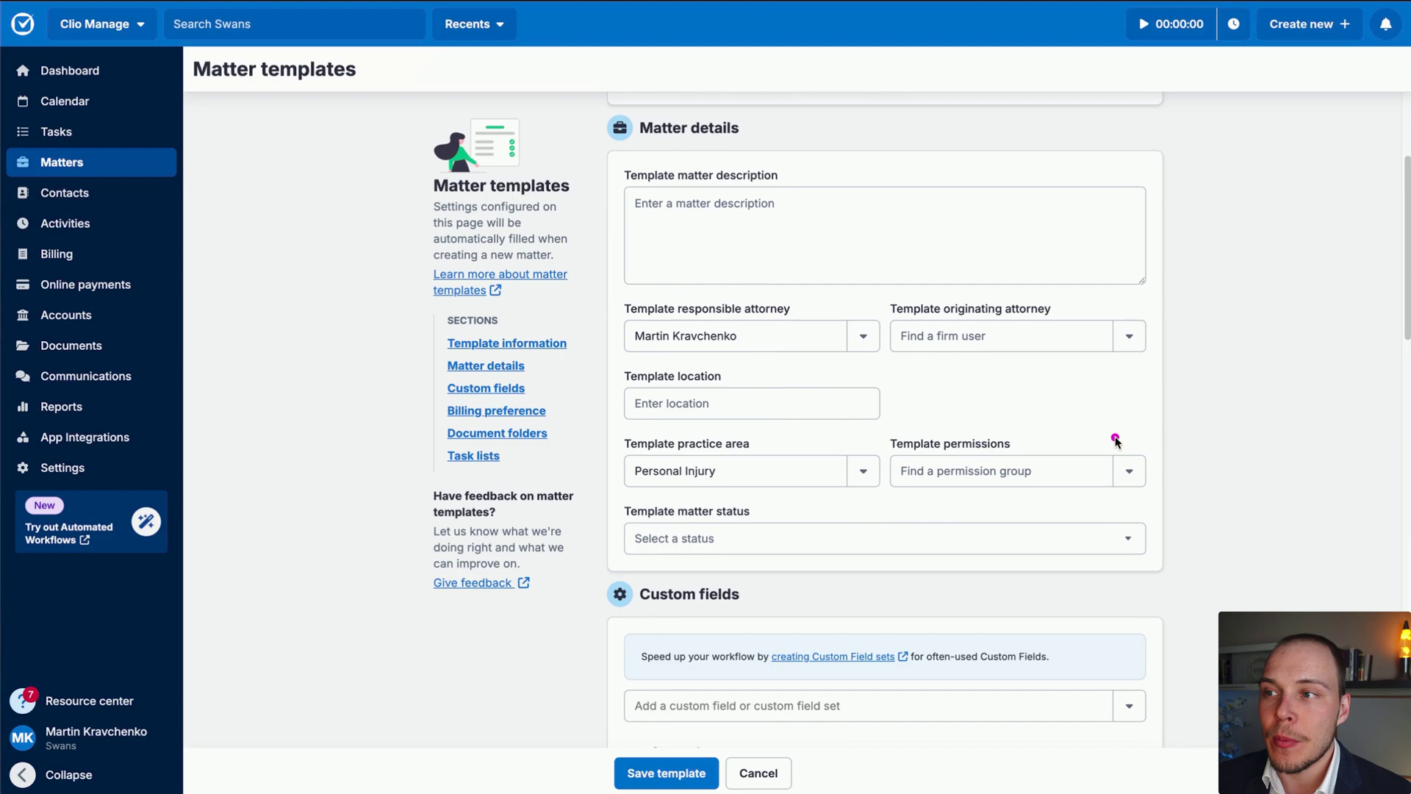
scroll(904, 463, "down", 10)
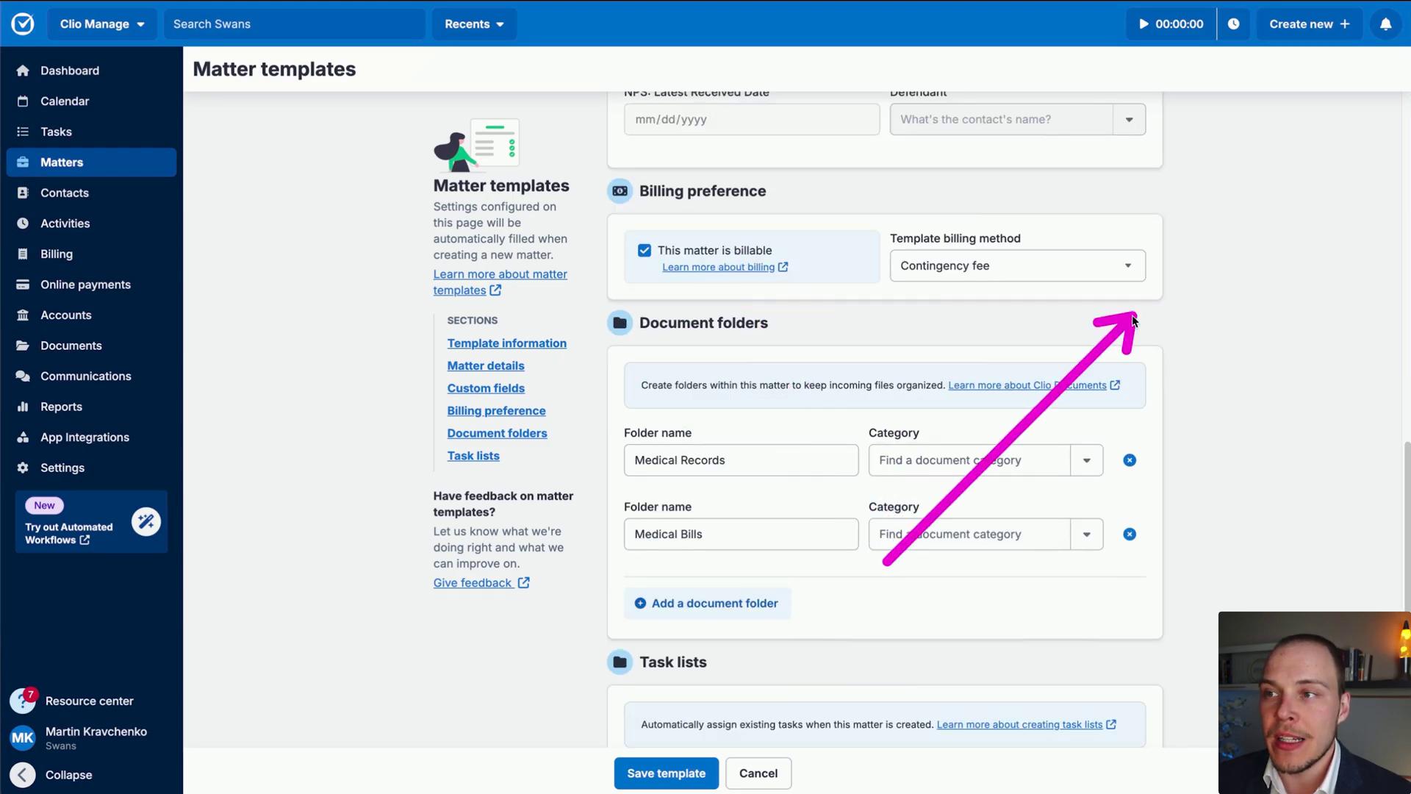
scroll(1039, 427, "down", 1)
scroll(1039, 427, "down", 1)
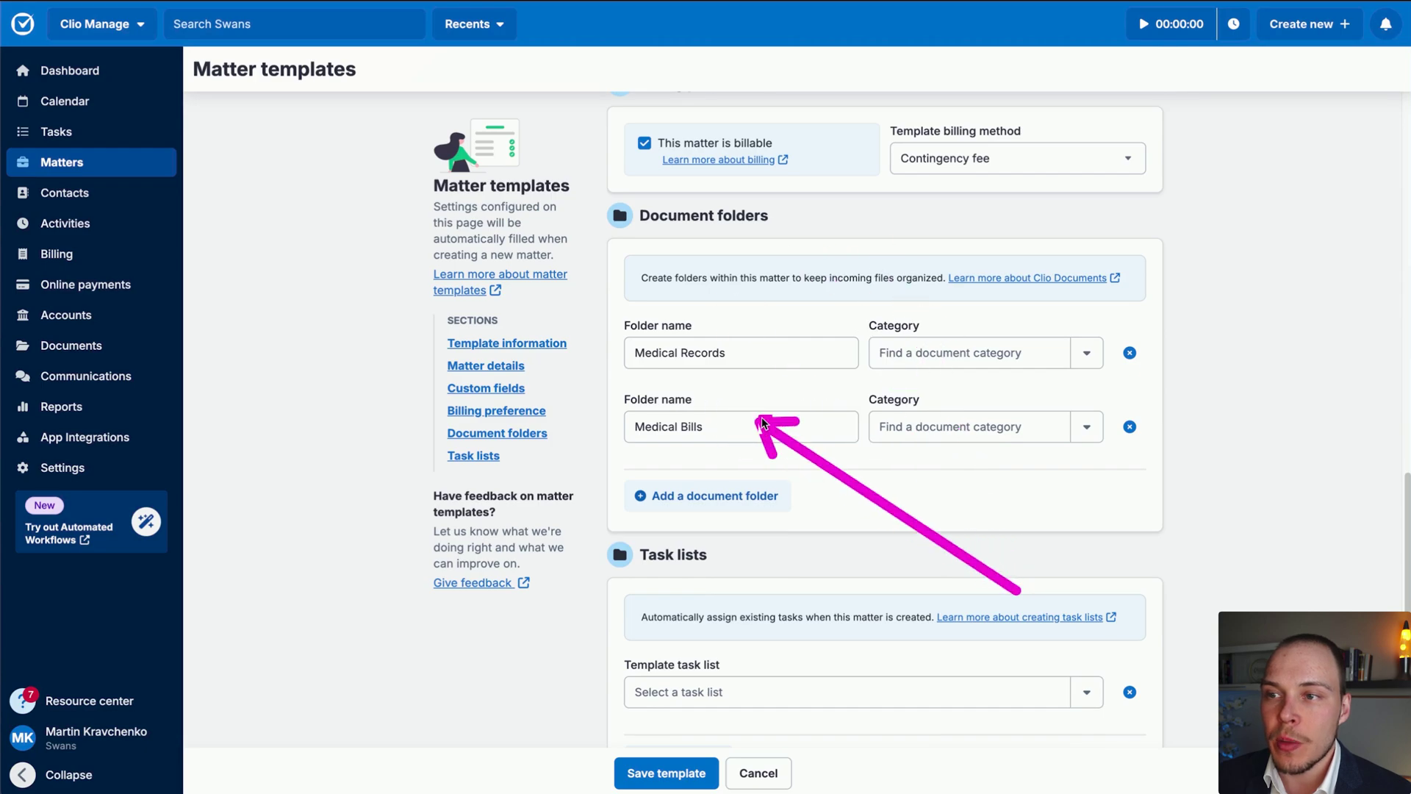
scroll(691, 625, "down", 1)
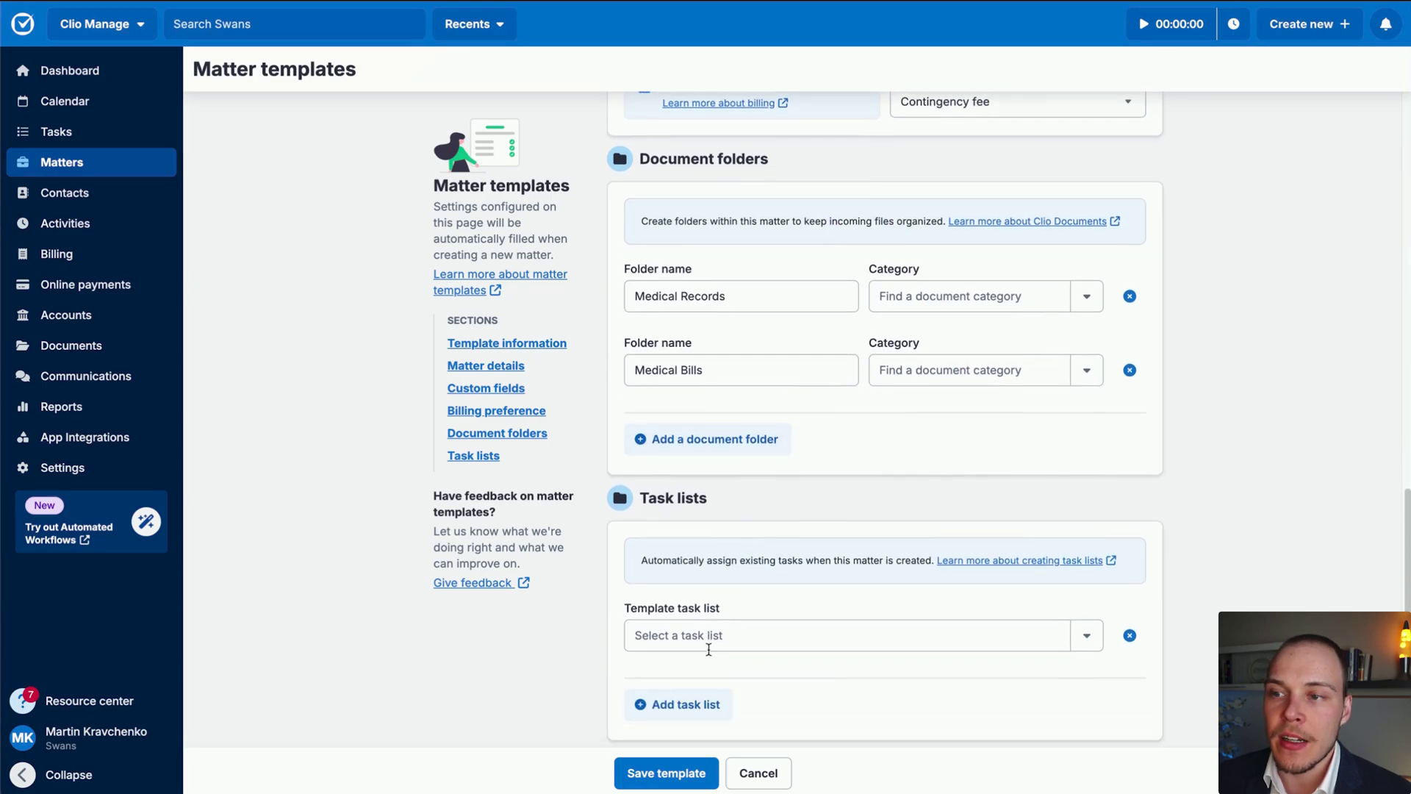
scroll(708, 642, "up", 3)
scroll(719, 647, "down", 1)
scroll(720, 643, "down", 1)
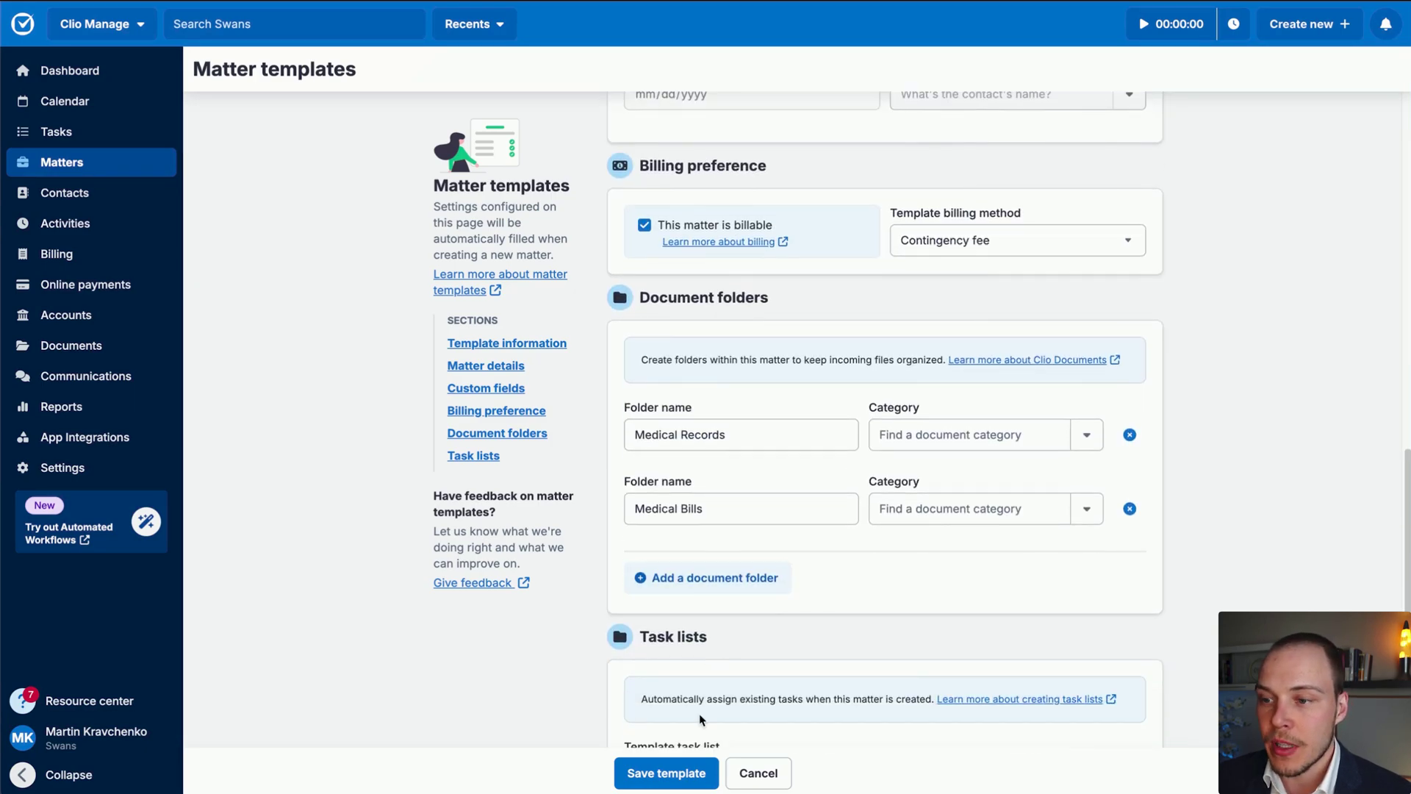
mouse_move(944, 597)
left_mouse_down()
mouse_move(677, 425)
mouse_move(665, 316)
mouse_move(672, 346)
mouse_move(678, 237)
mouse_move(893, 225)
mouse_move(917, 267)
mouse_move(693, 431)
mouse_move(733, 450)
mouse_move(636, 291)
mouse_move(712, 441)
mouse_move(694, 441)
mouse_move(702, 529)
left_mouse_up()
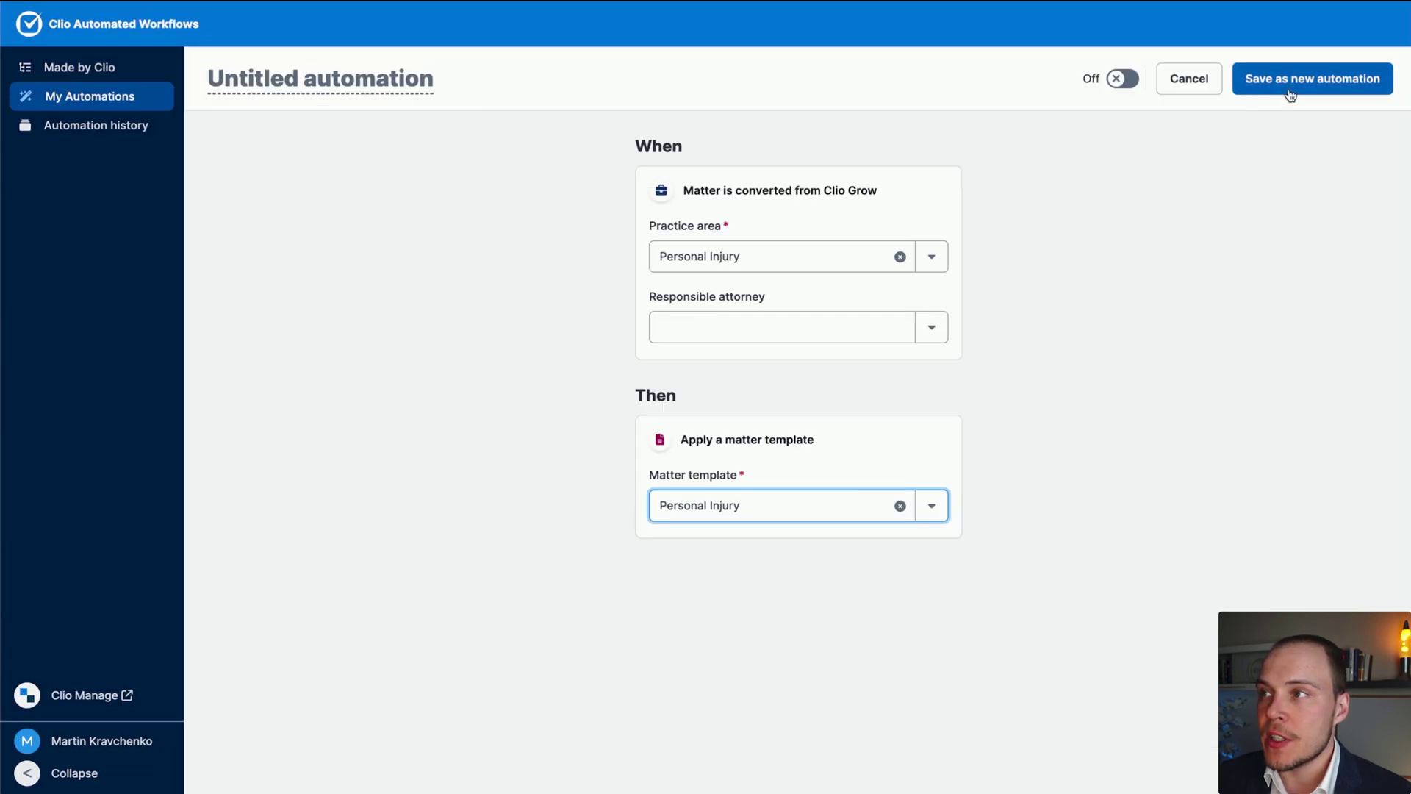
Name the automation 'Personal Injury: Conversion from Grow', save it as new, and switch it to Active
left_click(337, 85)
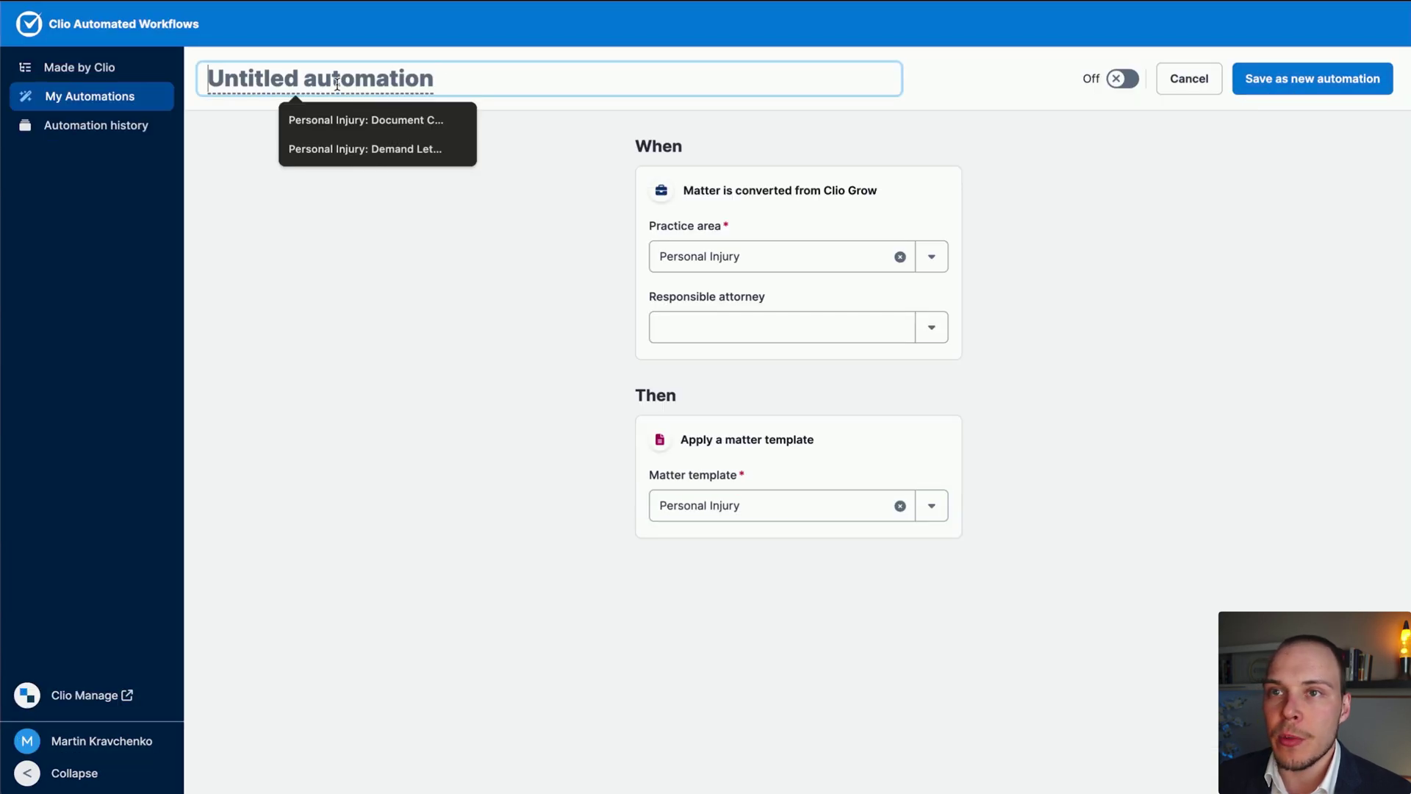
type("Persona")
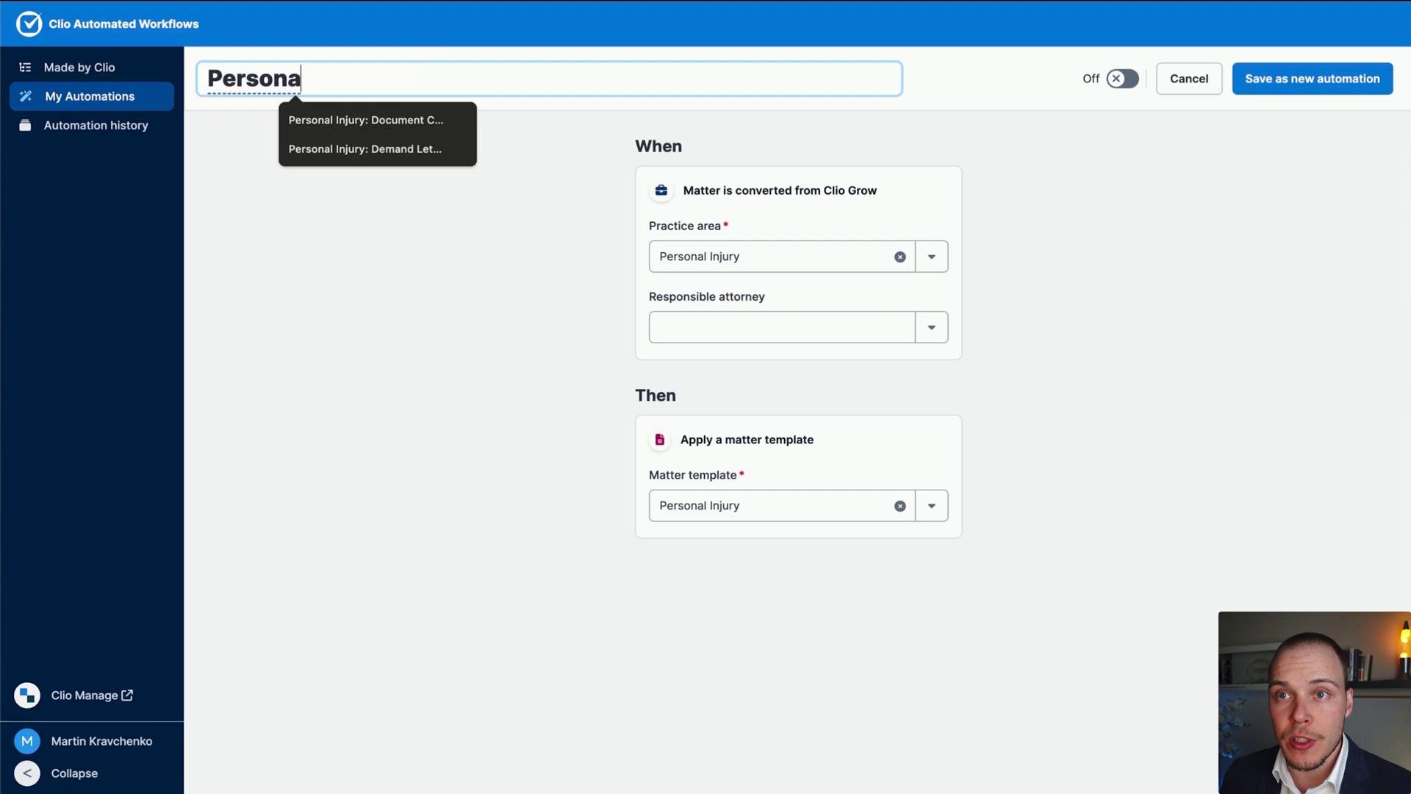
type("l Injury: COnv")
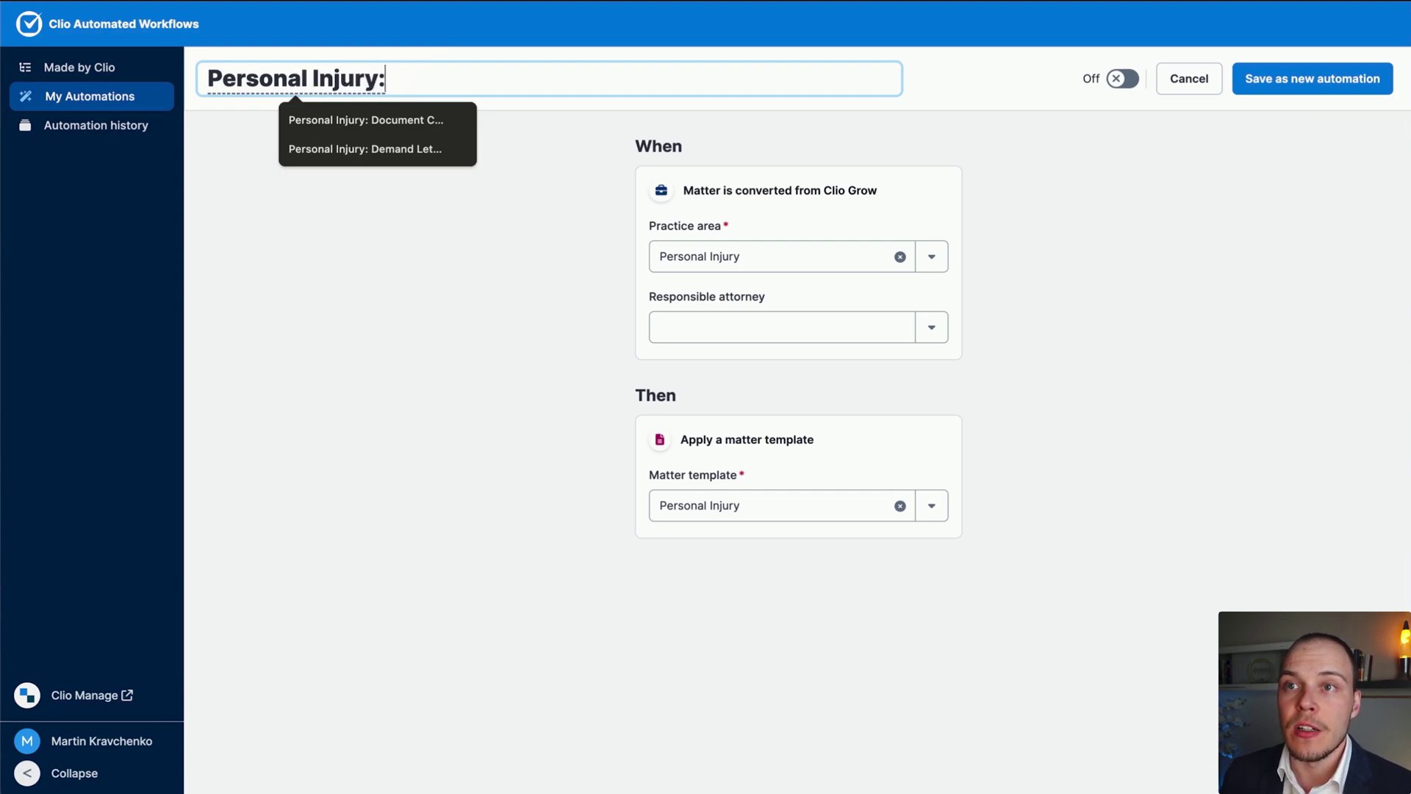
key("BackSpace")
key("BackSpace")
key("BackSpace")
type("onversion")
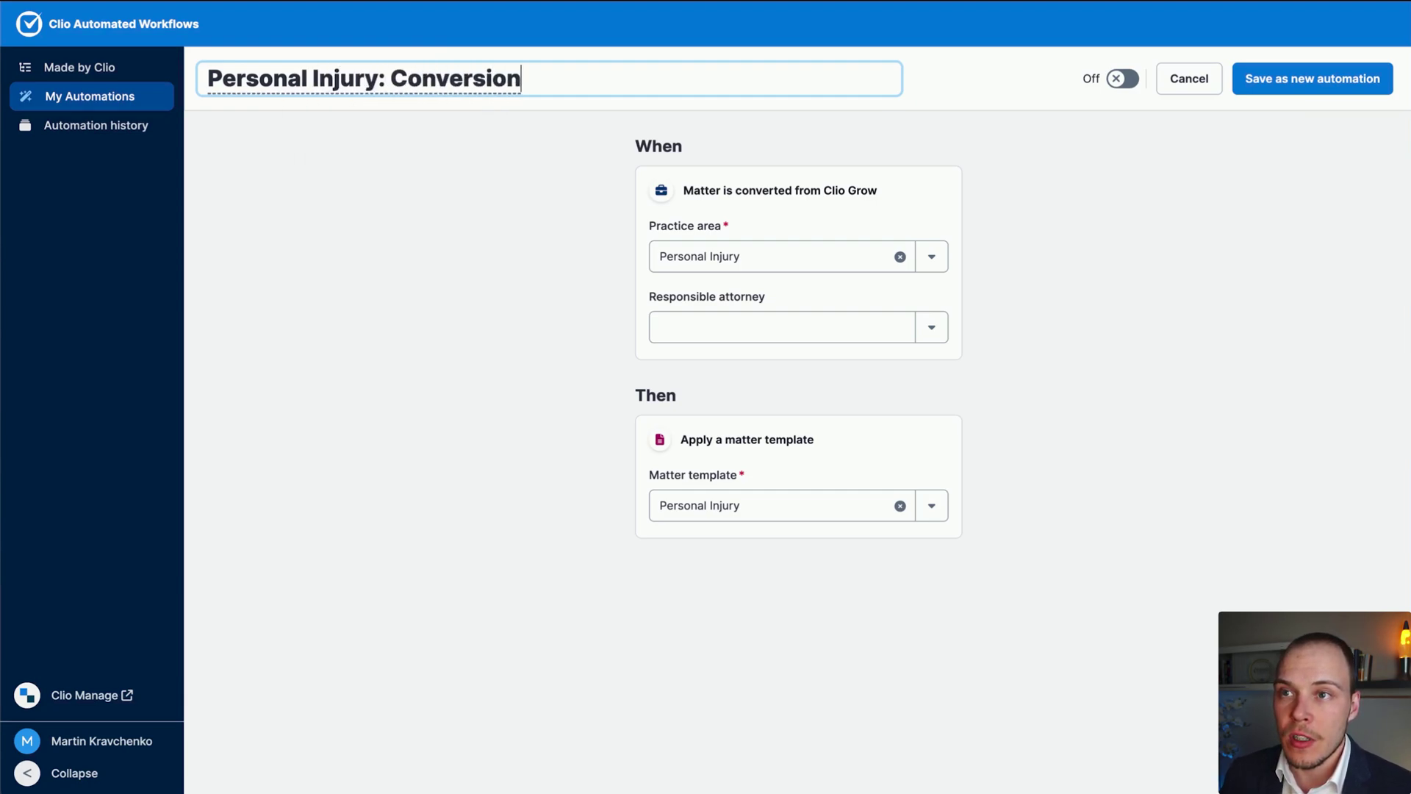
type(" from Grow")
left_click(772, 121)
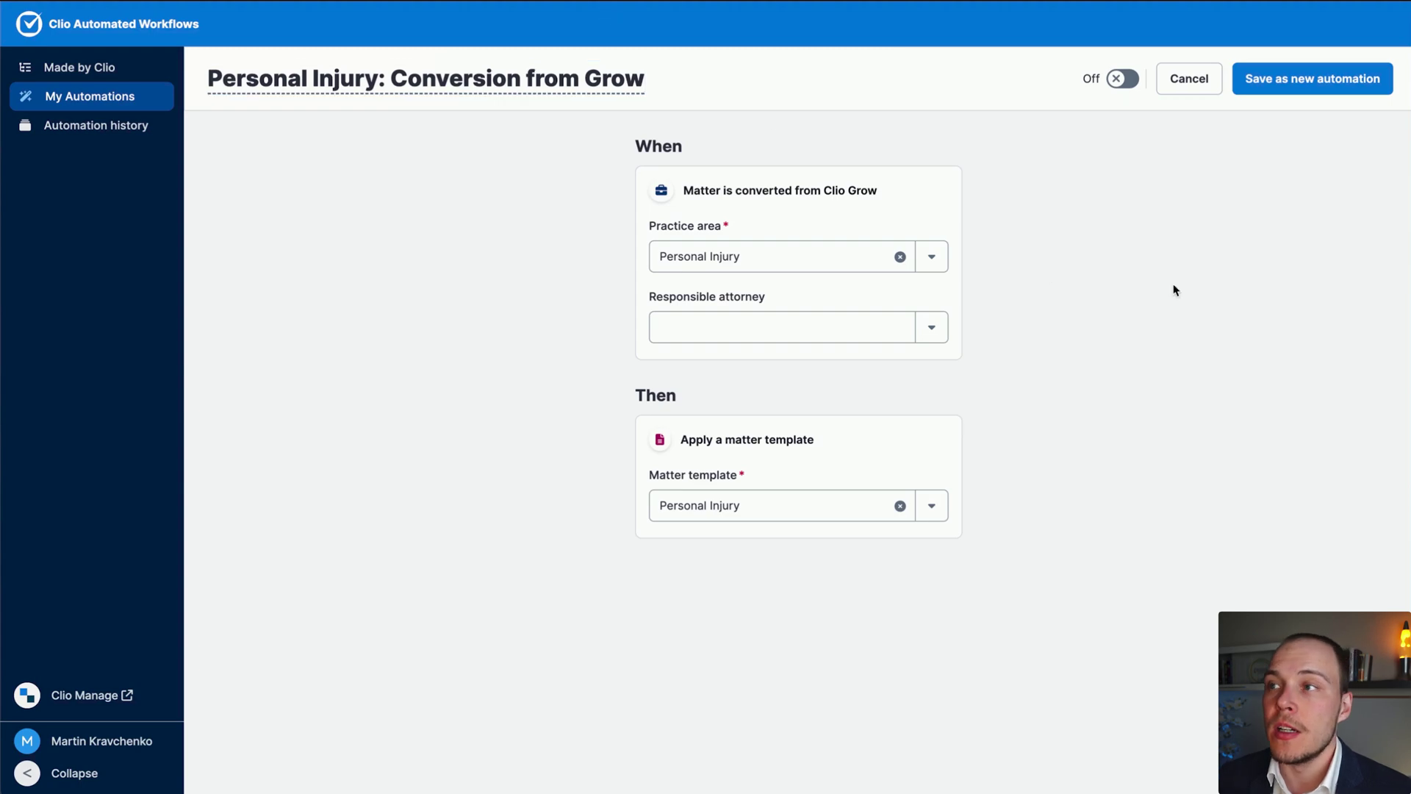
left_click(1266, 92)
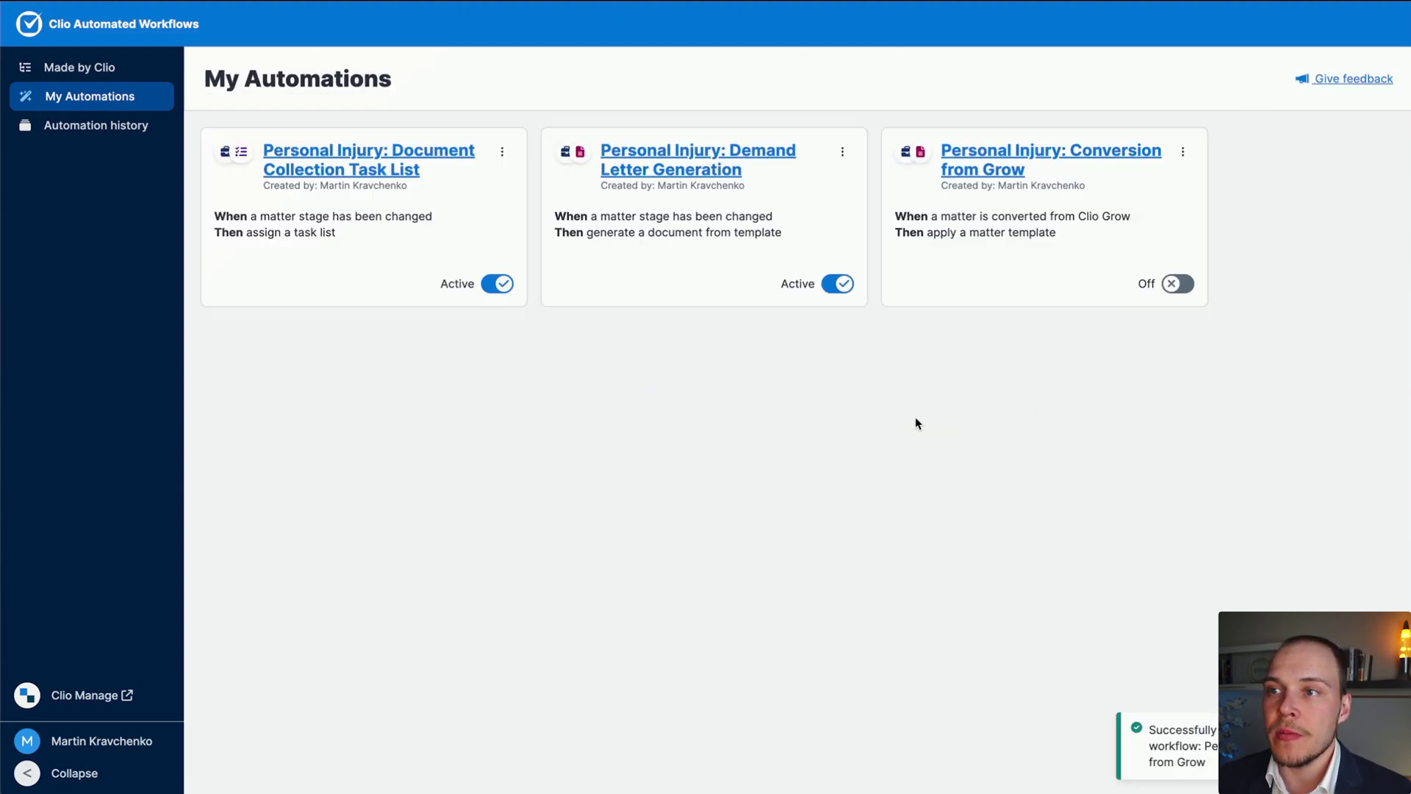
left_click(1178, 284)
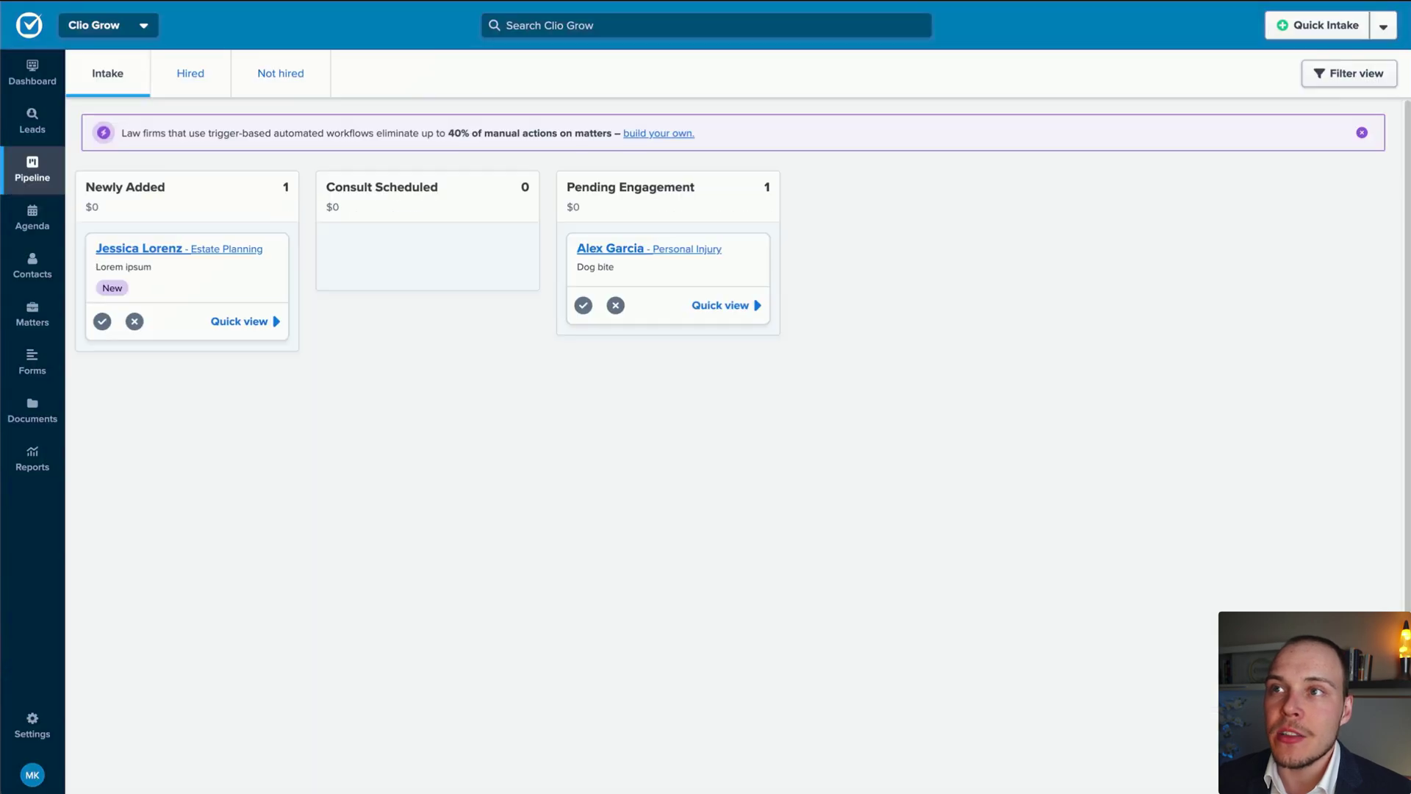
Begin converting the pending dog-bite matter to Clio Manage with practice area Personal Injury
mouse_move(524, 632)
left_mouse_down()
mouse_move(564, 548)
mouse_move(589, 283)
mouse_move(681, 264)
left_mouse_up()
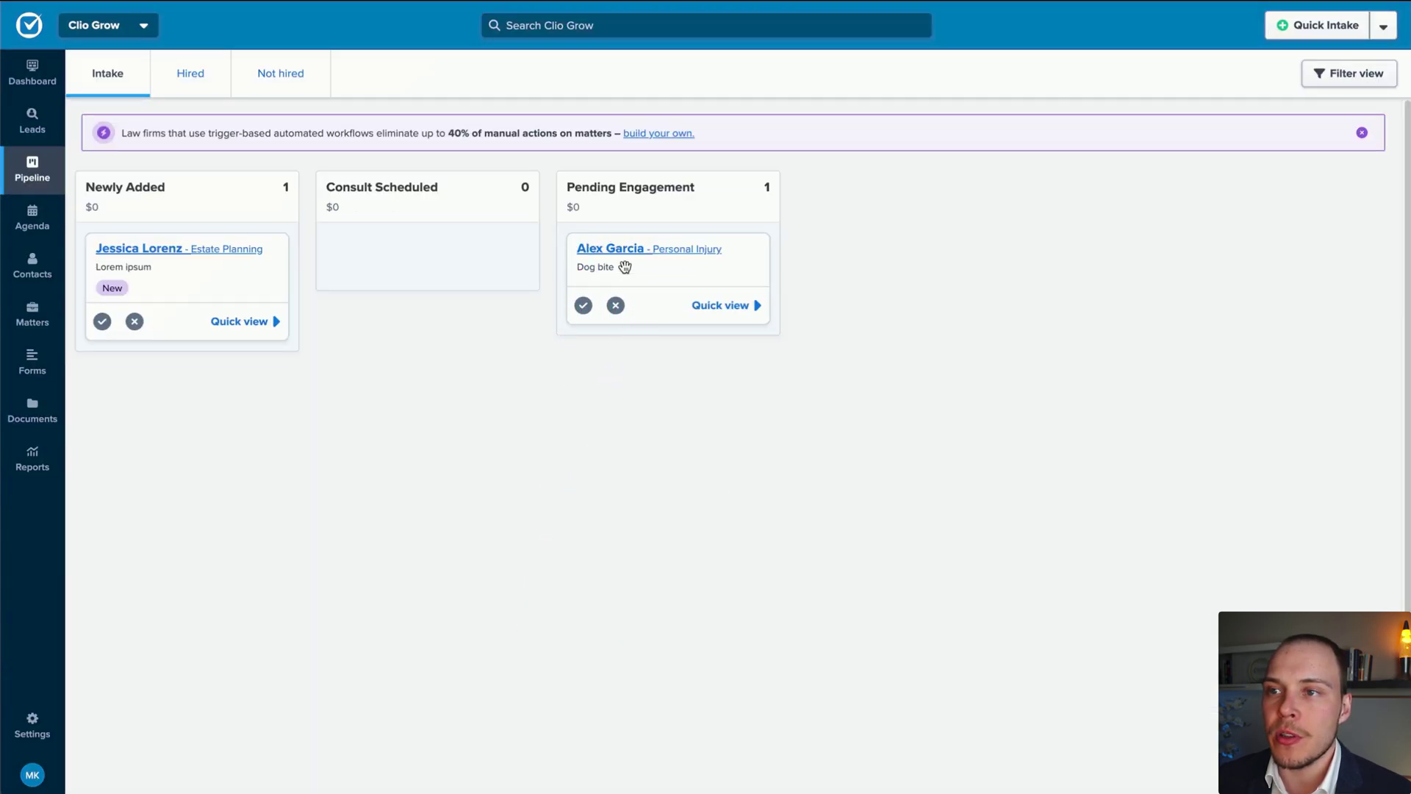
left_click(631, 259)
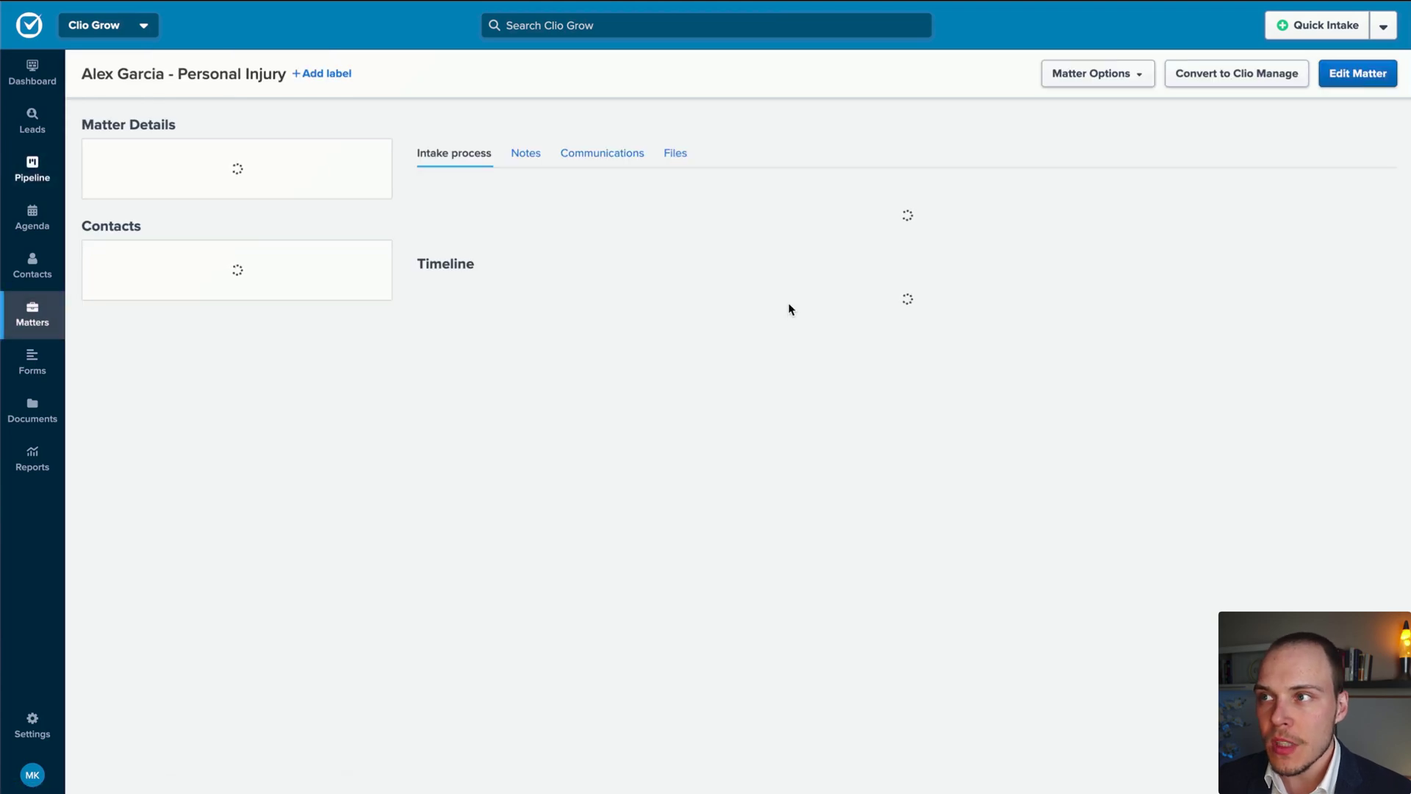
left_click(1219, 79)
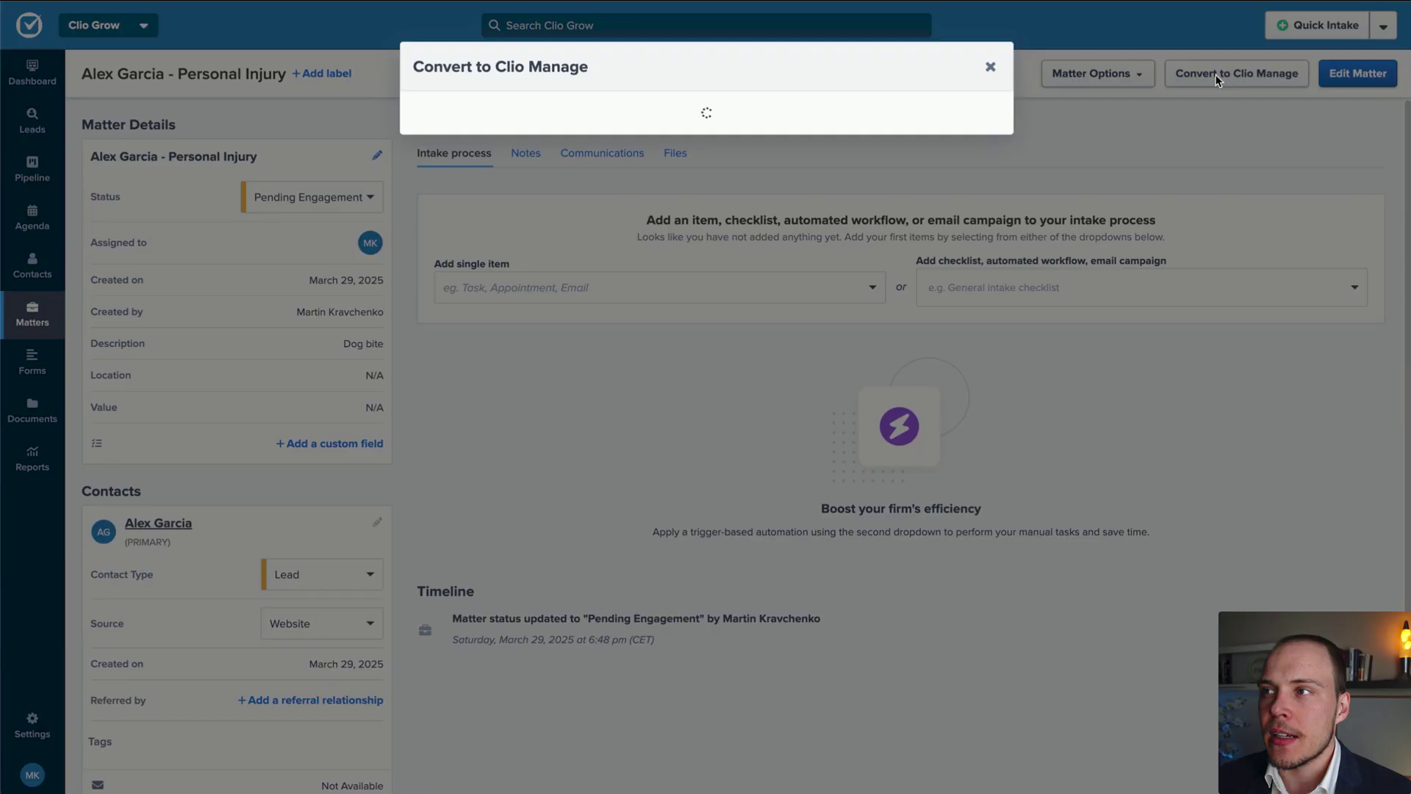
scroll(510, 368, "down", 1)
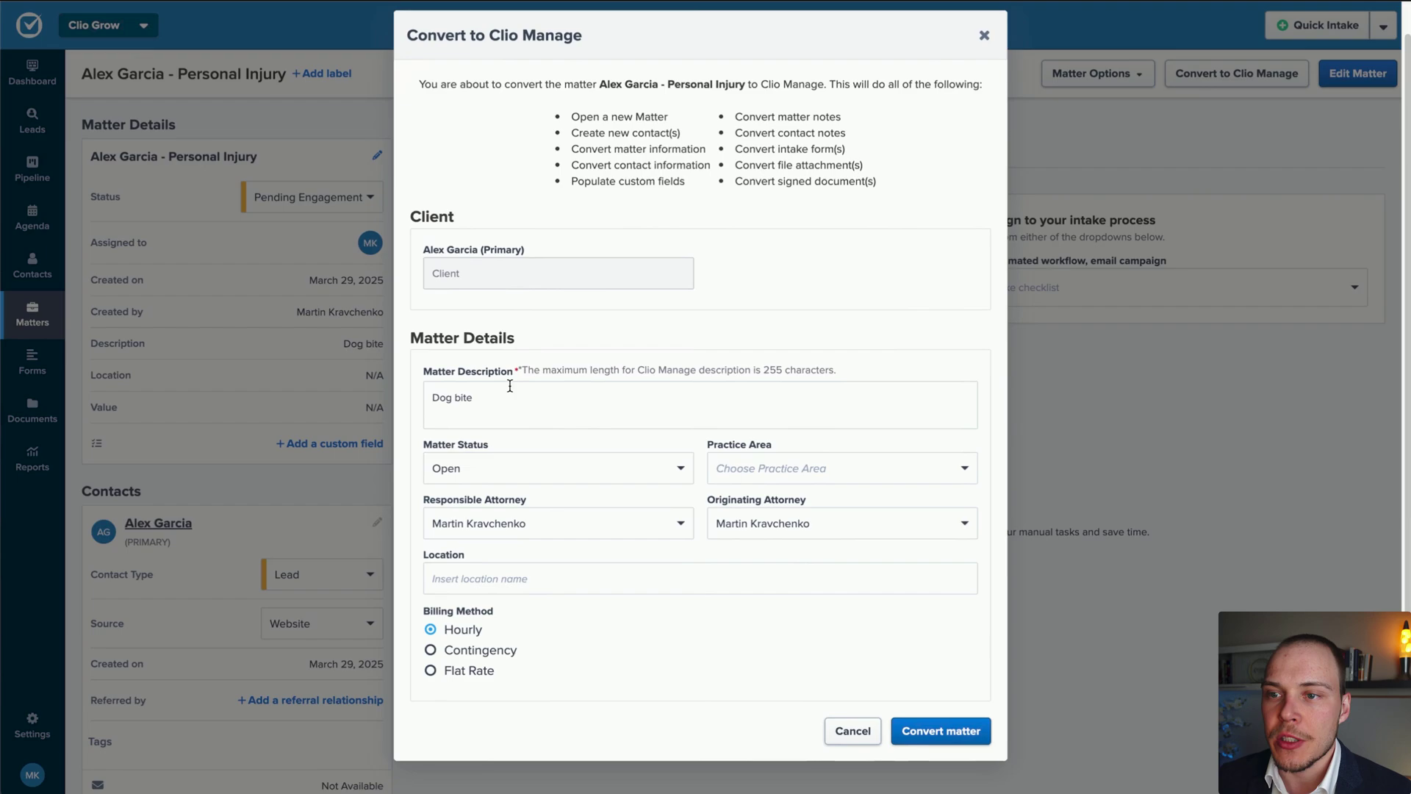
left_click(720, 468)
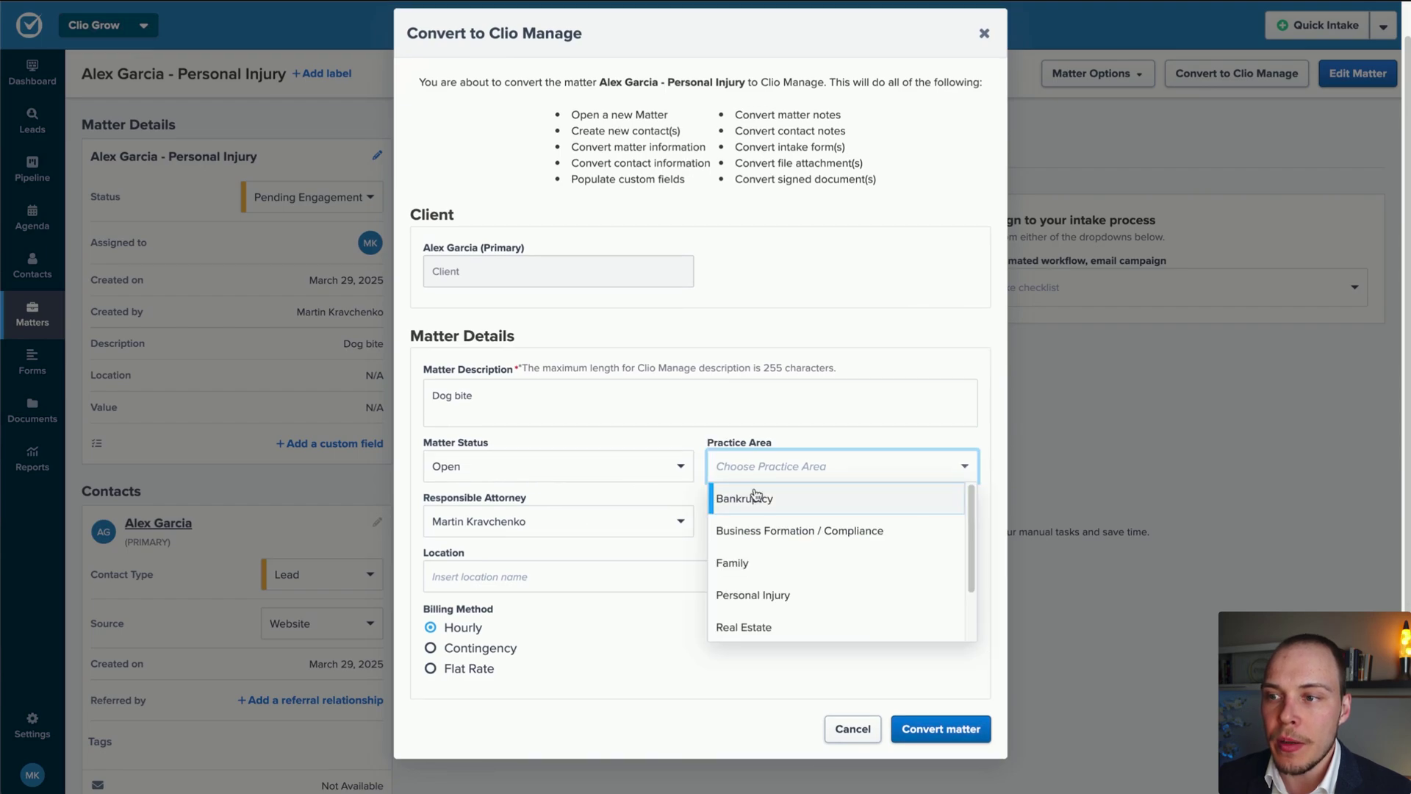
left_click(768, 594)
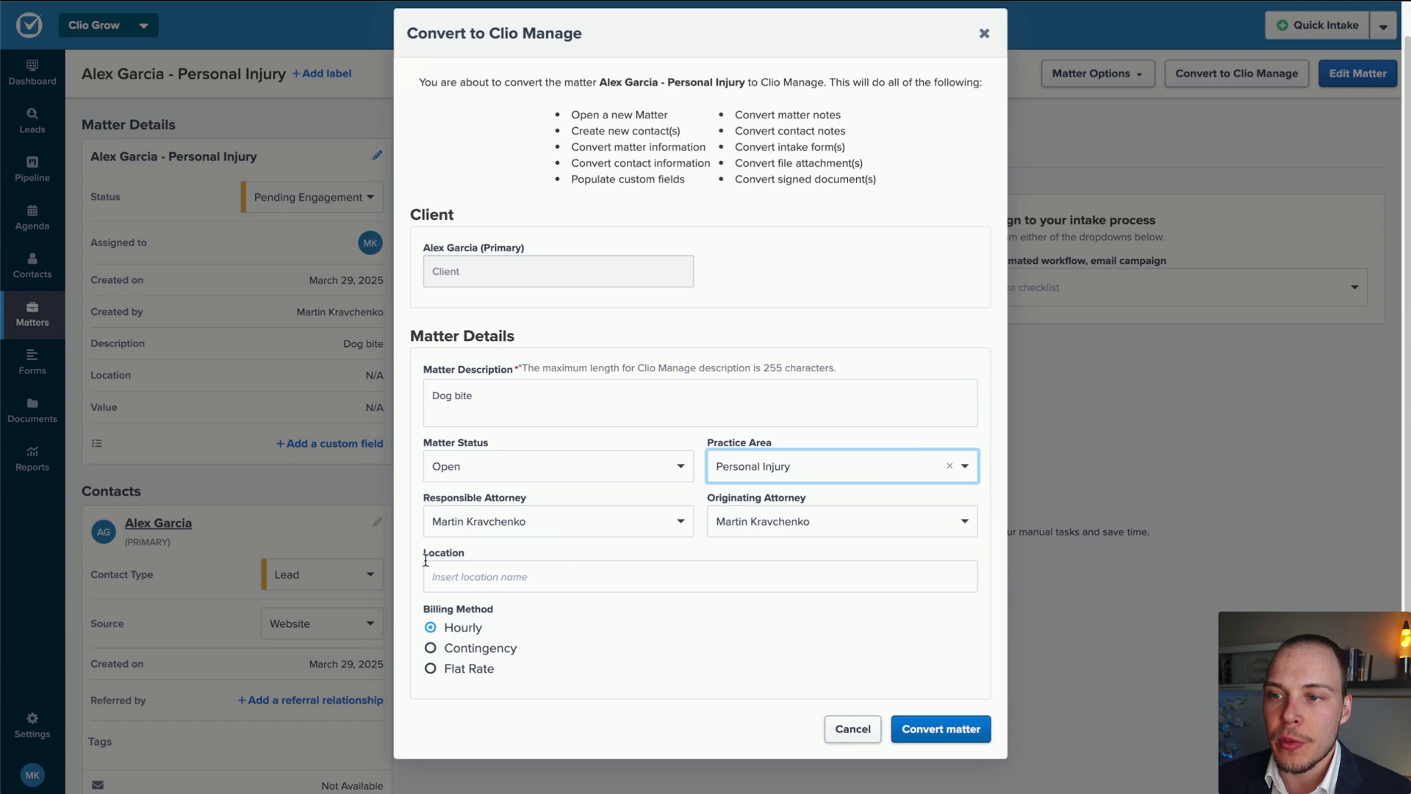
Bill the matter on a 33% contingency rate and complete the conversion
left_click(463, 649)
scroll(540, 627, "down", 1)
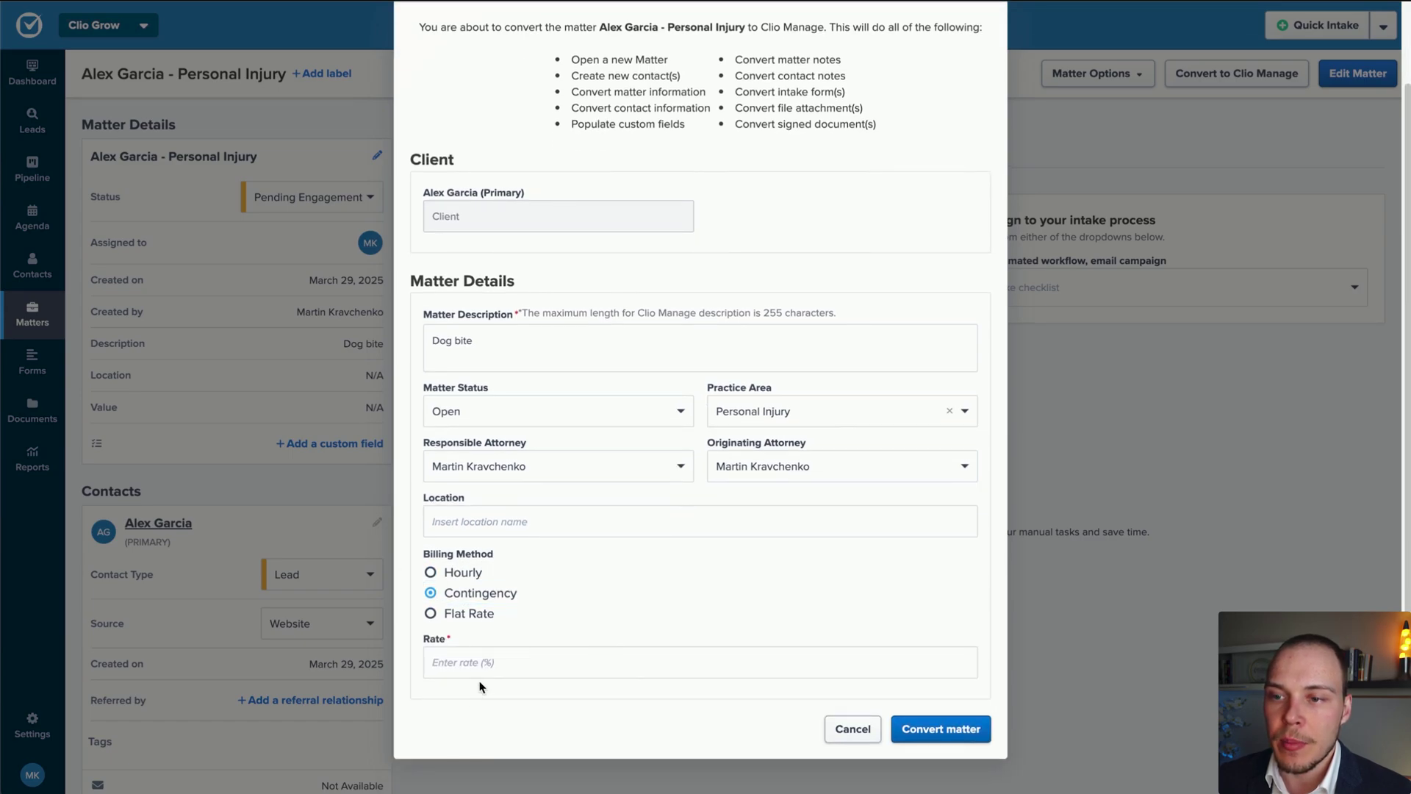
left_click(488, 668)
type("33")
left_click(559, 714)
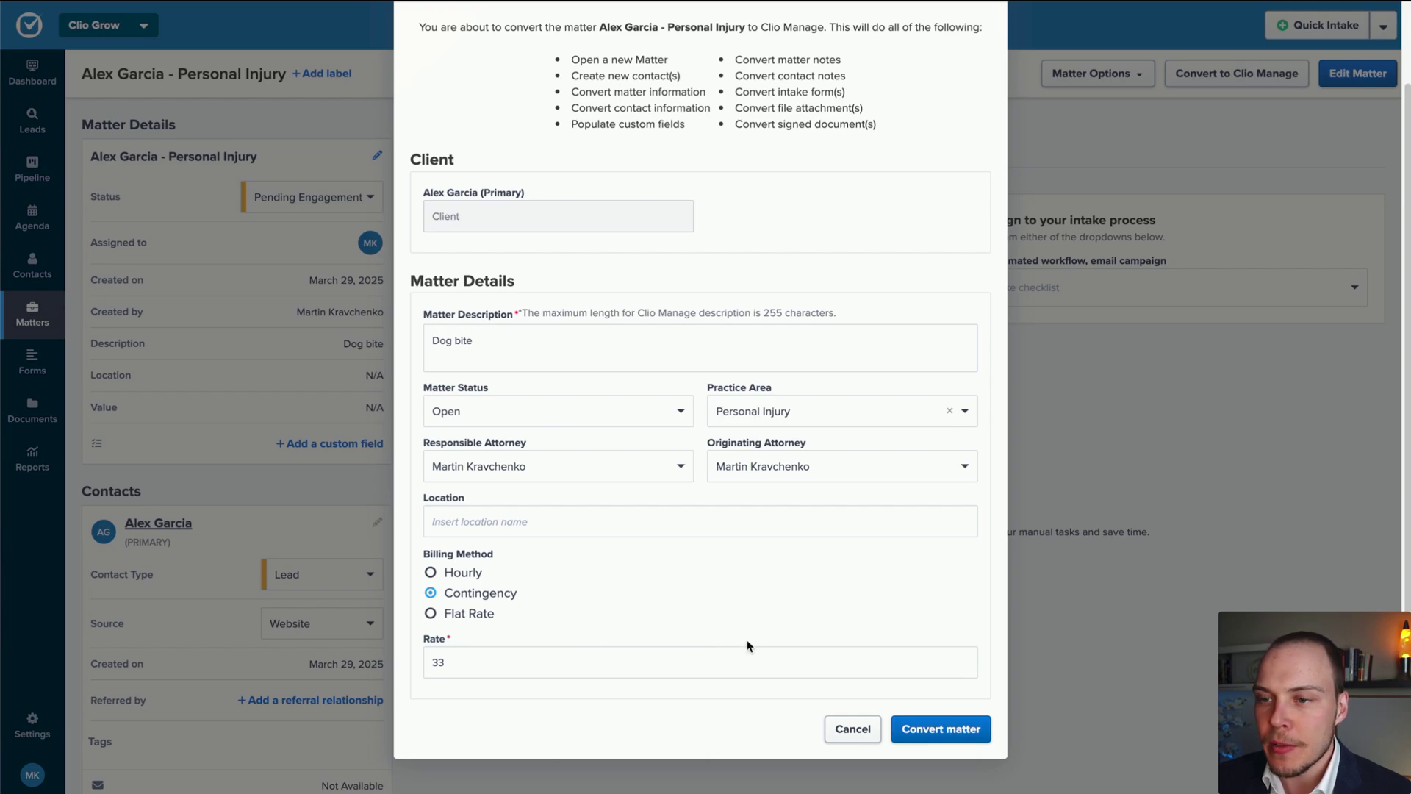
left_click(936, 738)
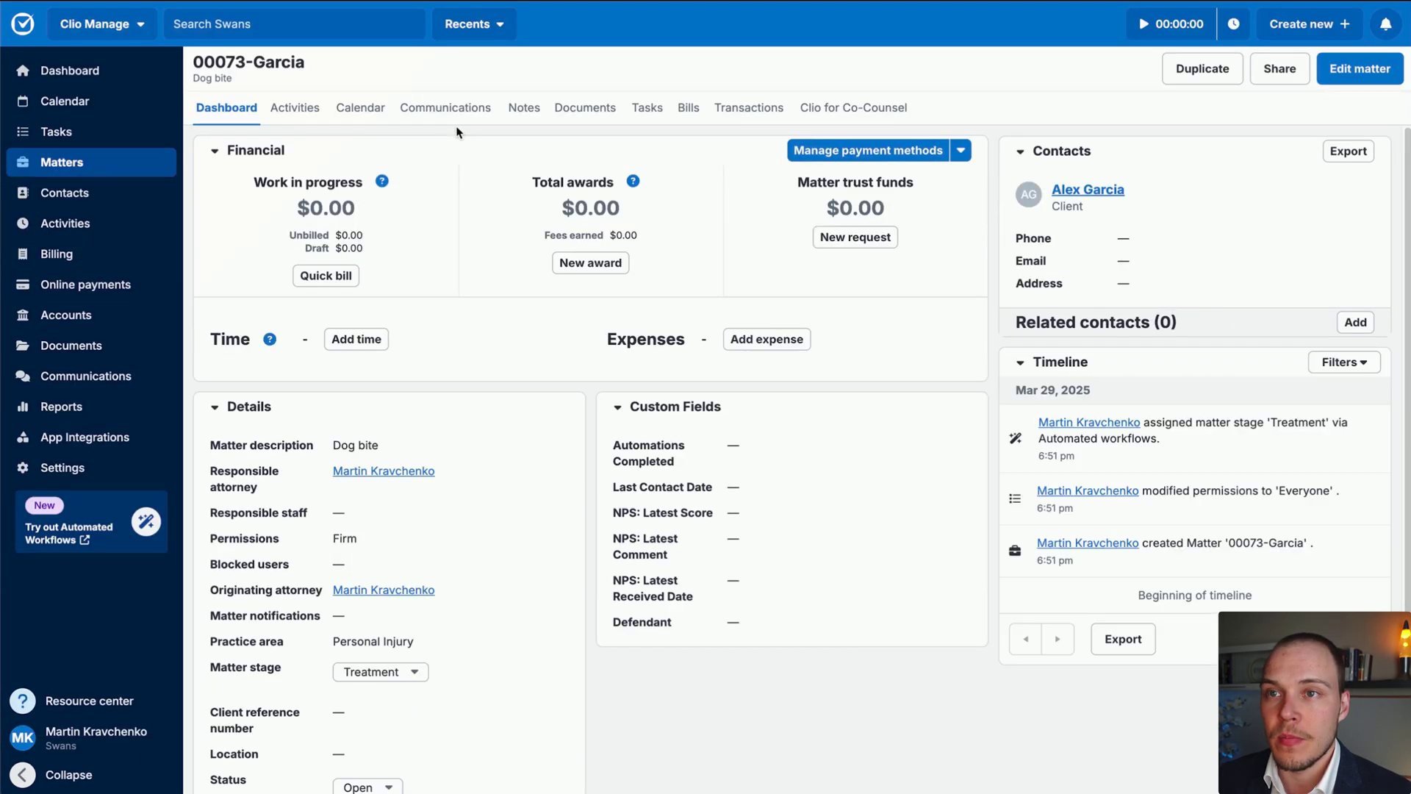
left_click(582, 119)
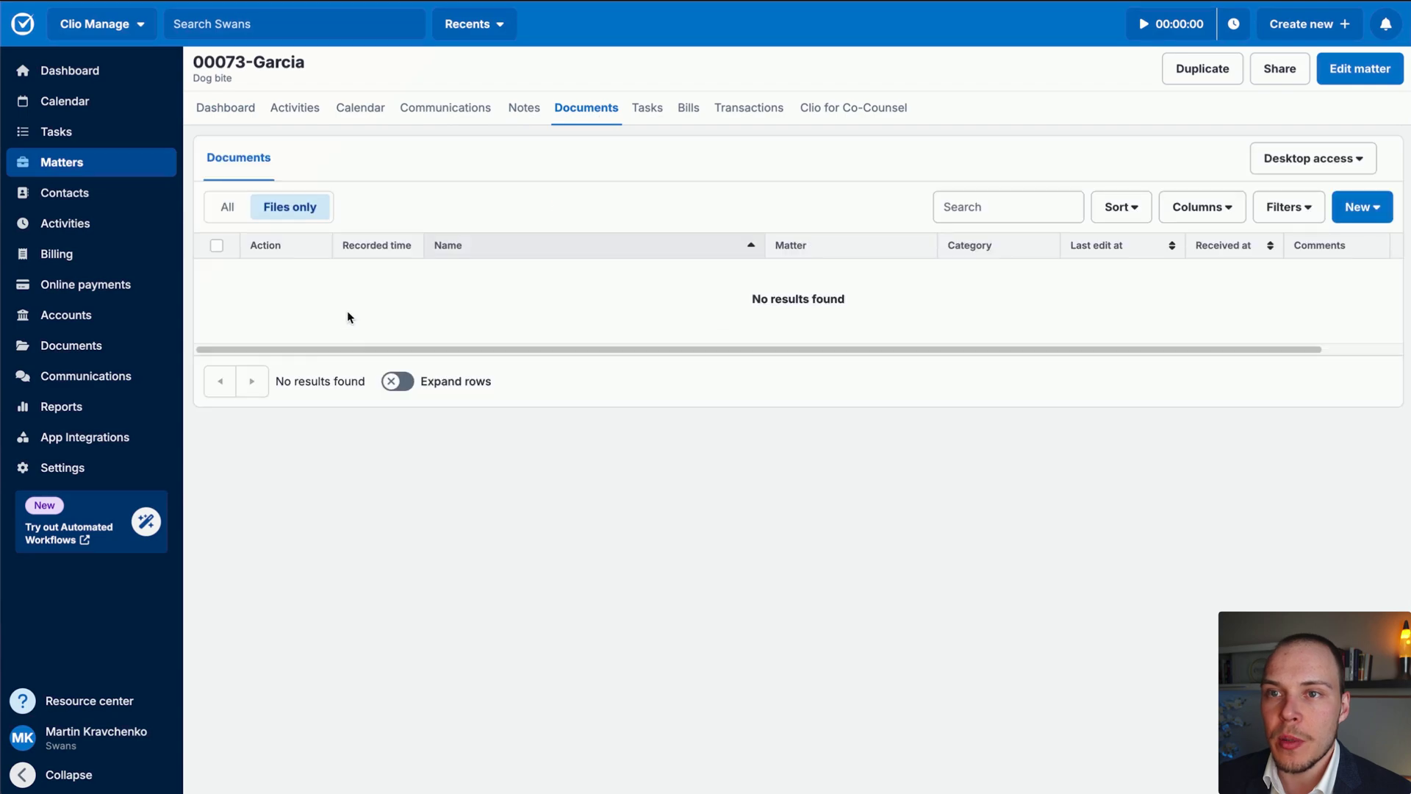
left_click(228, 205)
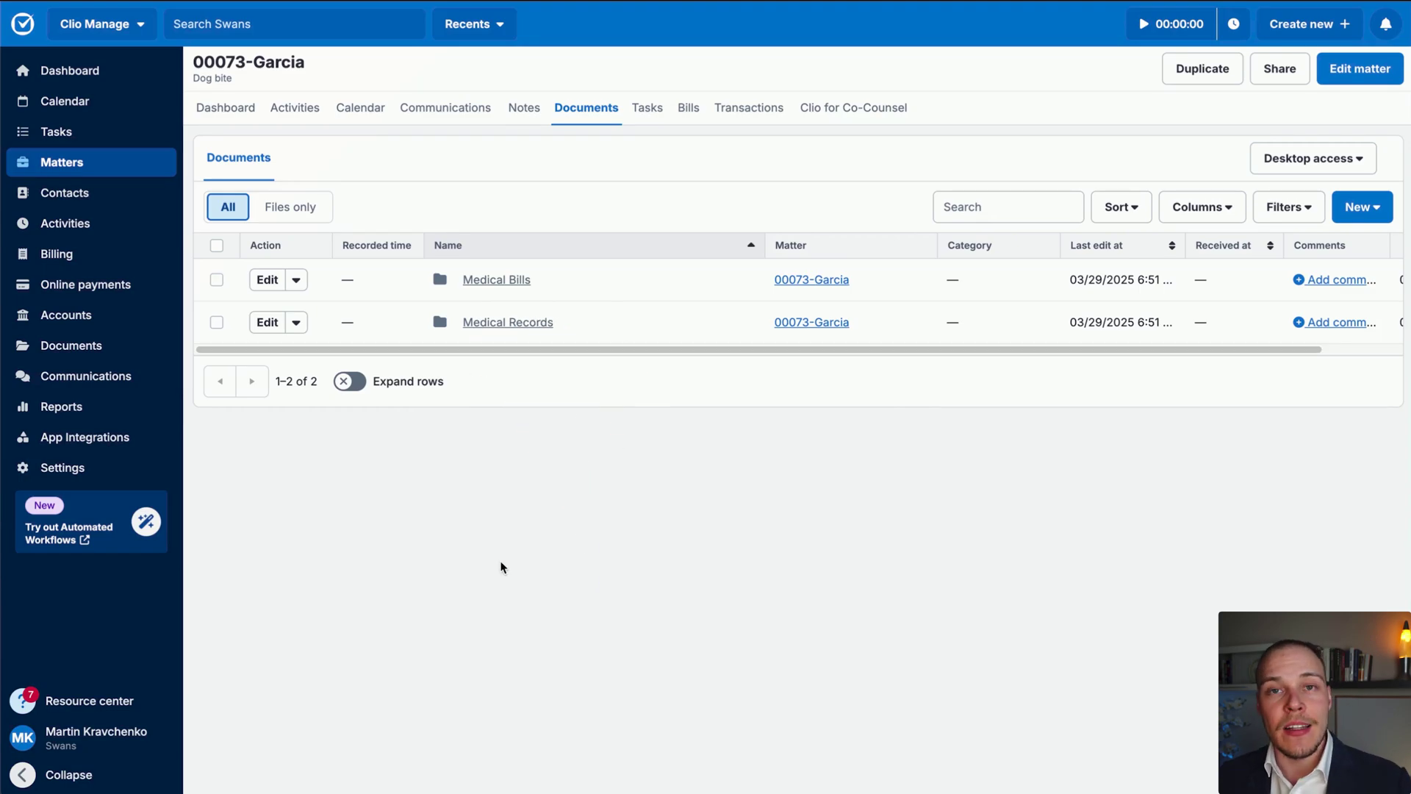
left_click(236, 113)
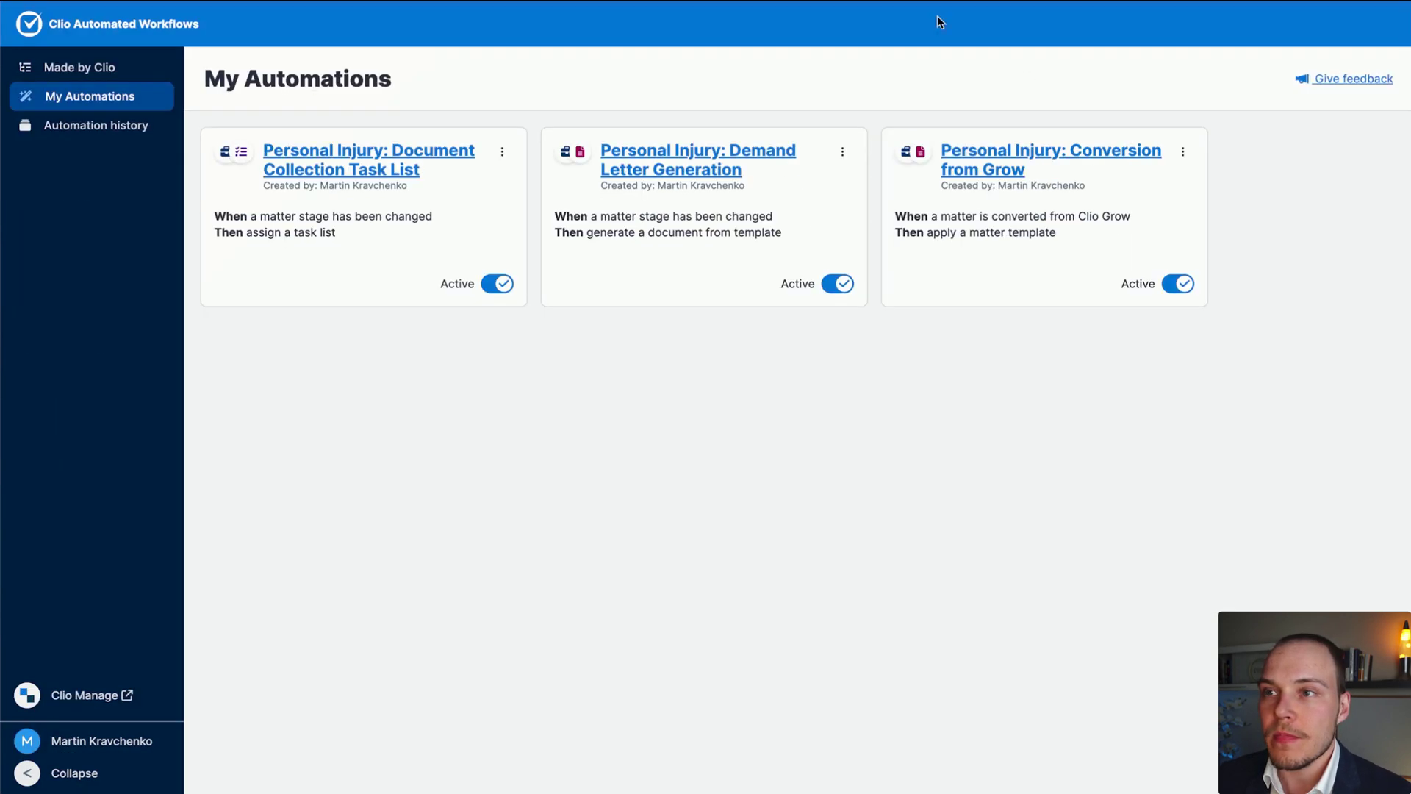
Review Automation history's four runs, including the dog-bite matter's Personal Injury template application
left_click(88, 126)
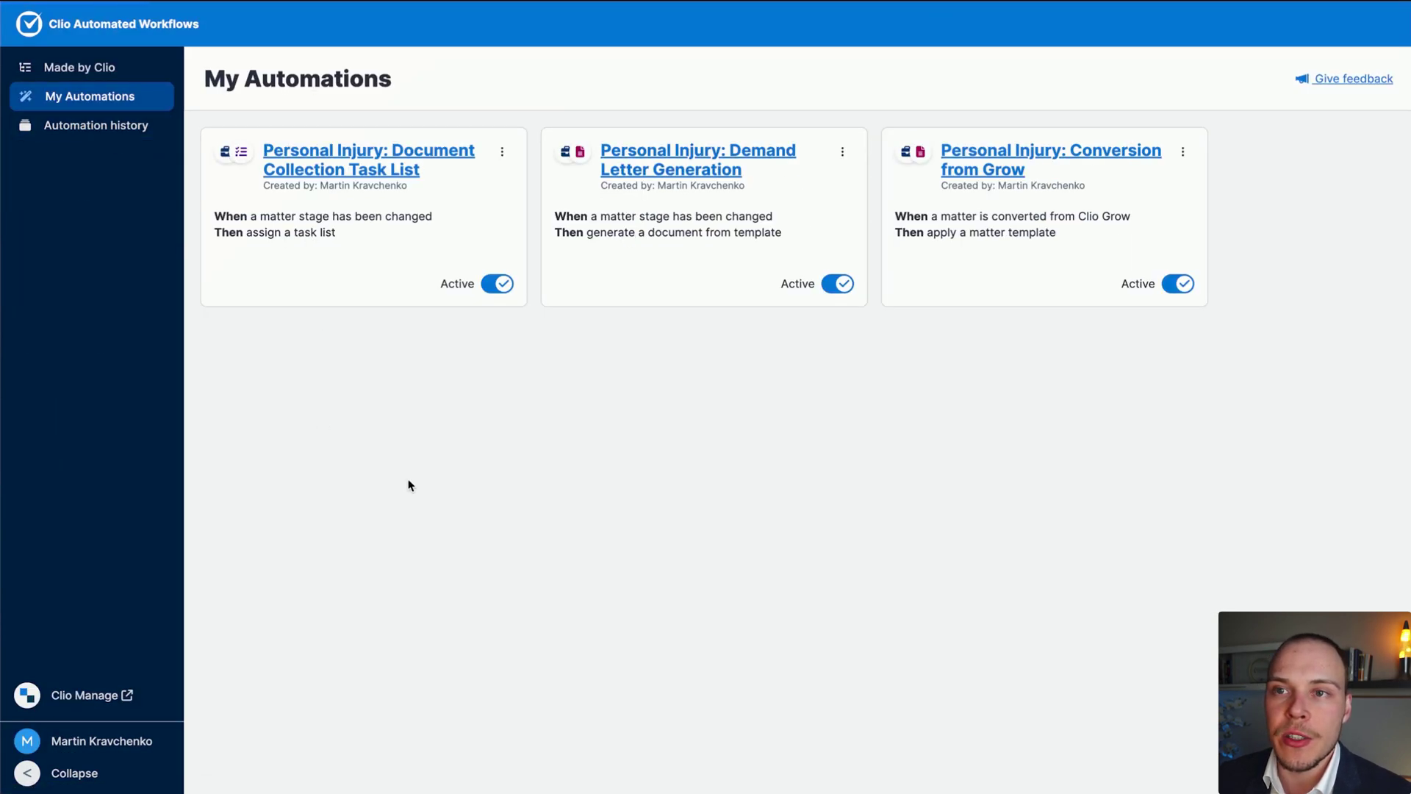
mouse_move(450, 546)
left_mouse_down()
mouse_move(416, 243)
mouse_move(294, 232)
mouse_move(811, 253)
mouse_move(1230, 254)
mouse_move(1264, 233)
mouse_move(466, 242)
left_mouse_up()
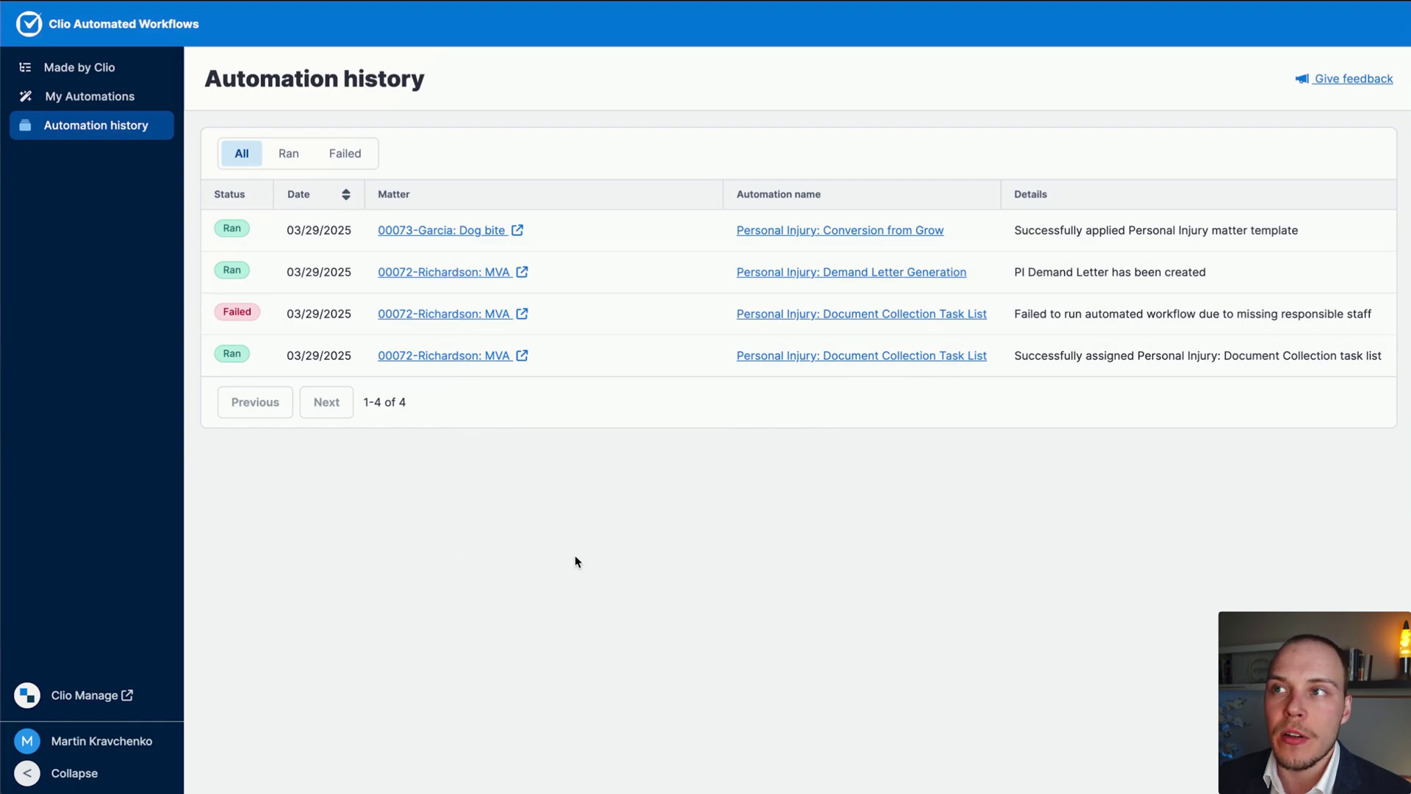